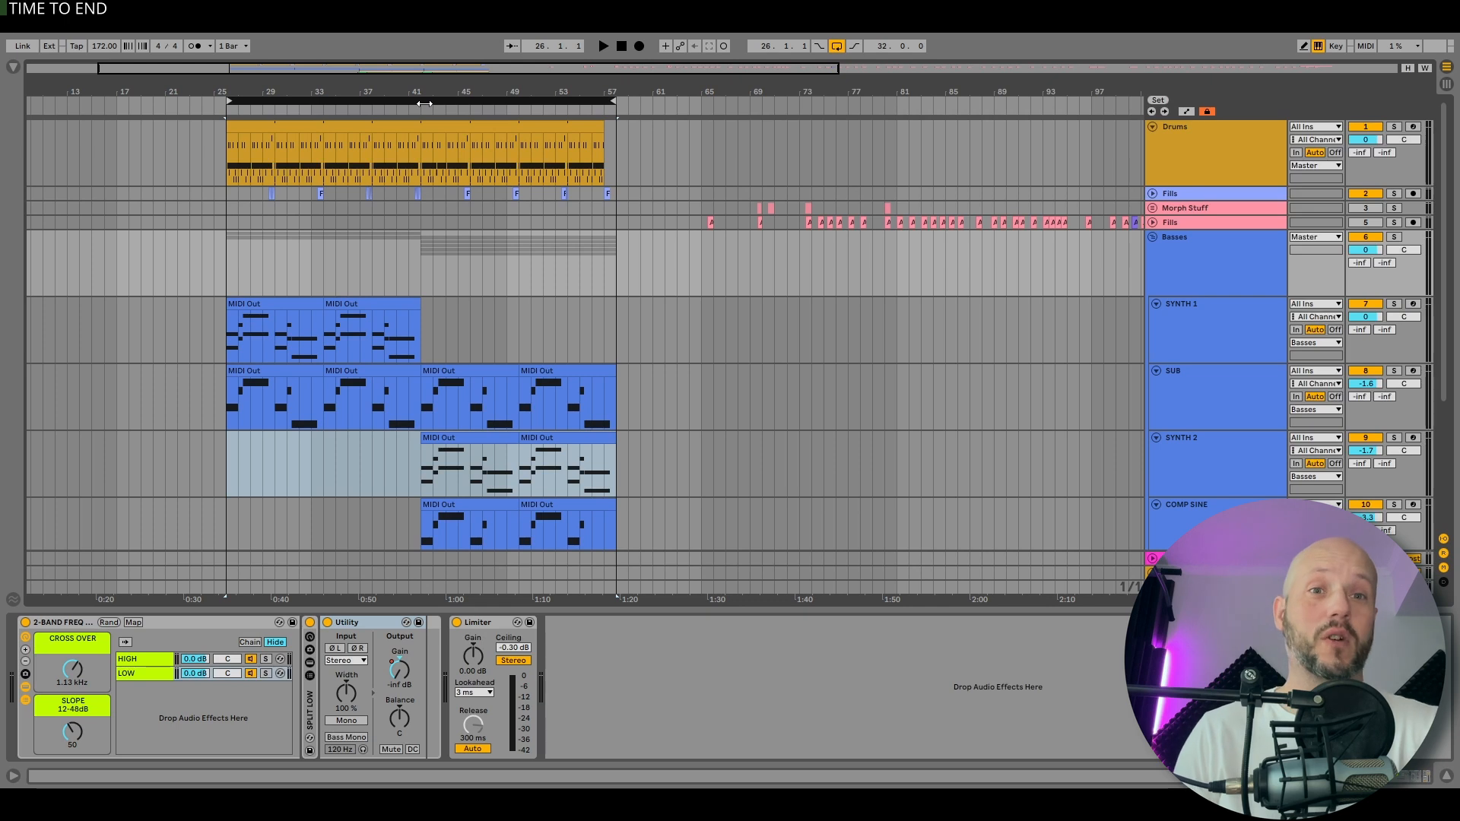
Play the looped arrangement section from bar 26 to hear the full mix, with the Basses group selected
key(space)
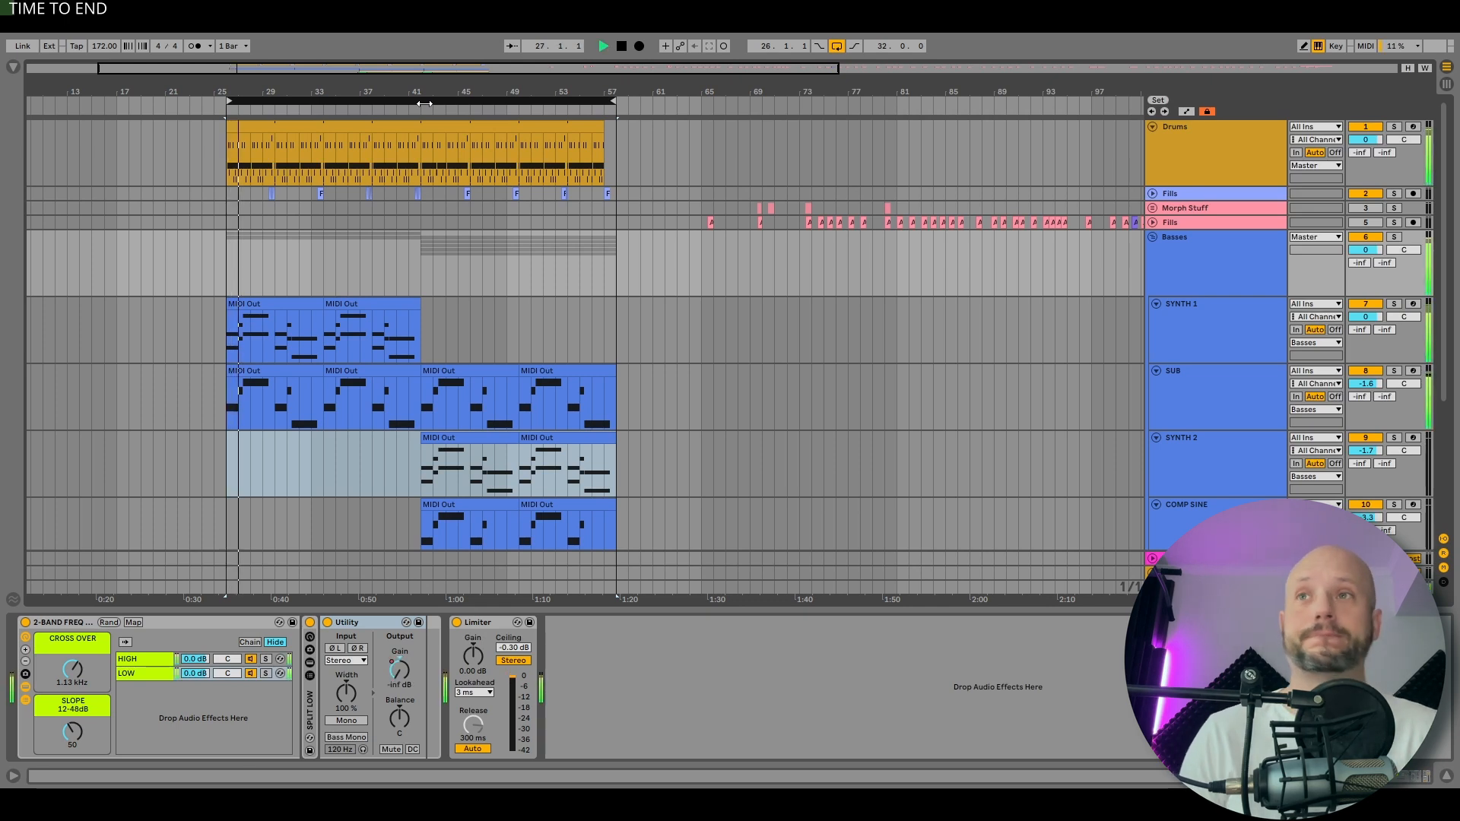
click(1201, 262)
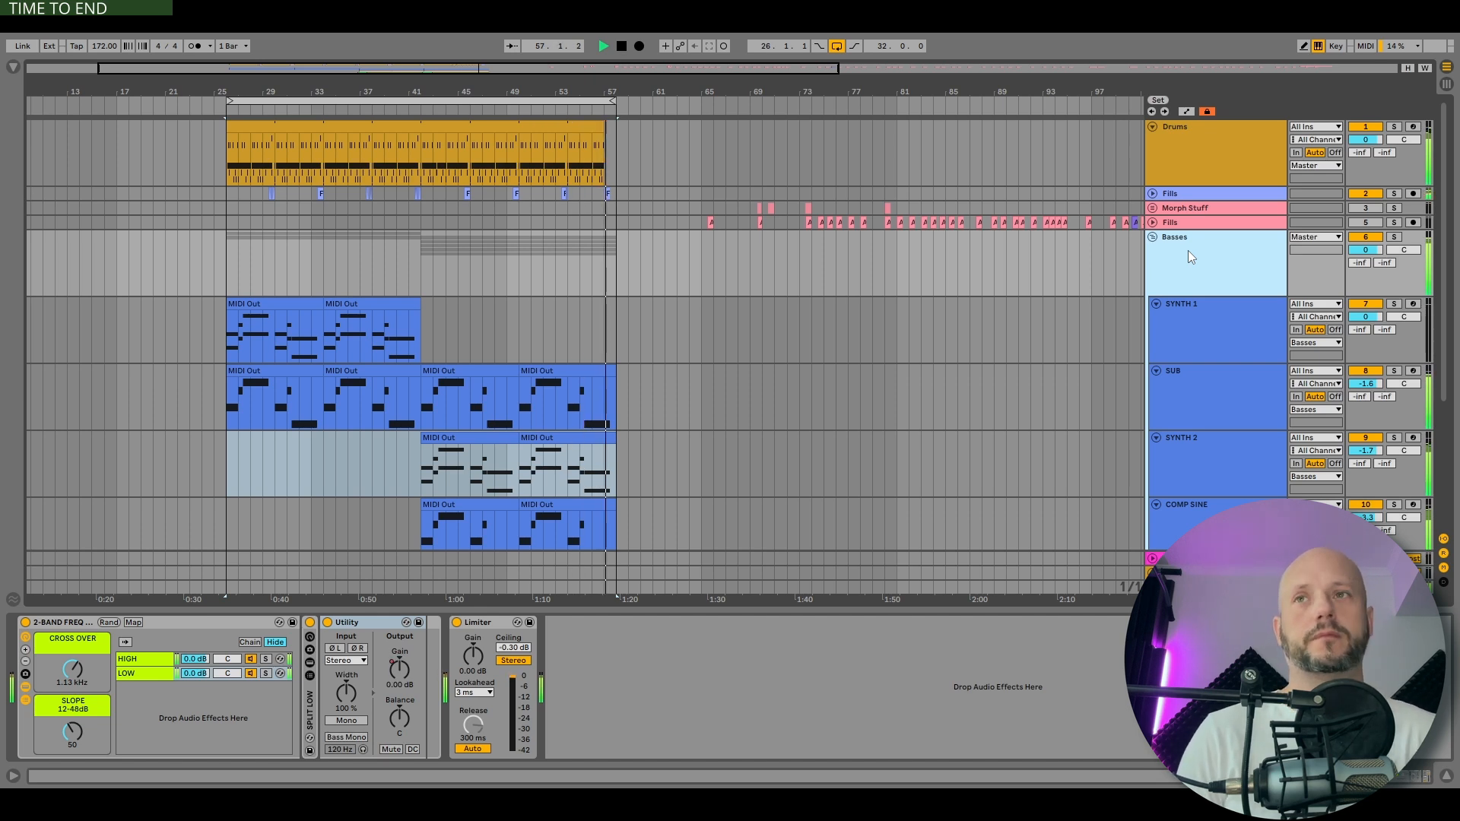
key(space)
Mute the blue Fills track and play the section from about bar 28 to hear the groove without fills
click(1245, 196)
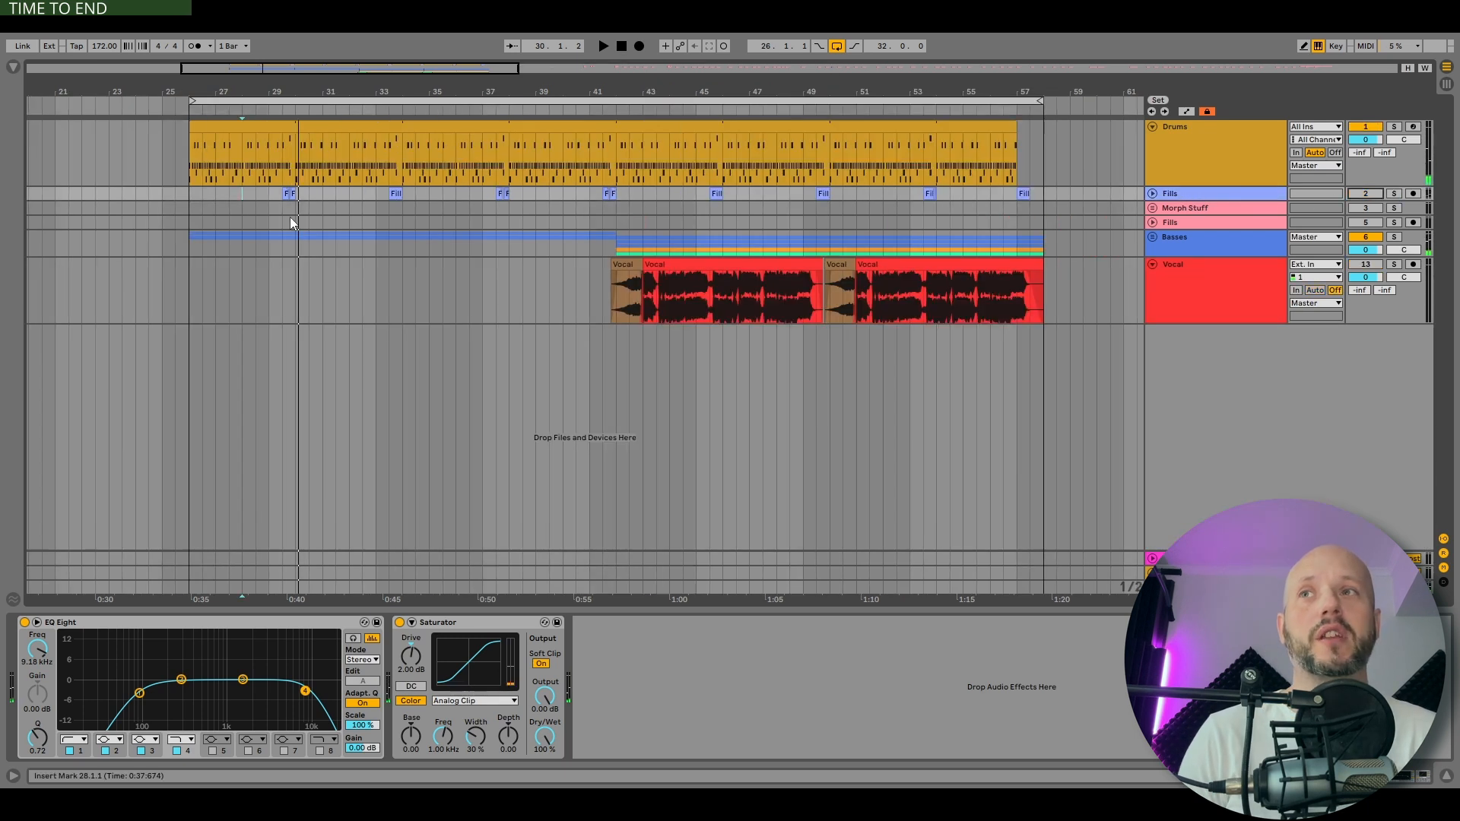
click(249, 195)
key(space)
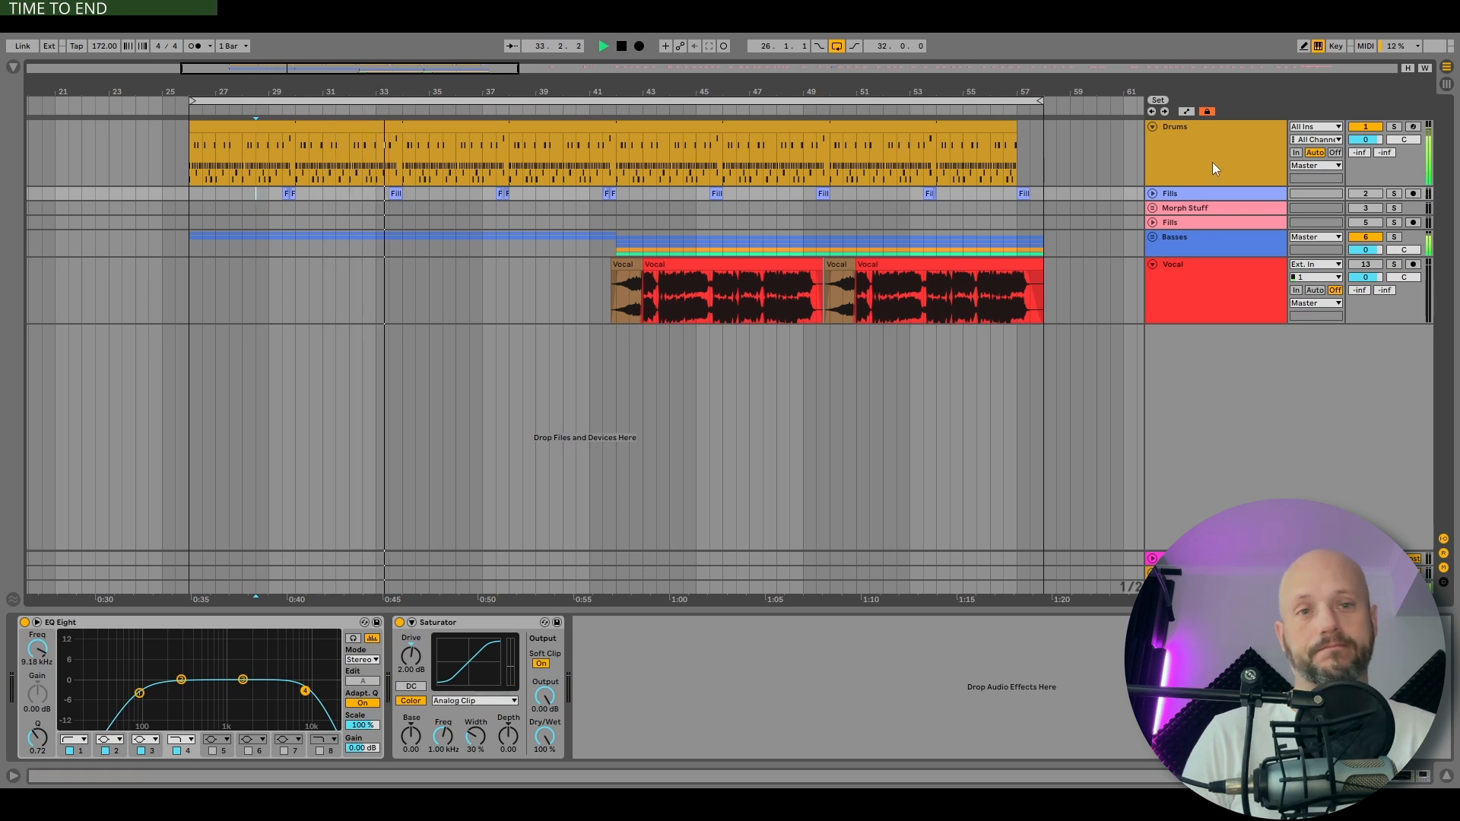
key(space)
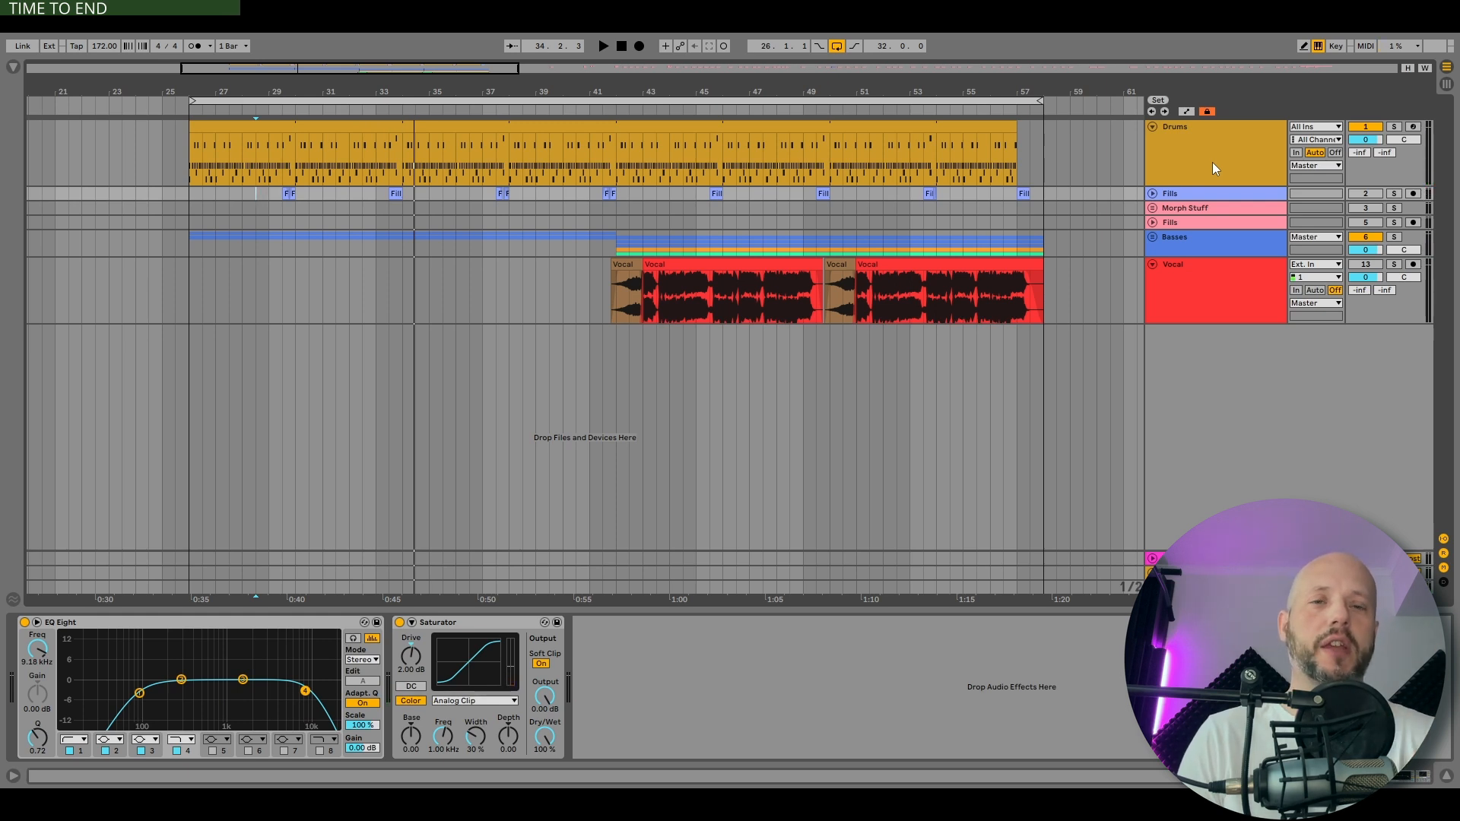
Unfold and solo the blue Fills track, and play its fill clips one after another across the arrangement
click(1209, 254)
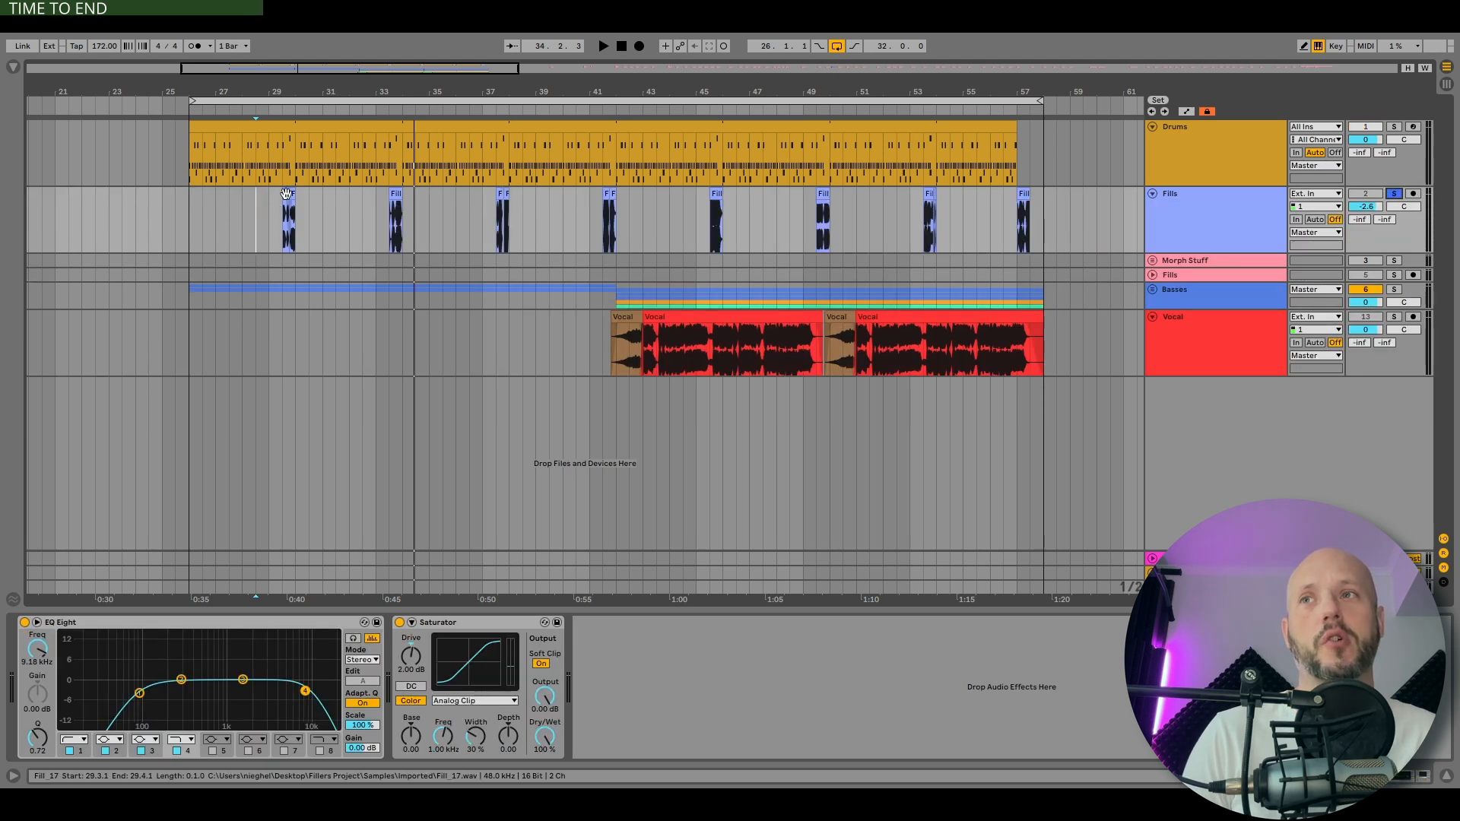
key(space)
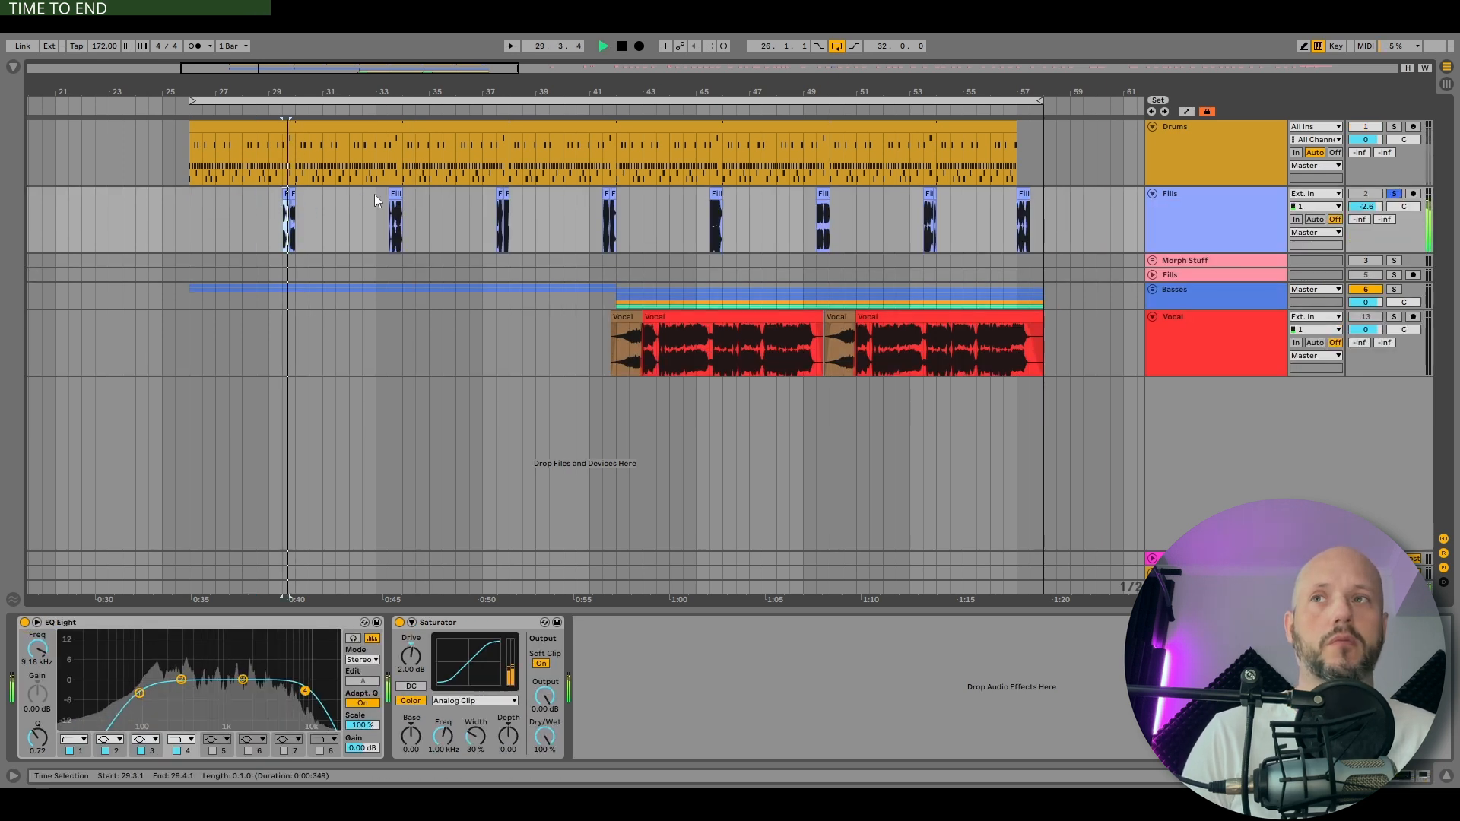
click(394, 194)
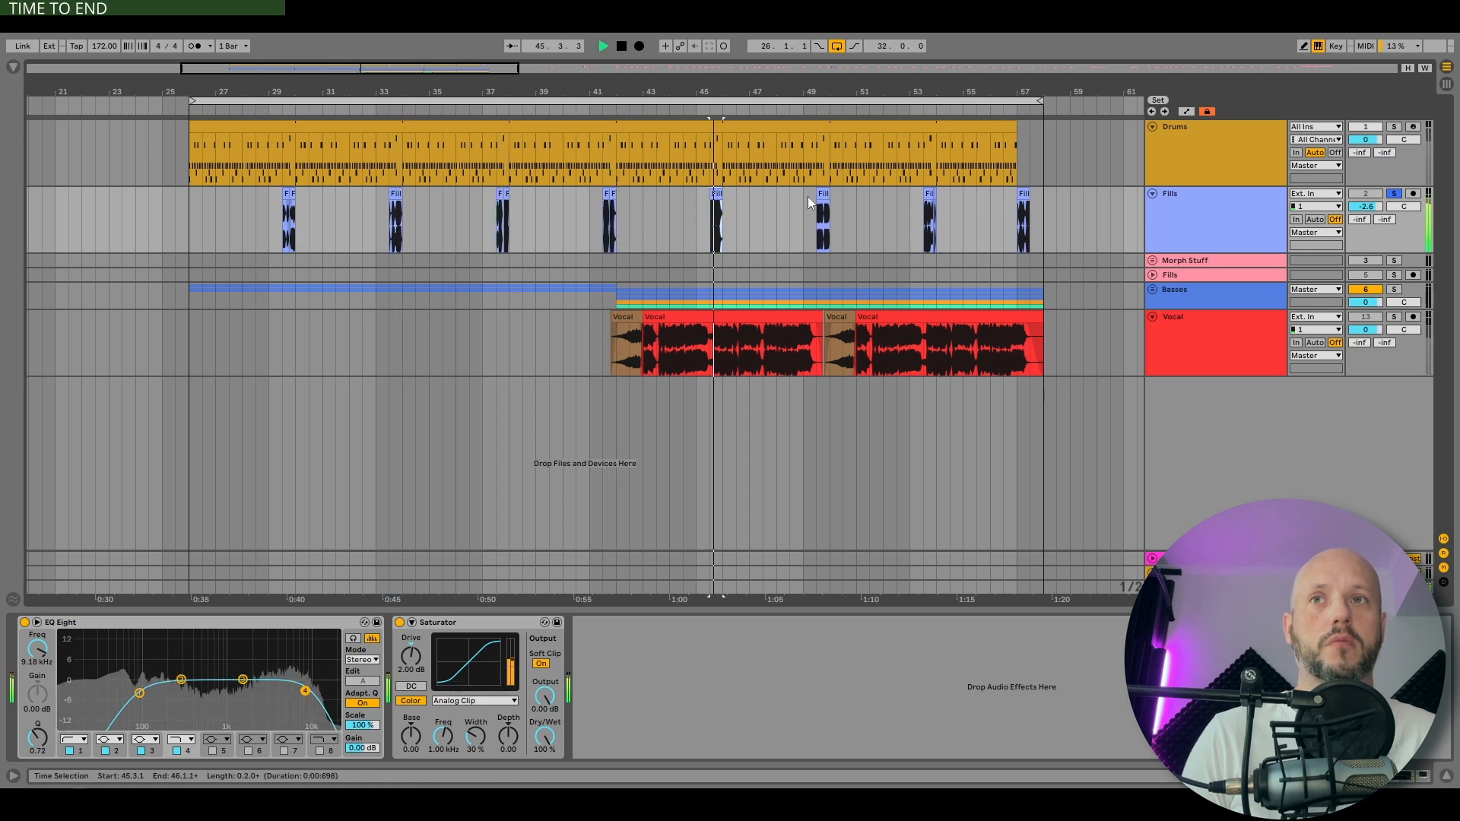
click(821, 195)
click(929, 195)
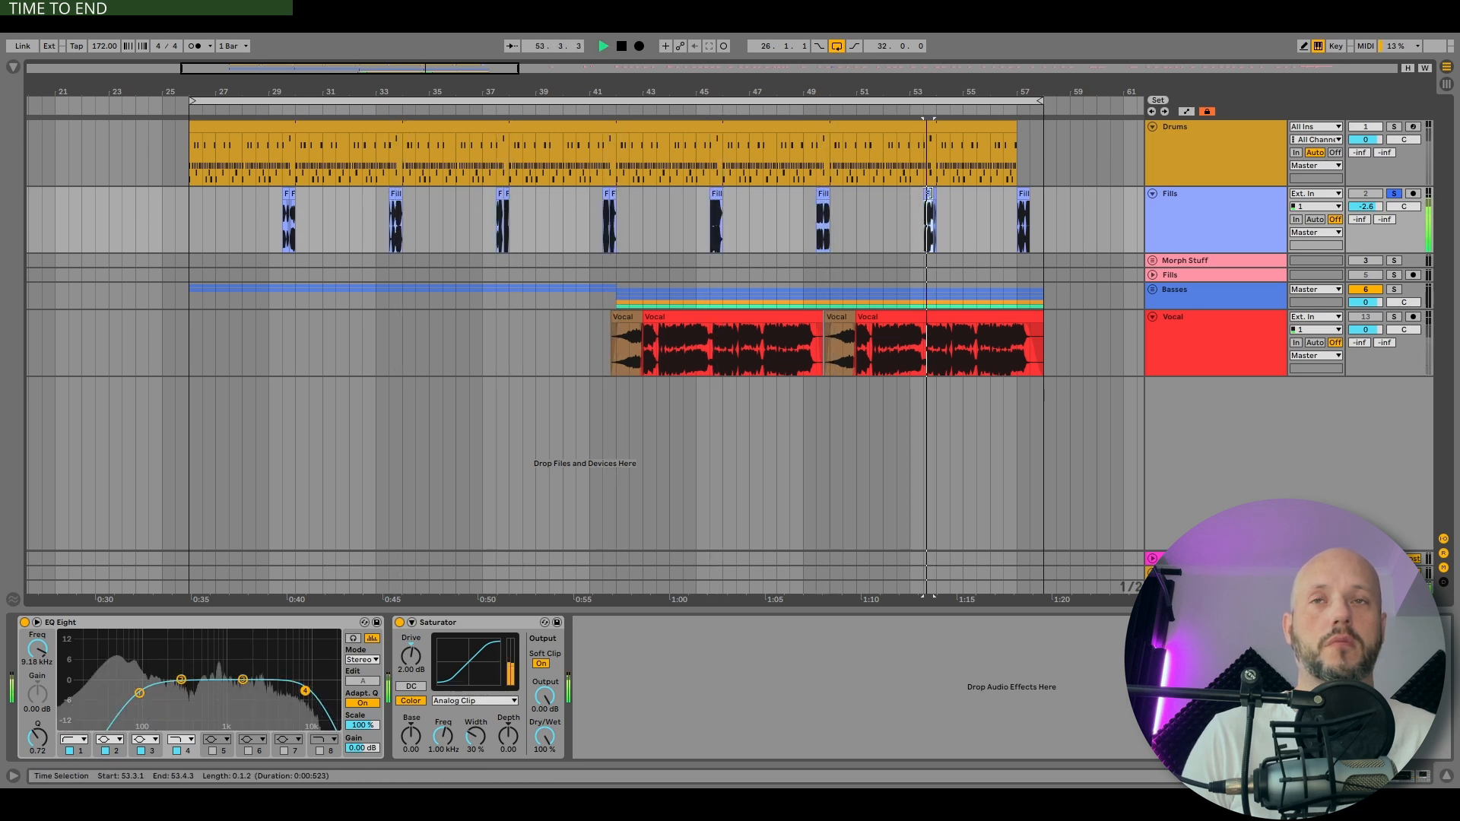
click(1023, 197)
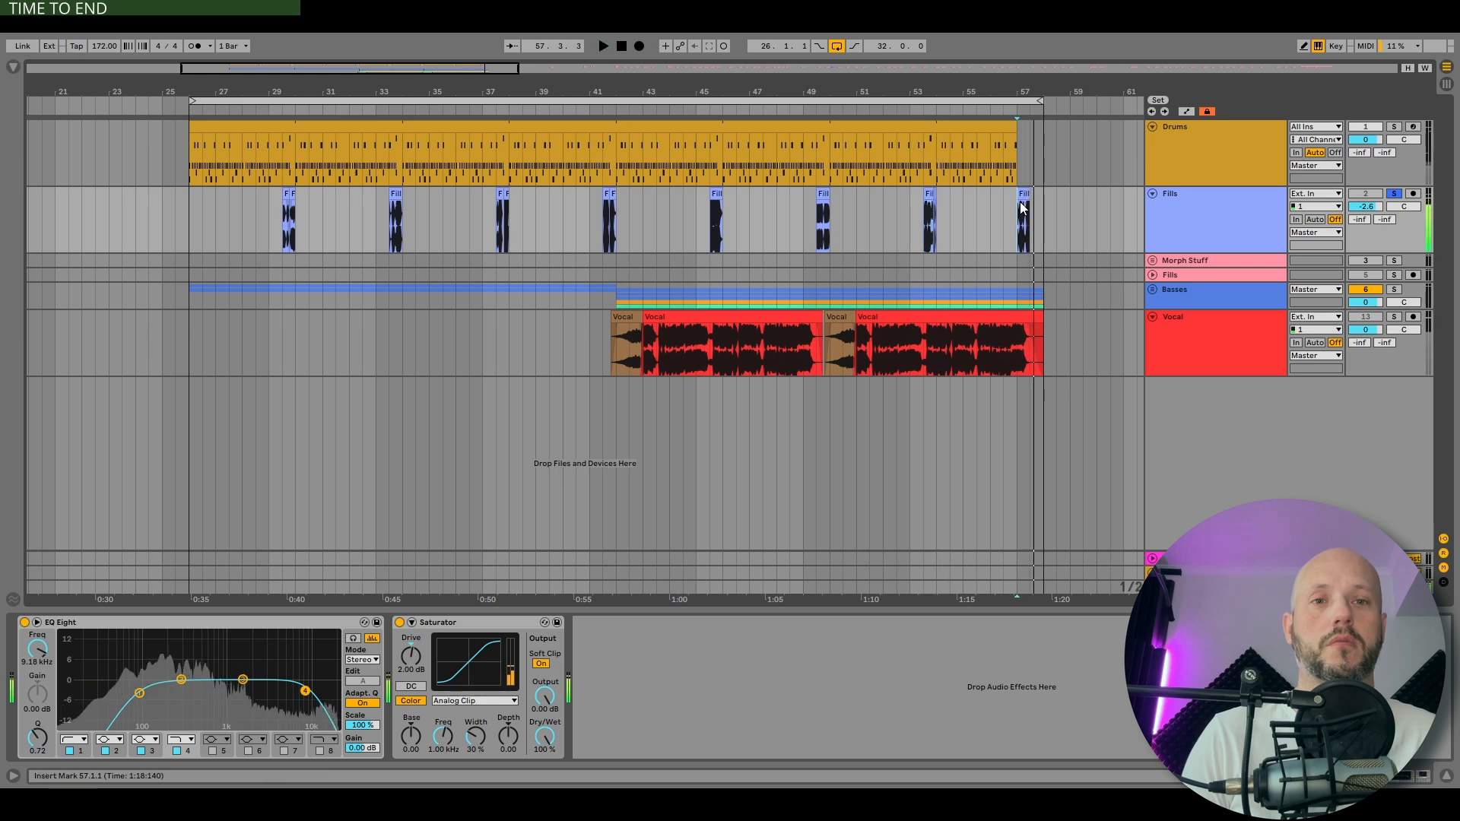
Play the last fill clip at bar 57 on its own, and reselect the soloed Fills track
drag(1027, 89, 1027, 165)
key(space)
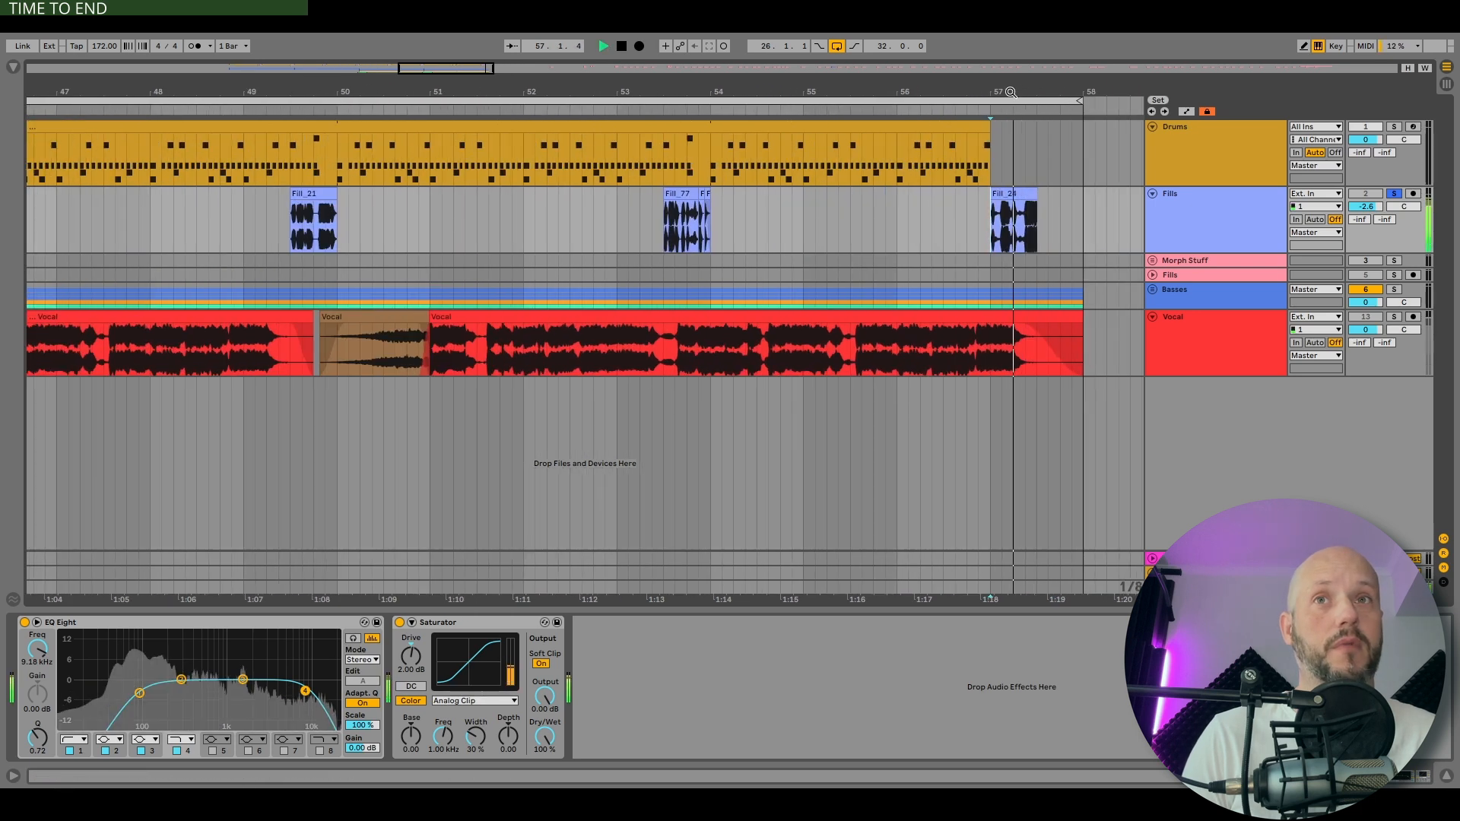
key(space)
key(space)
drag(1027, 94, 1026, 34)
key(space)
click(1225, 202)
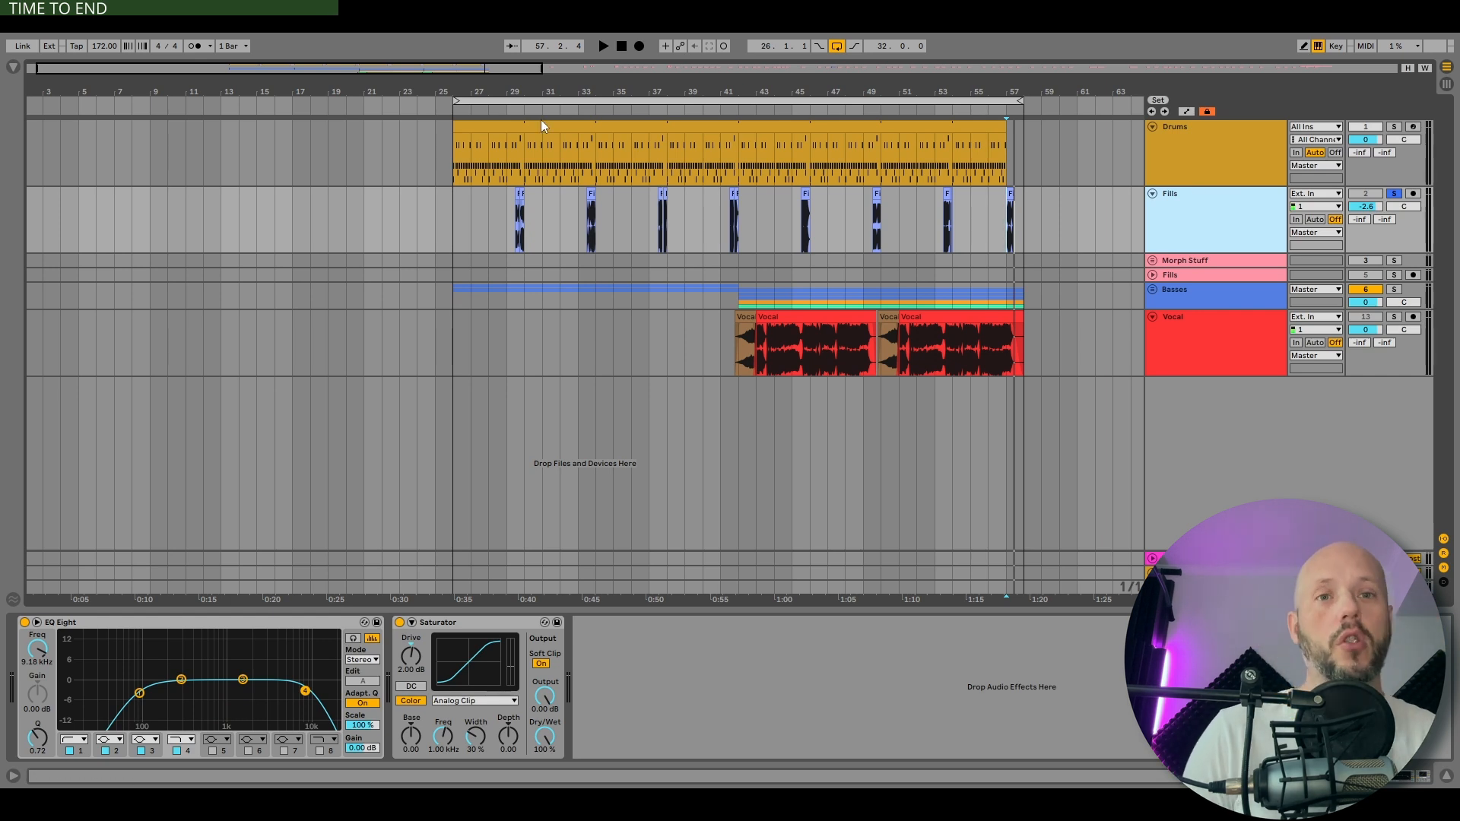
Open the sample browser and audition various fill WAV samples in the Desktop list, including Fill_37, Fill_43, Fill_54, Fill_59 to Fill_62, Fill_69, Fill_74 and Fill_52
click(9, 70)
scroll(142, 352, down, 3)
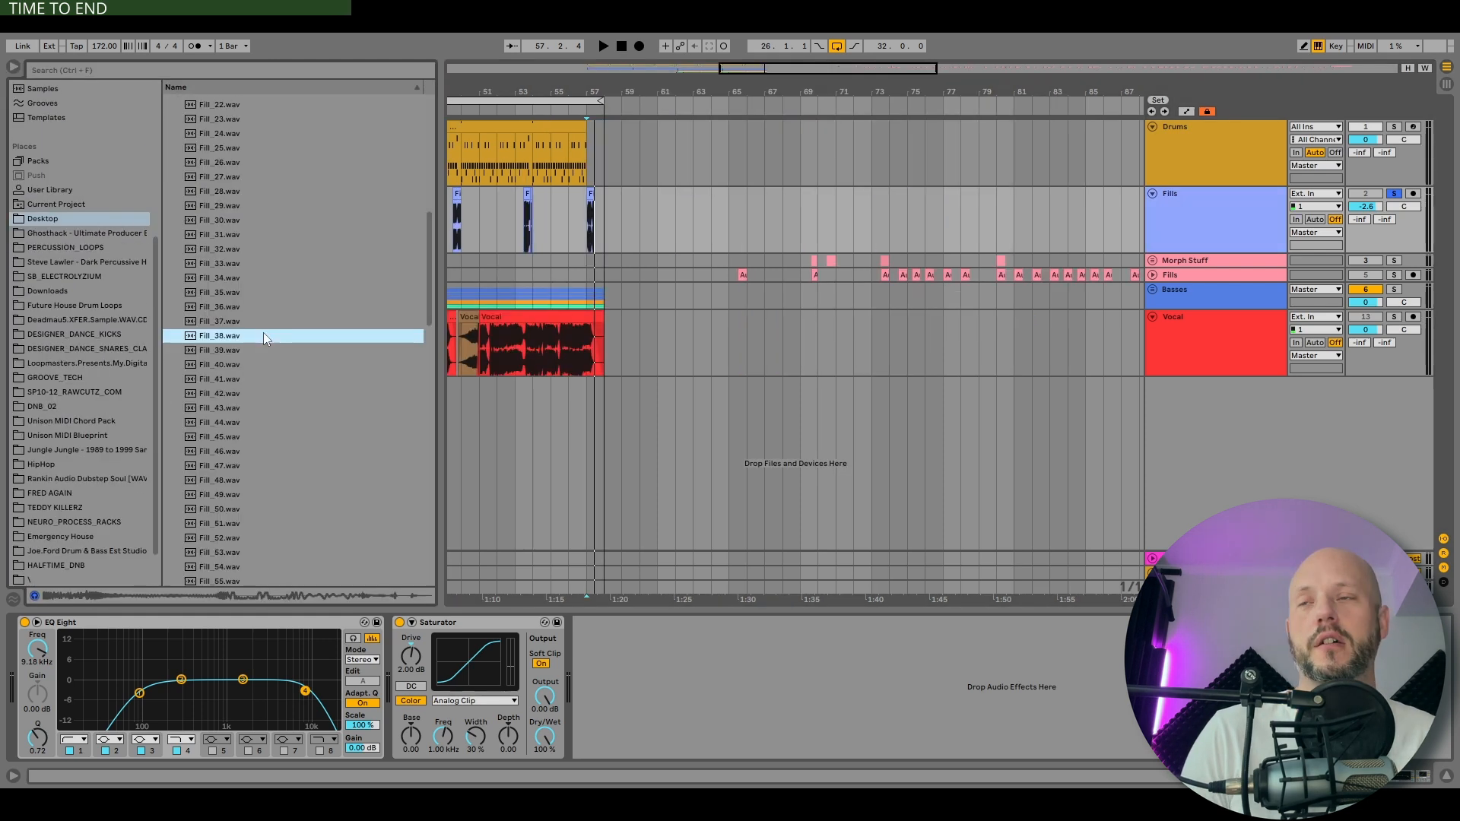
click(255, 319)
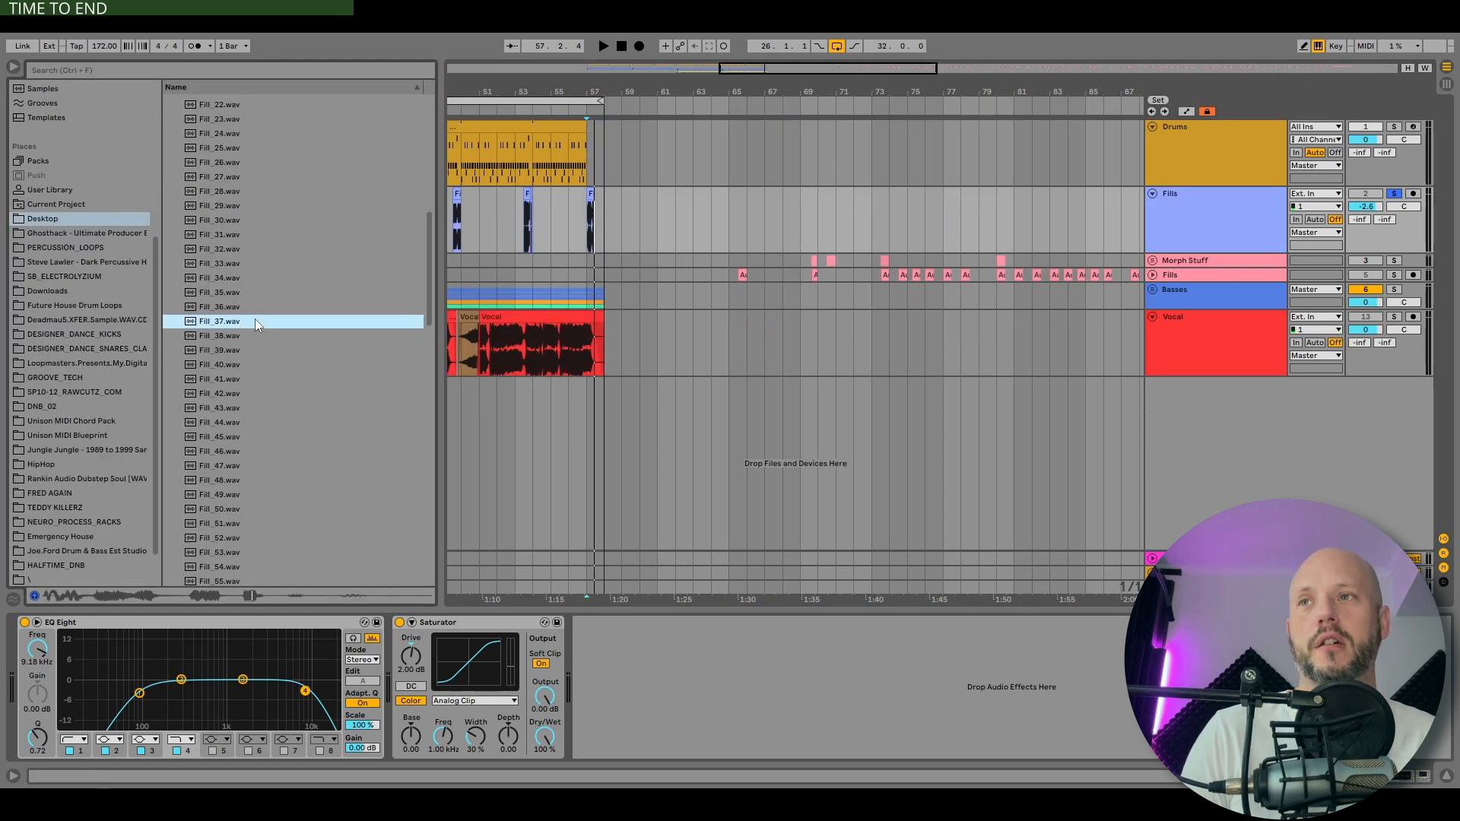
click(243, 407)
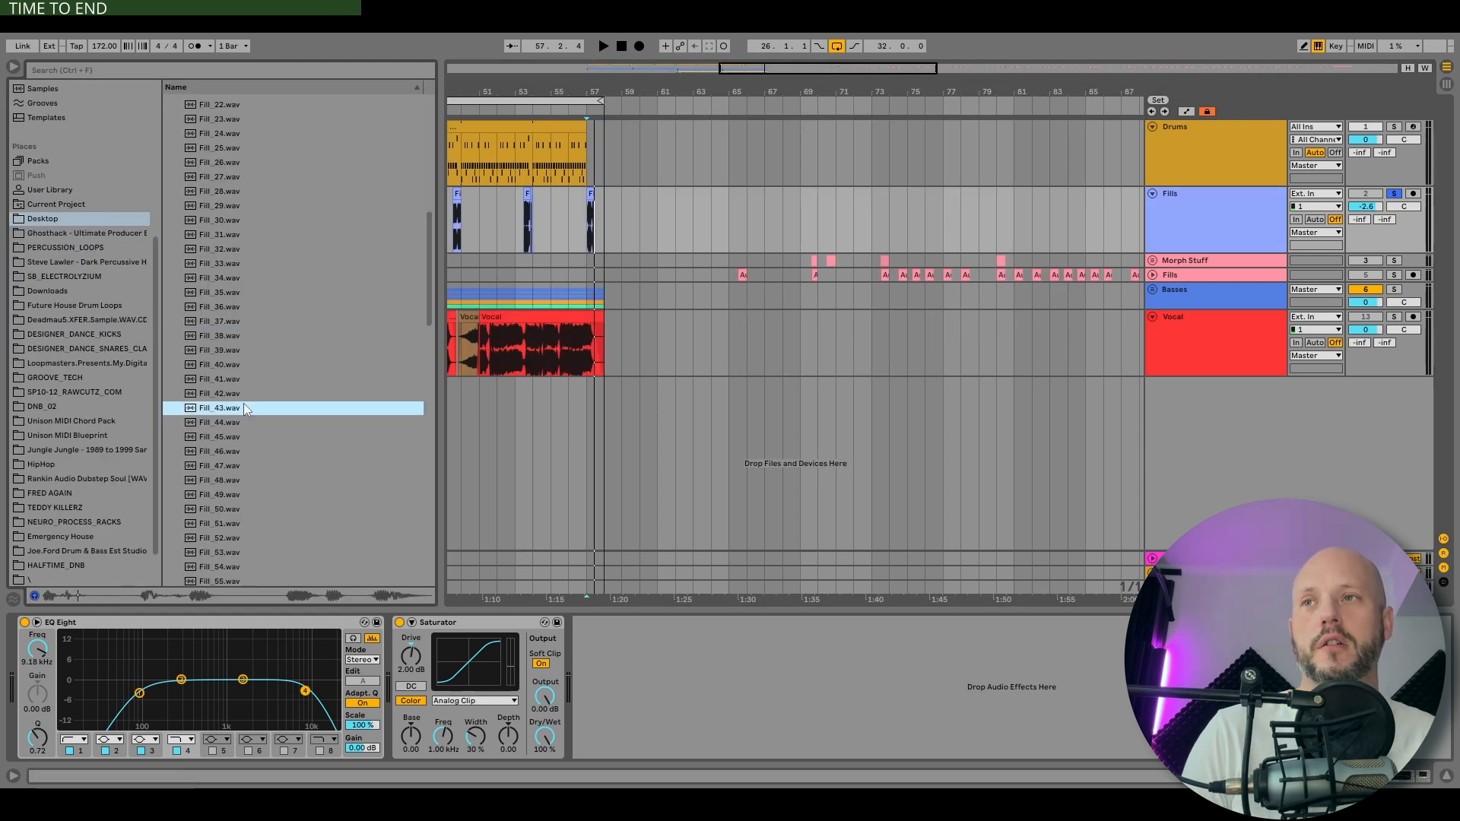
scroll(243, 399, down, 2)
click(244, 390)
scroll(244, 388, down, 1)
scroll(244, 392, down, 1)
click(244, 395)
scroll(244, 396, down, 4)
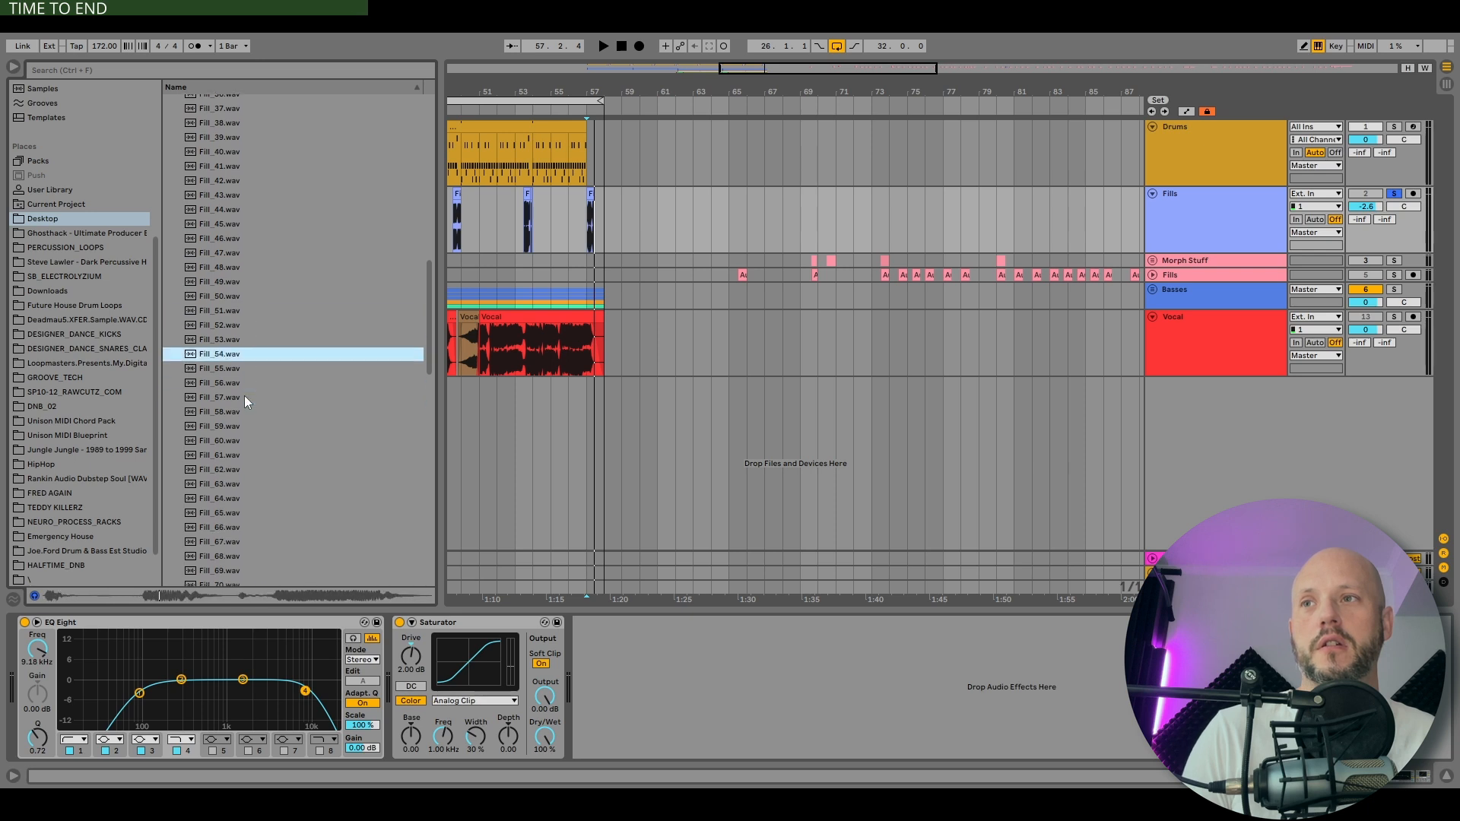
click(244, 396)
scroll(244, 393, down, 2)
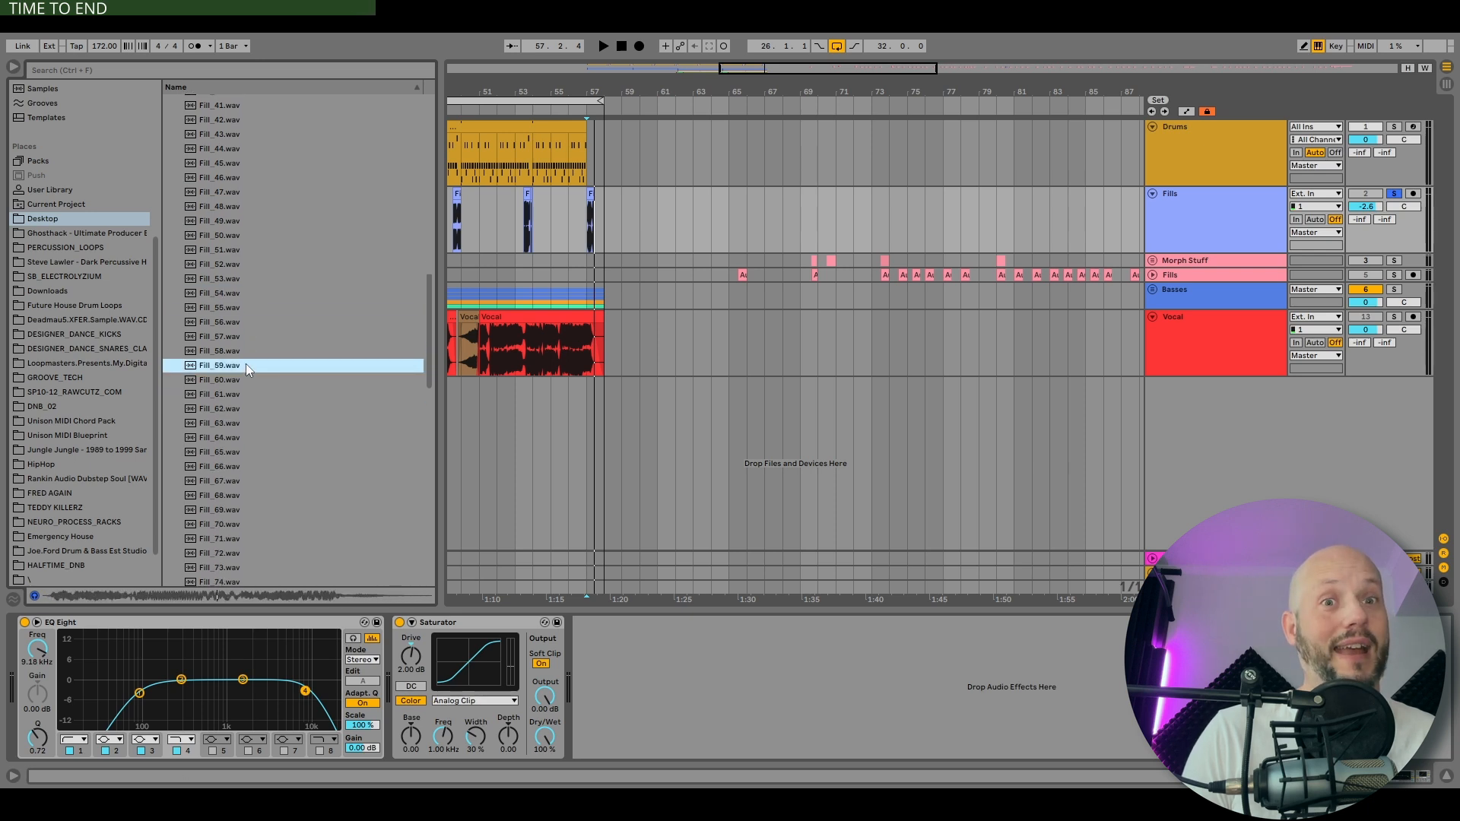
click(227, 381)
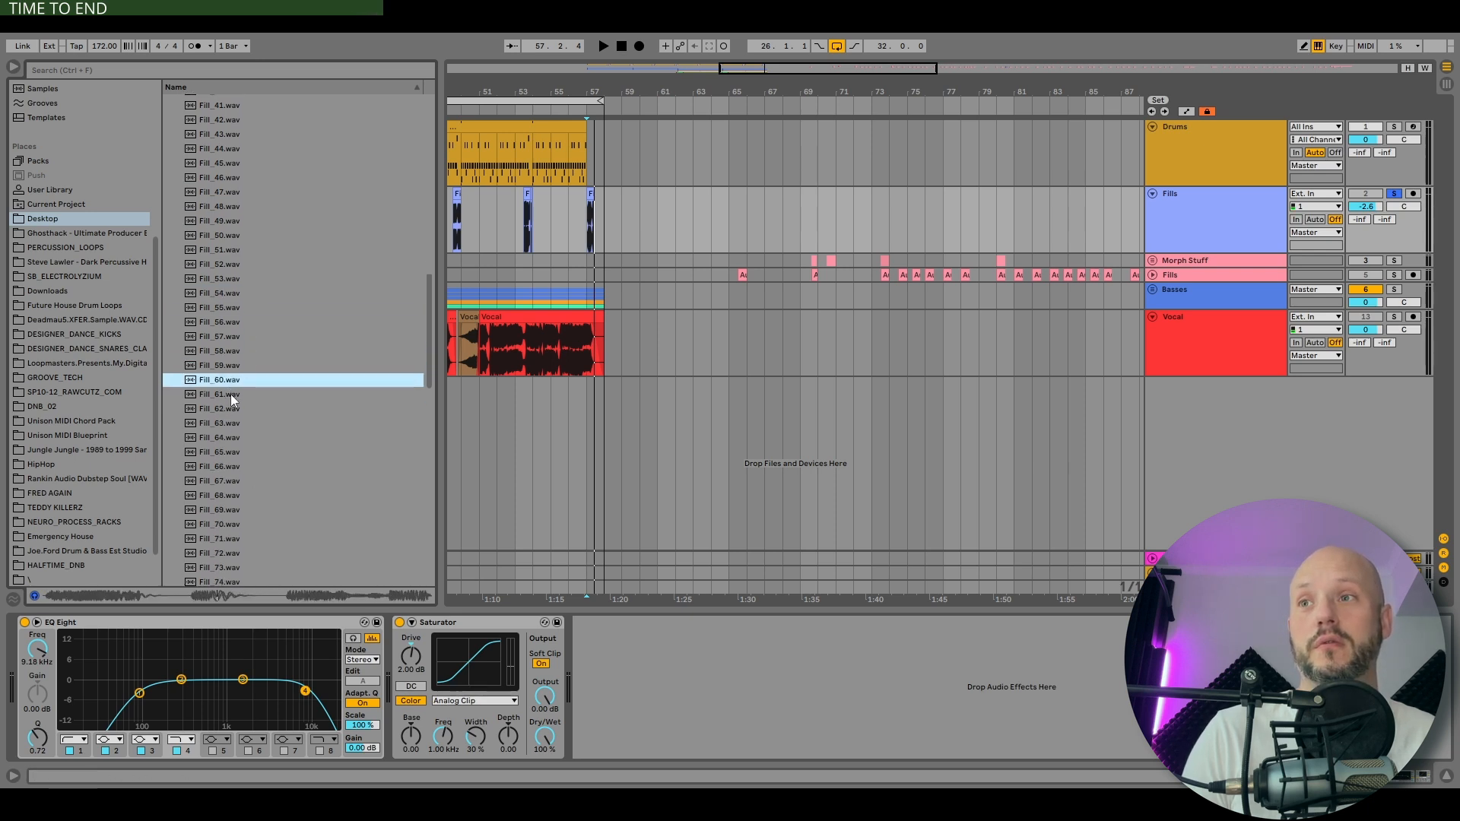
click(231, 395)
click(235, 414)
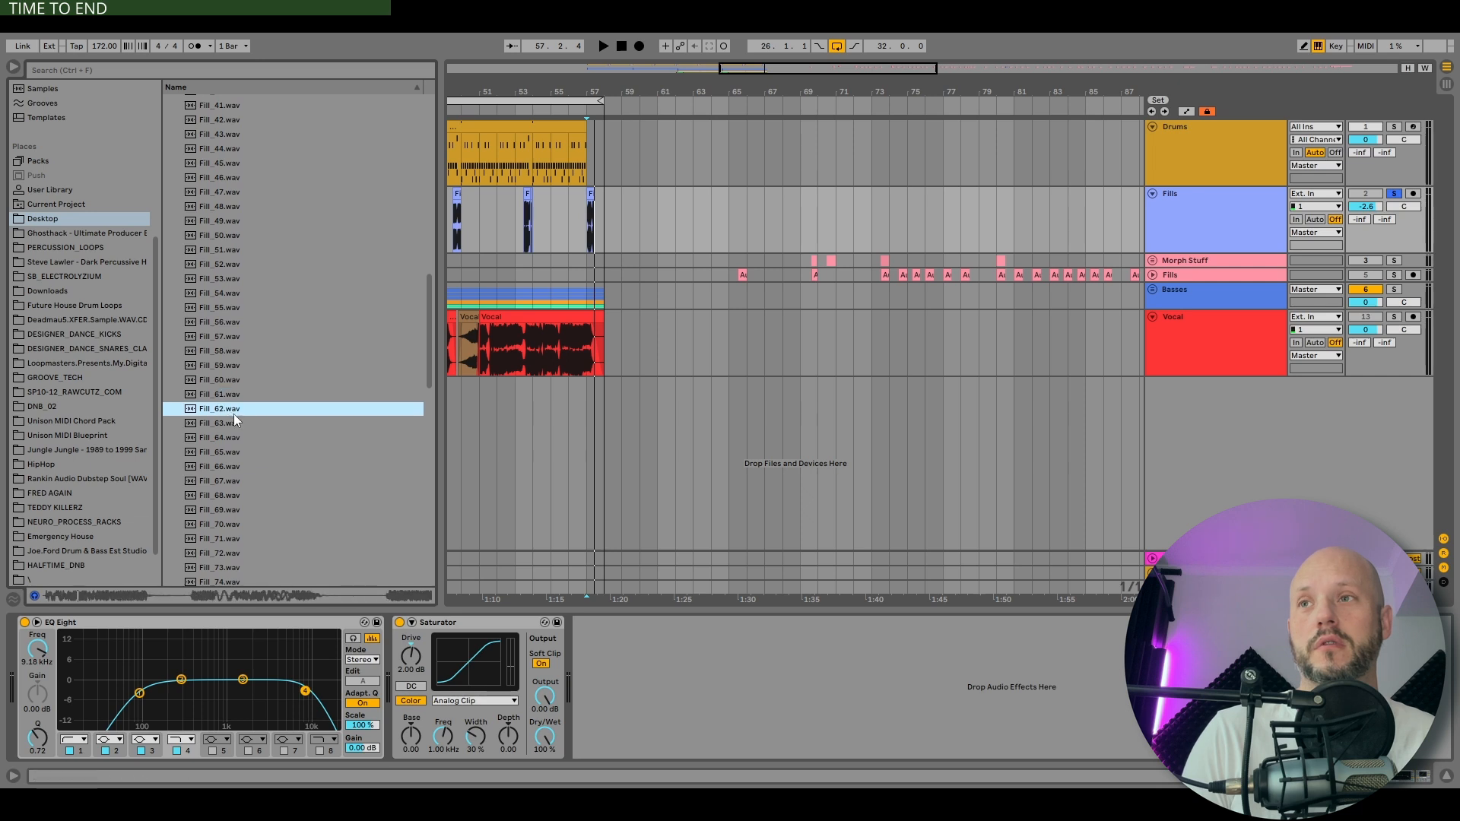
click(234, 425)
scroll(234, 430, down, 5)
click(234, 430)
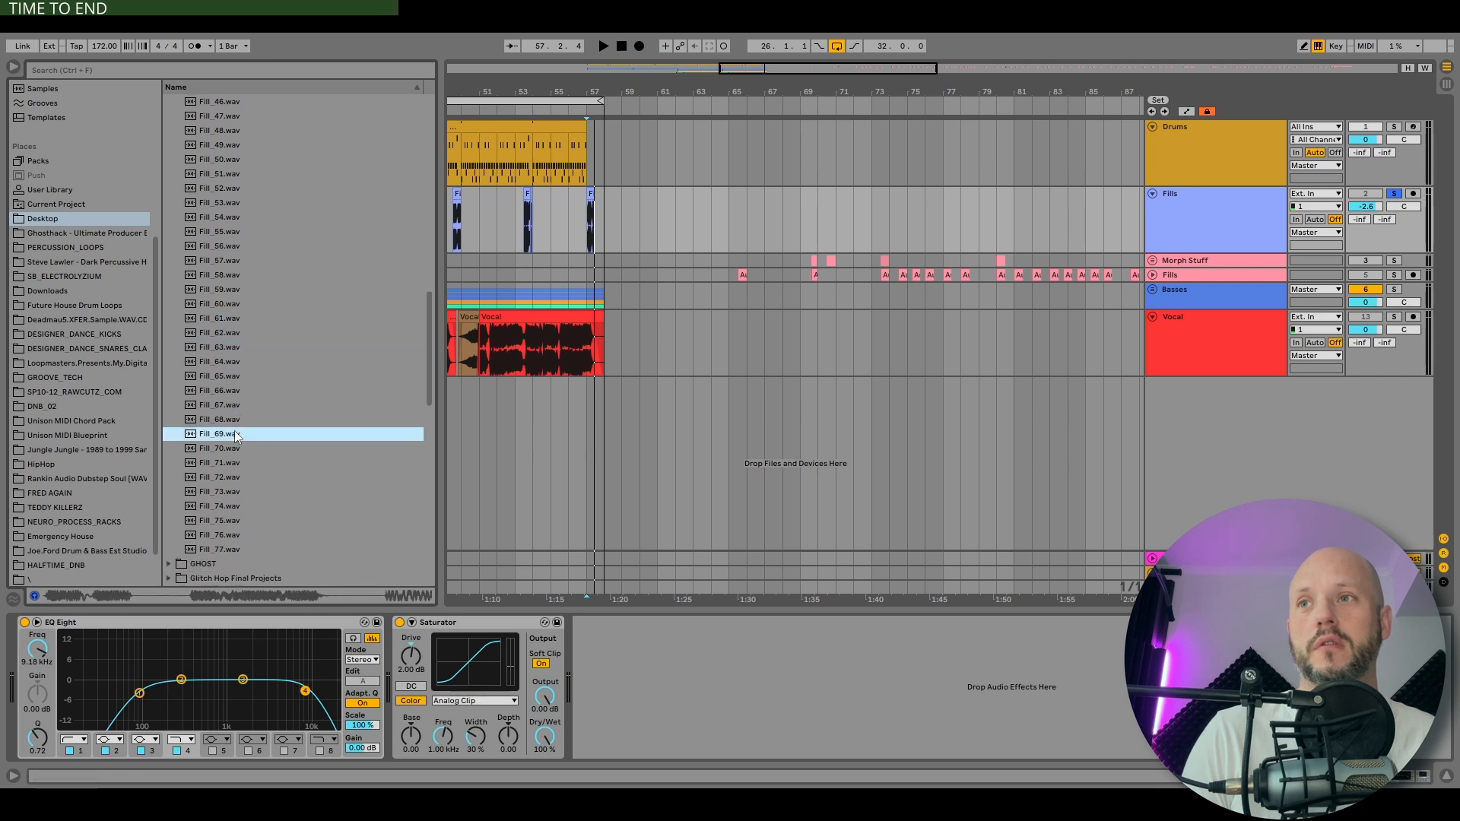
scroll(234, 430, down, 3)
click(234, 431)
click(238, 460)
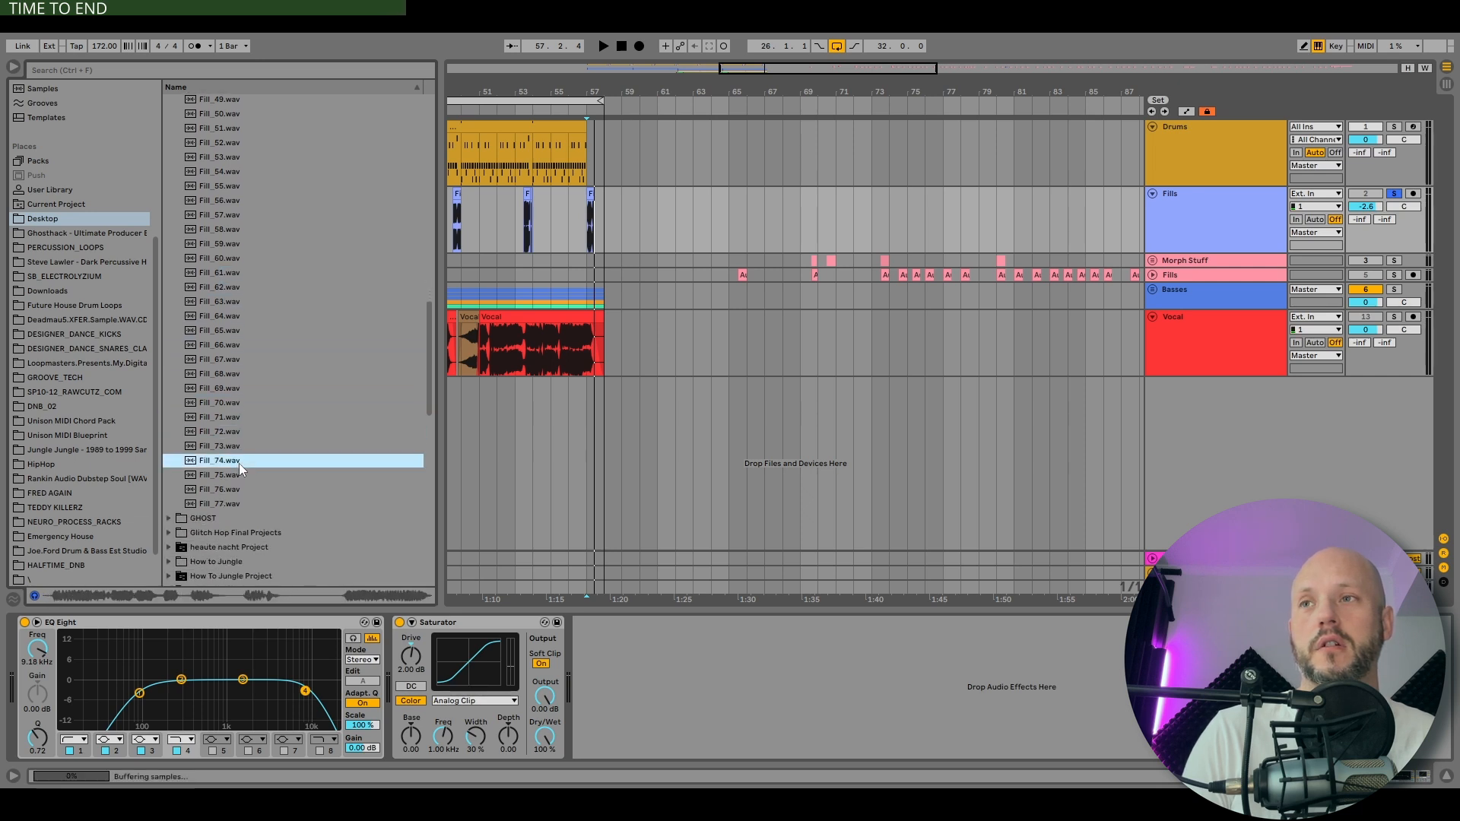
click(248, 488)
click(183, 147)
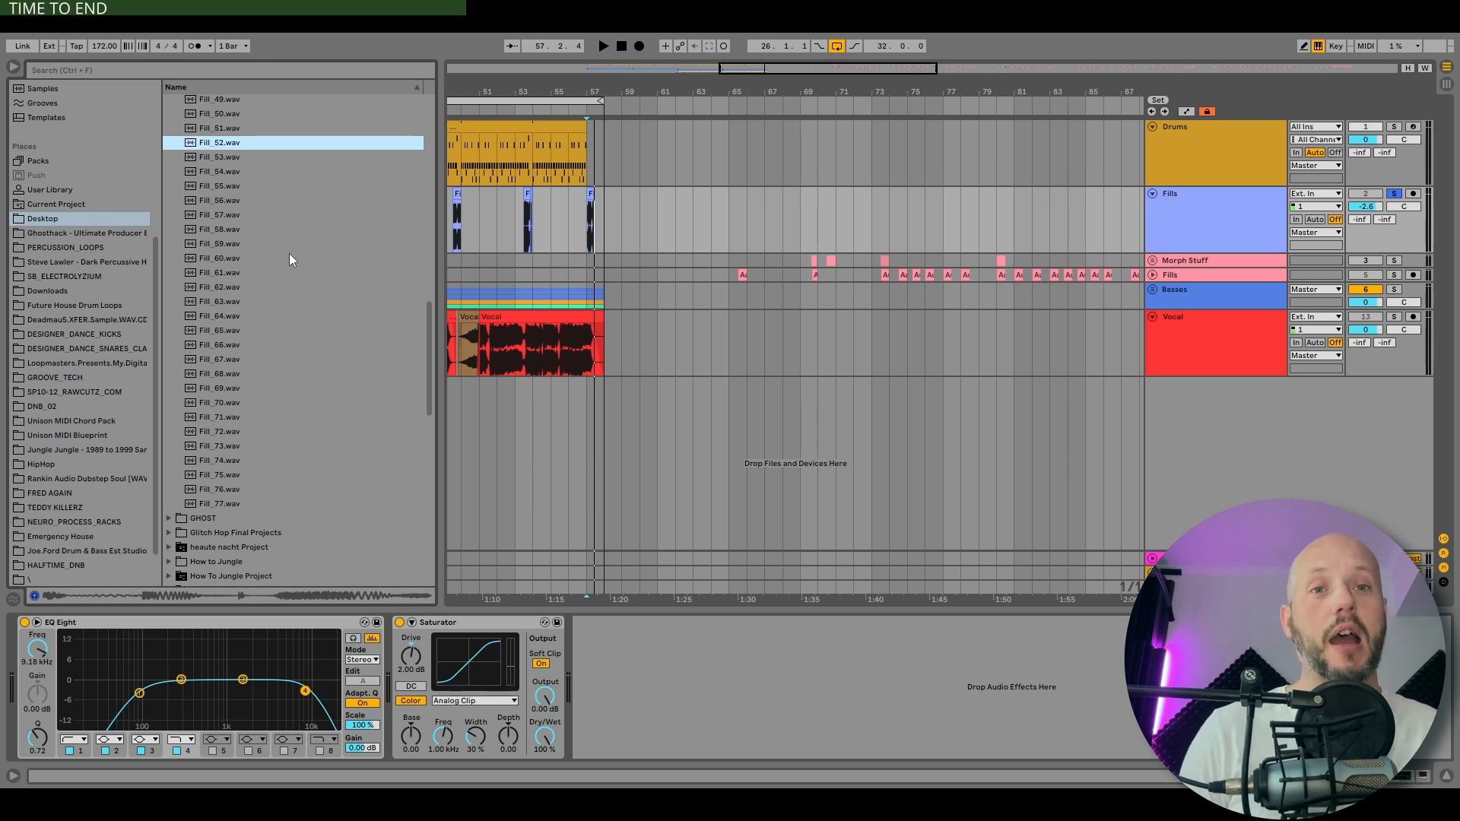
Unfold the Morph Stuff group and audition loops in the PERCUSSION_LOOPS folder, including XXX_128_Percussion_020, 025, 030 and 044
click(1152, 261)
click(1201, 339)
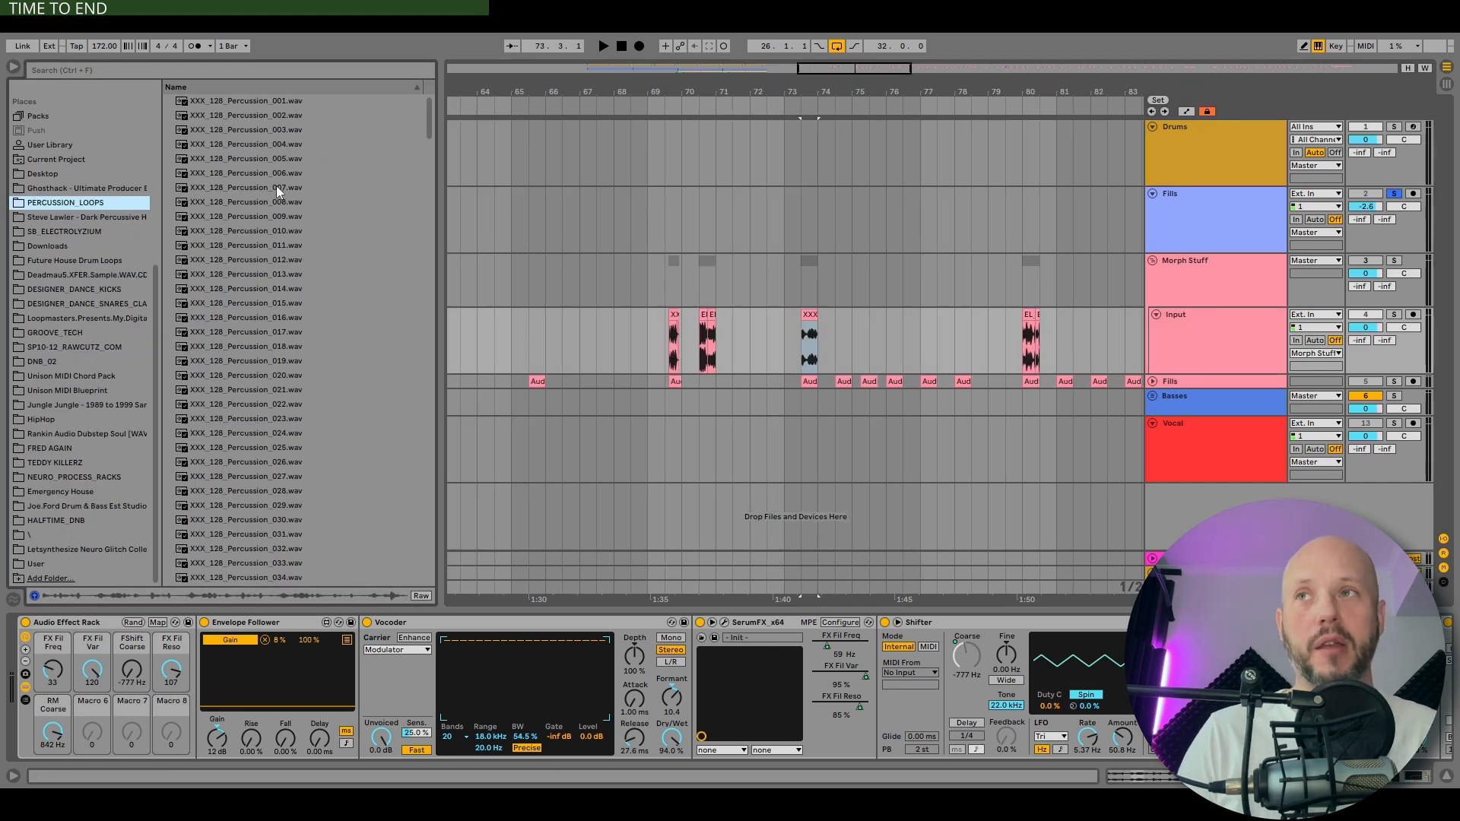
click(270, 383)
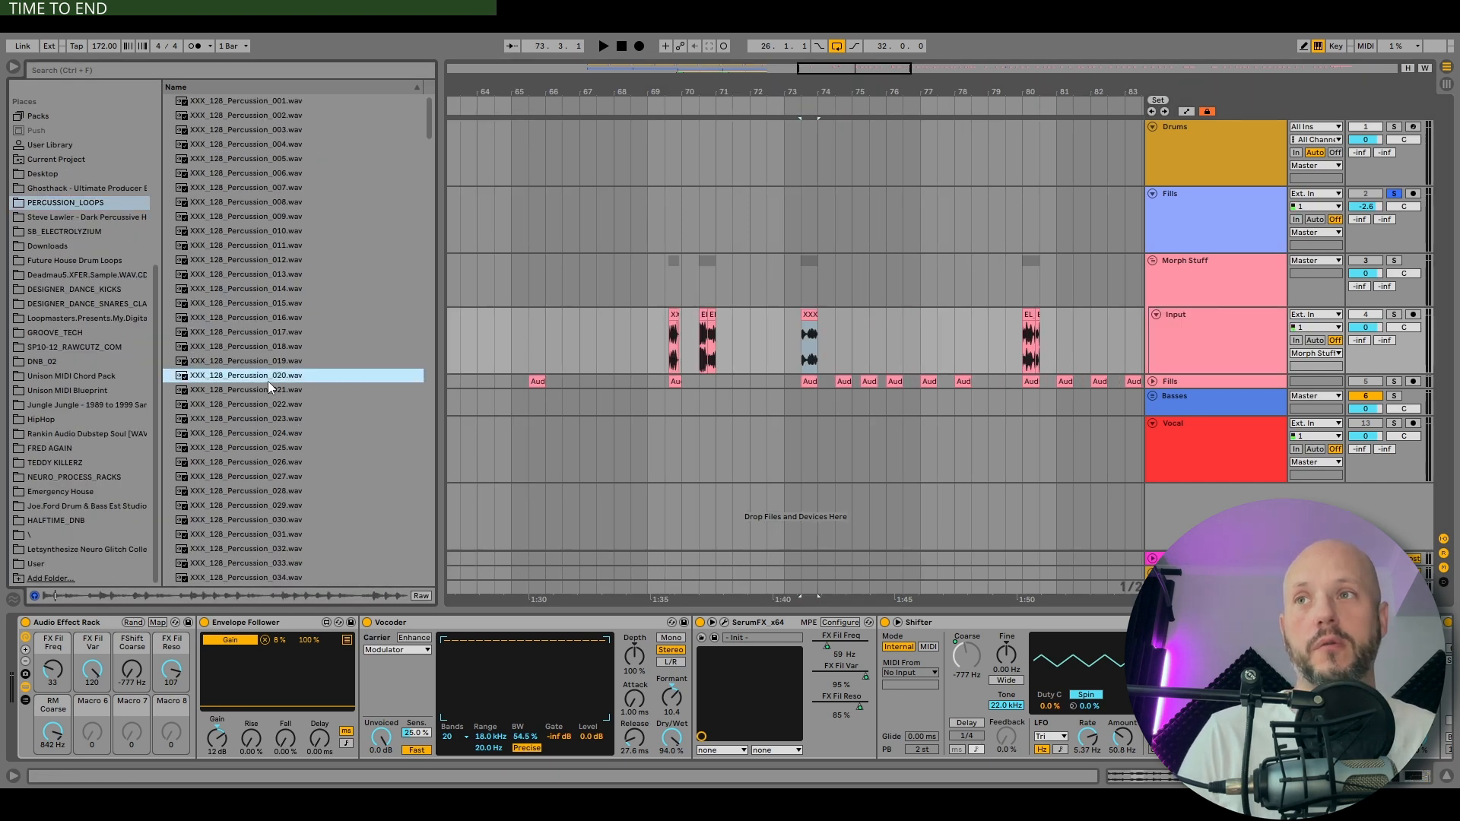
scroll(268, 381, down, 2)
click(266, 356)
scroll(266, 357, down, 2)
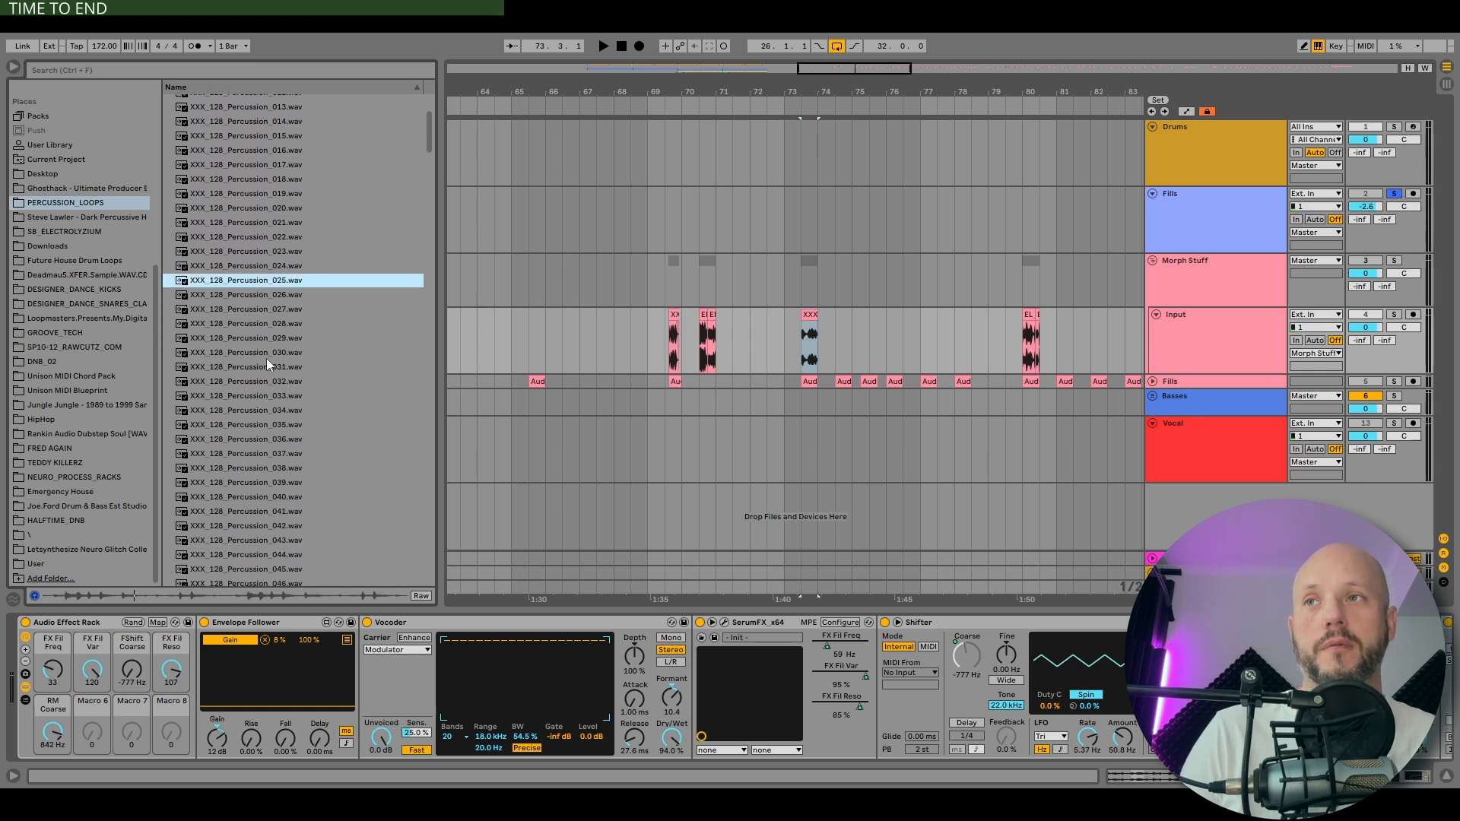
click(258, 357)
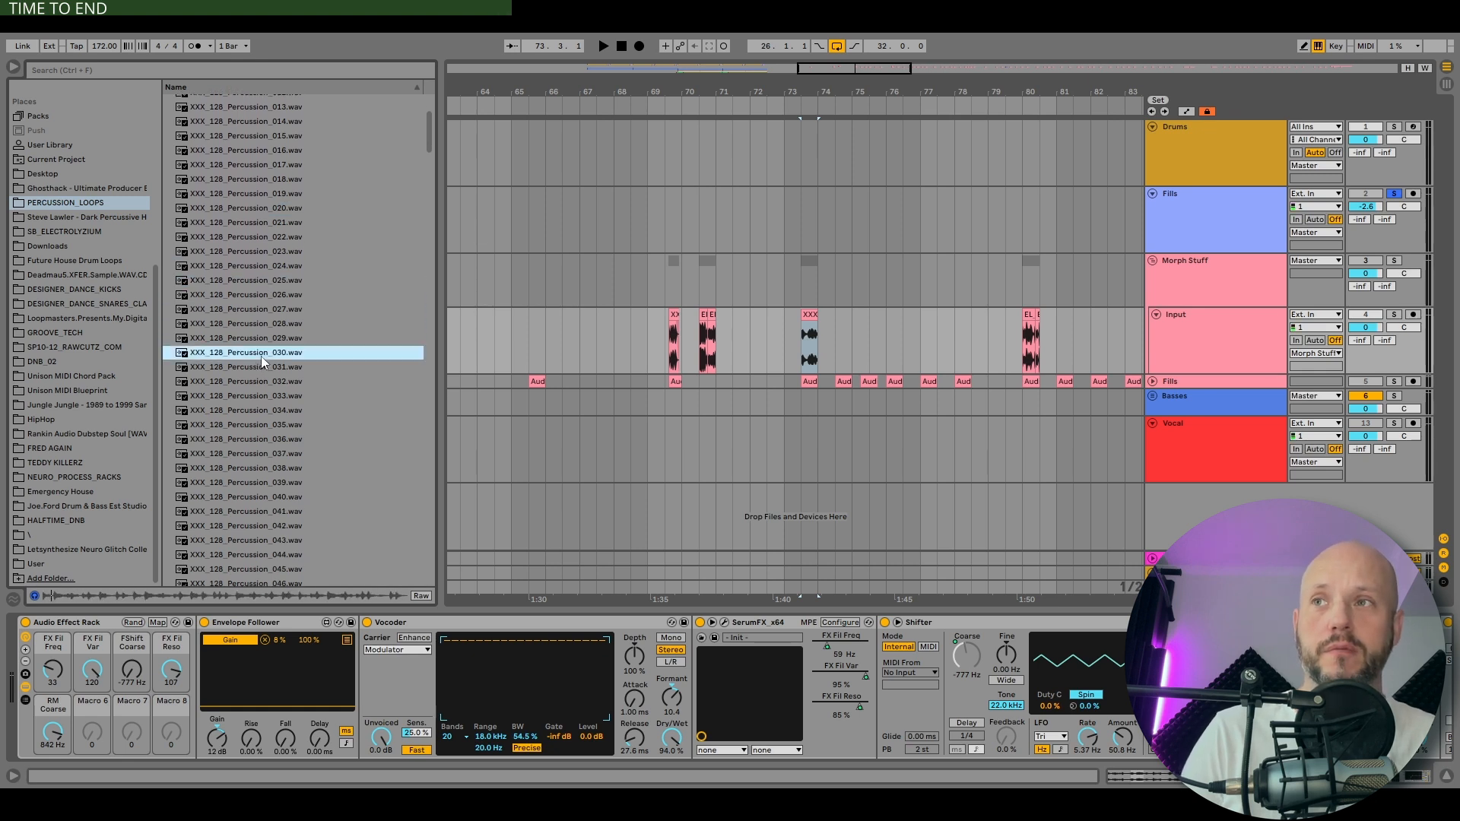
scroll(262, 356, down, 3)
click(263, 356)
scroll(262, 356, down, 1)
scroll(262, 356, down, 2)
click(262, 355)
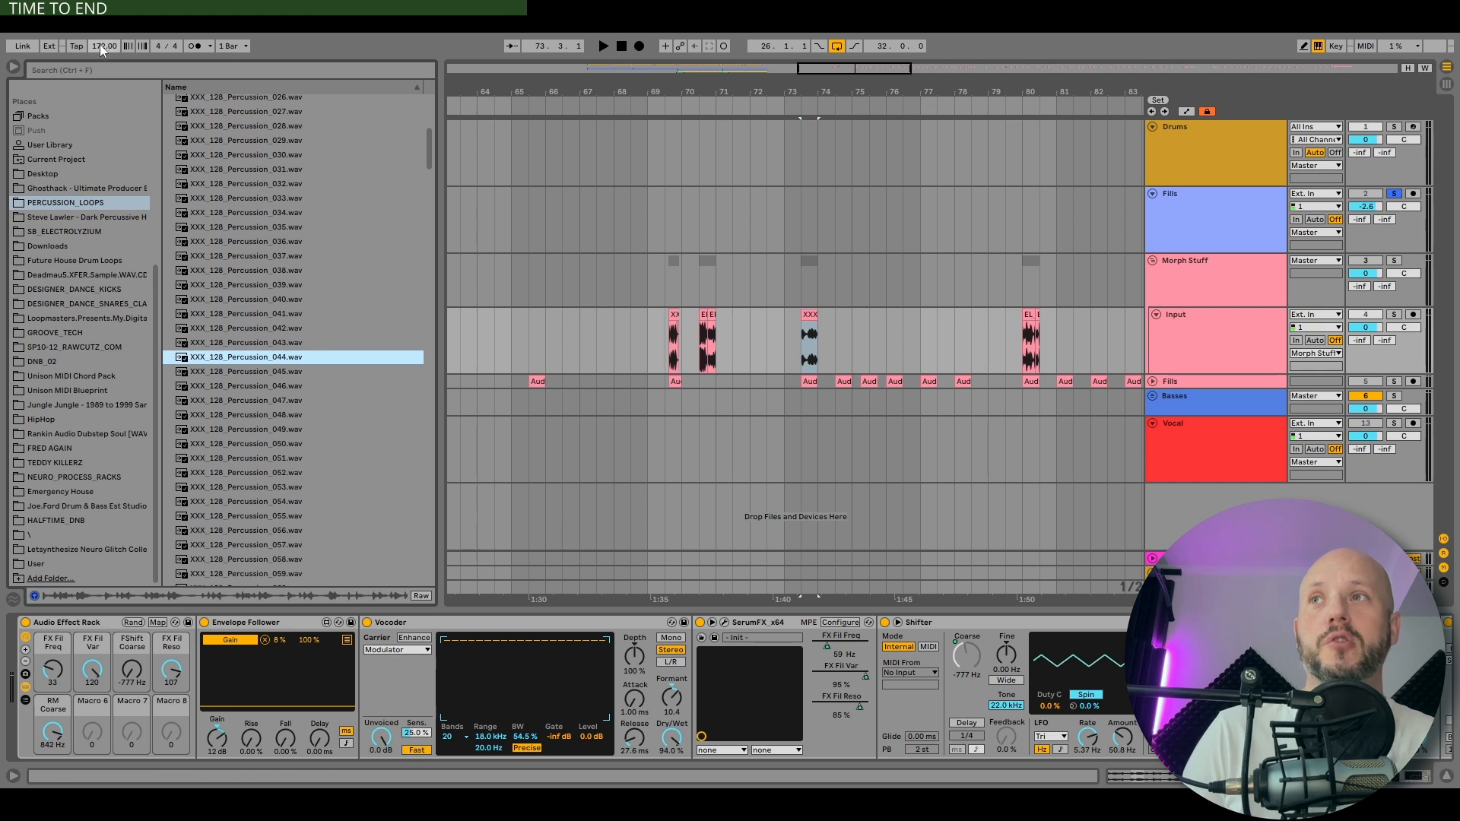
Select the percussion clip at 73.3.1 on the Input track of Morph Stuff and solo that track
drag(1035, 98, 748, 314)
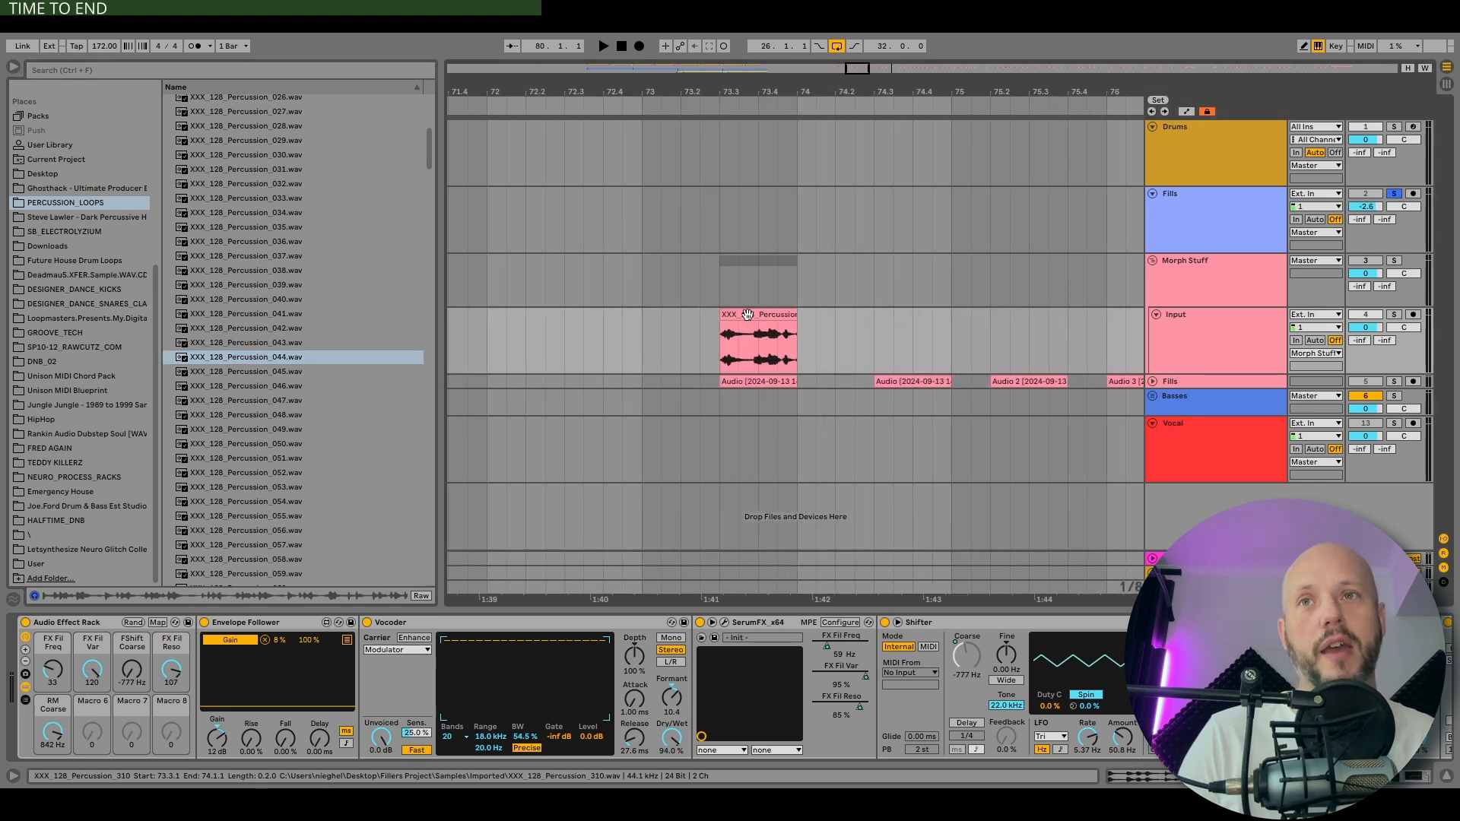
click(748, 314)
click(1200, 312)
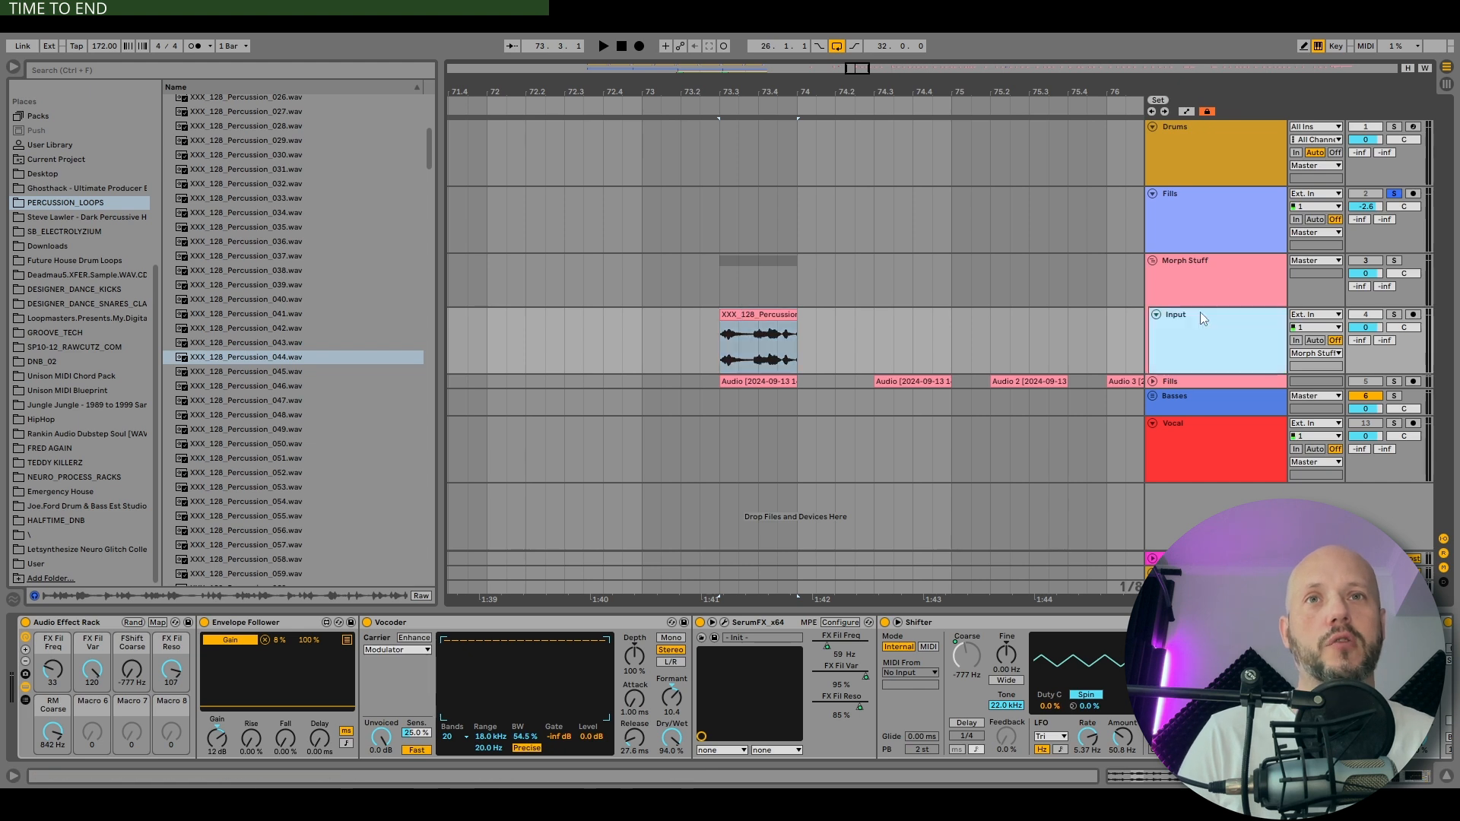
click(1399, 314)
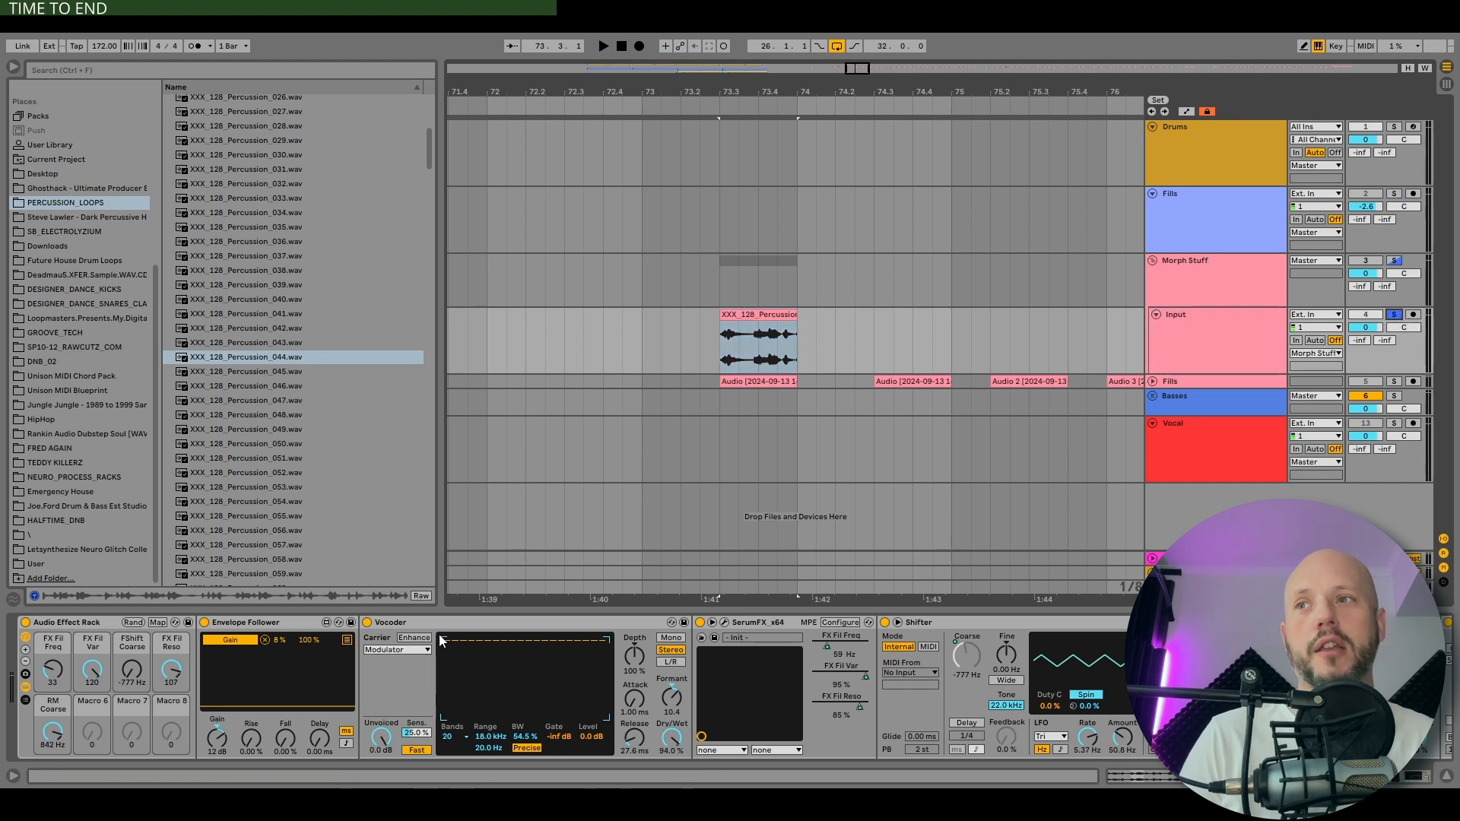
Collapse and bypass the Audio Effect Rack on the Input track, and play the percussion clip dry
double_click(103, 624)
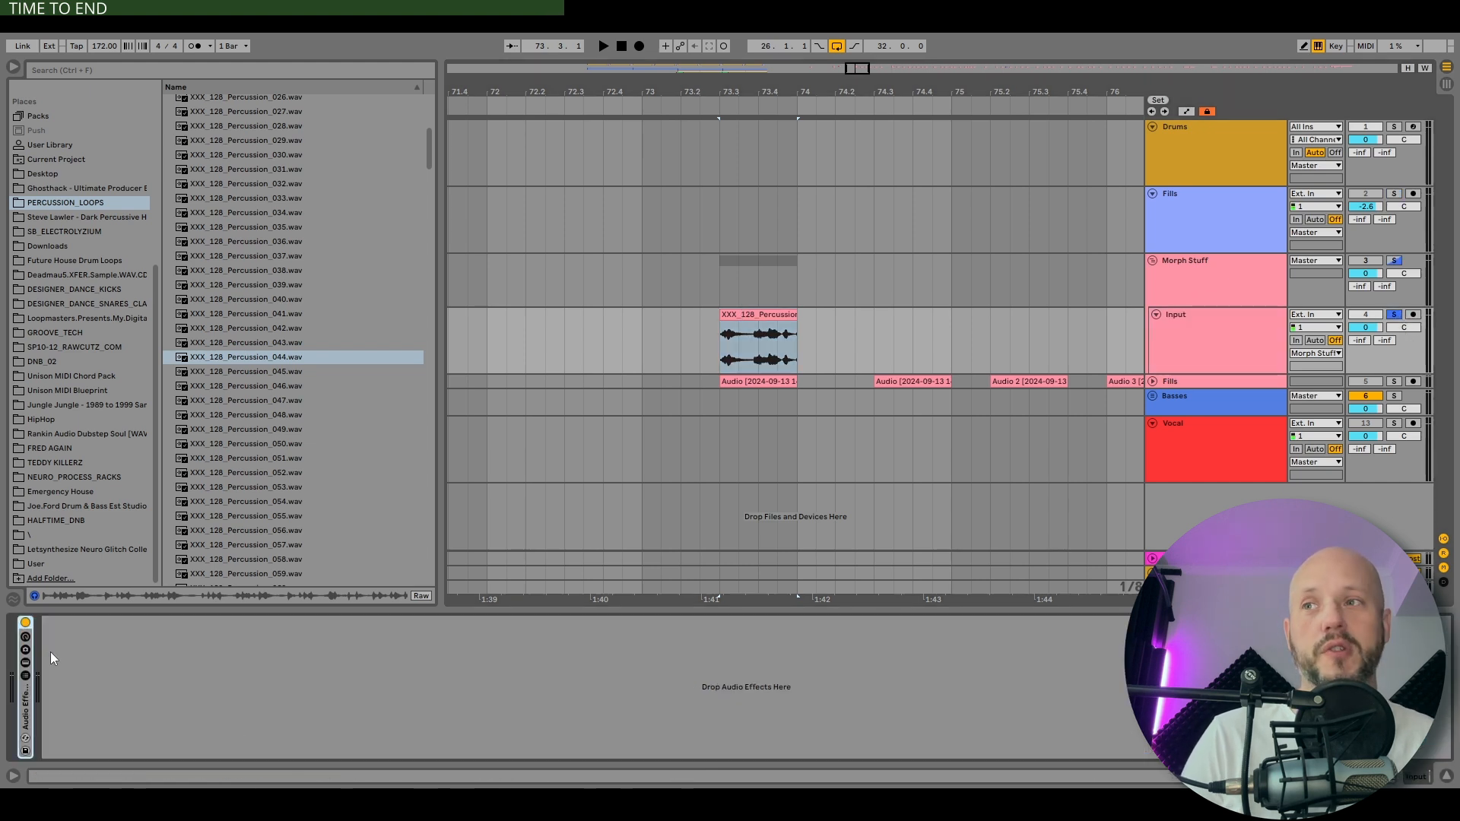
click(25, 624)
key(space)
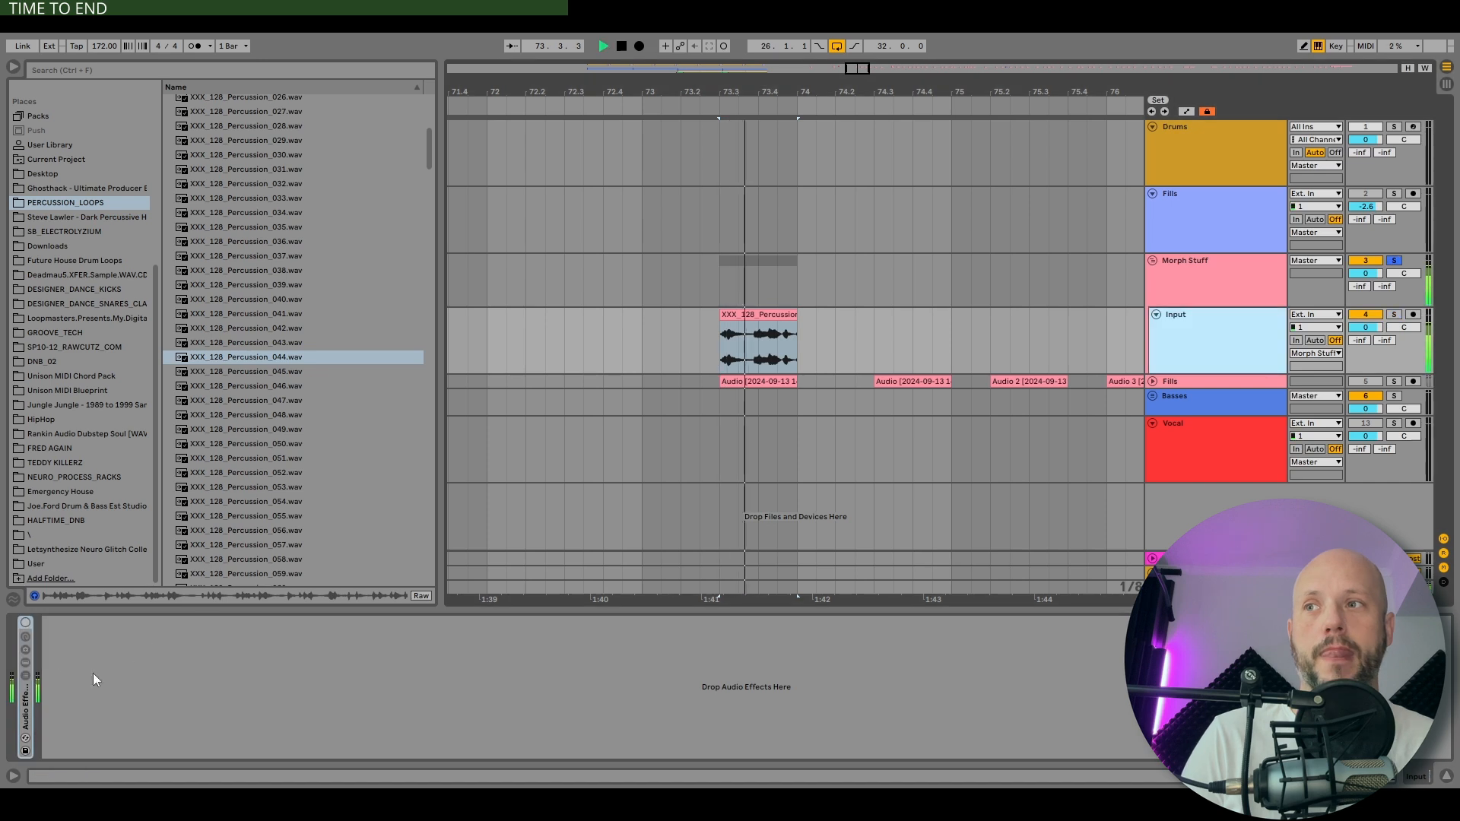
Reactivate and expand the Audio Effect Rack, randomize its macros and play the processed percussion clip
click(25, 624)
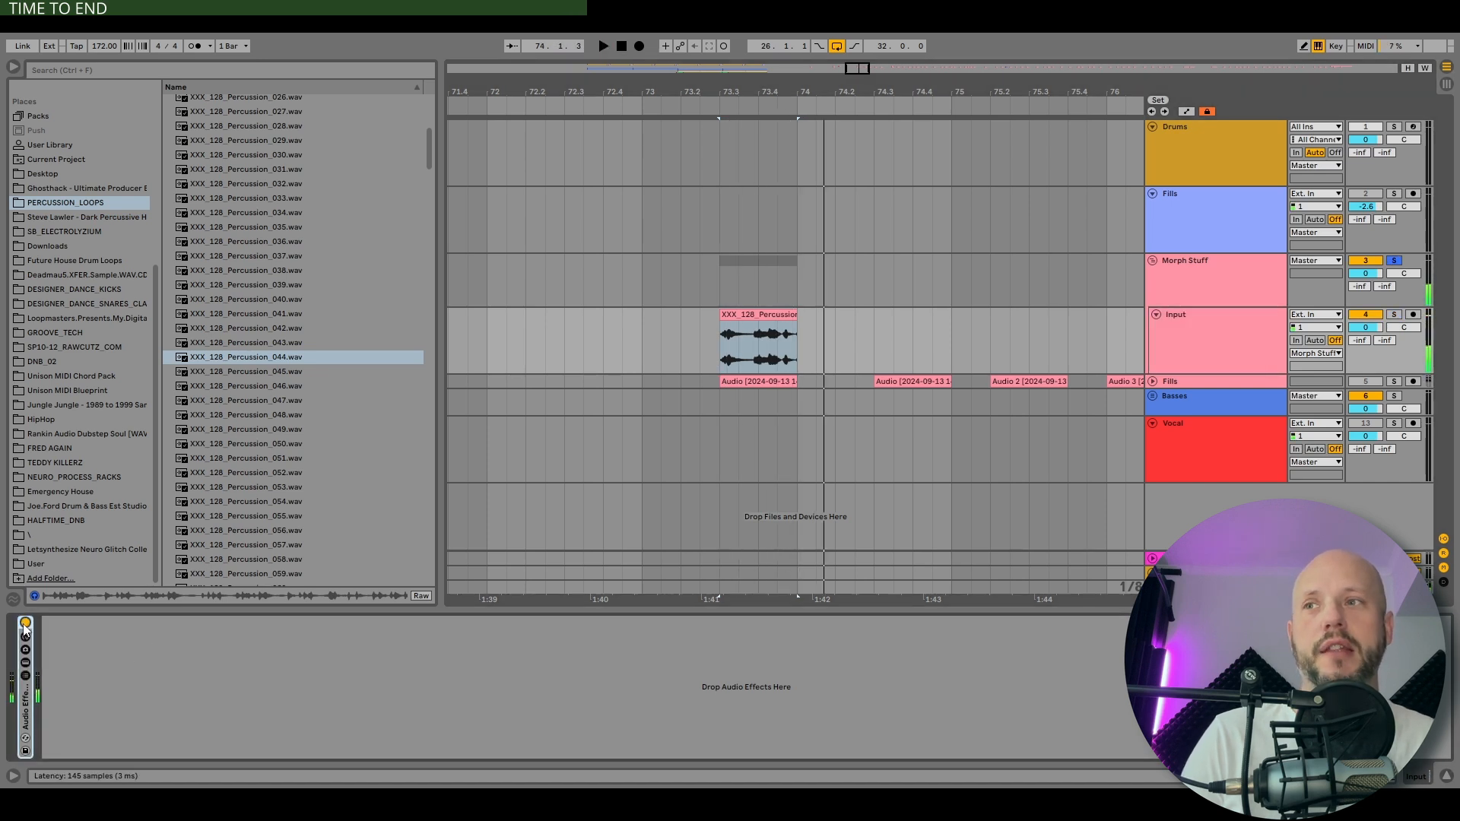
double_click(29, 712)
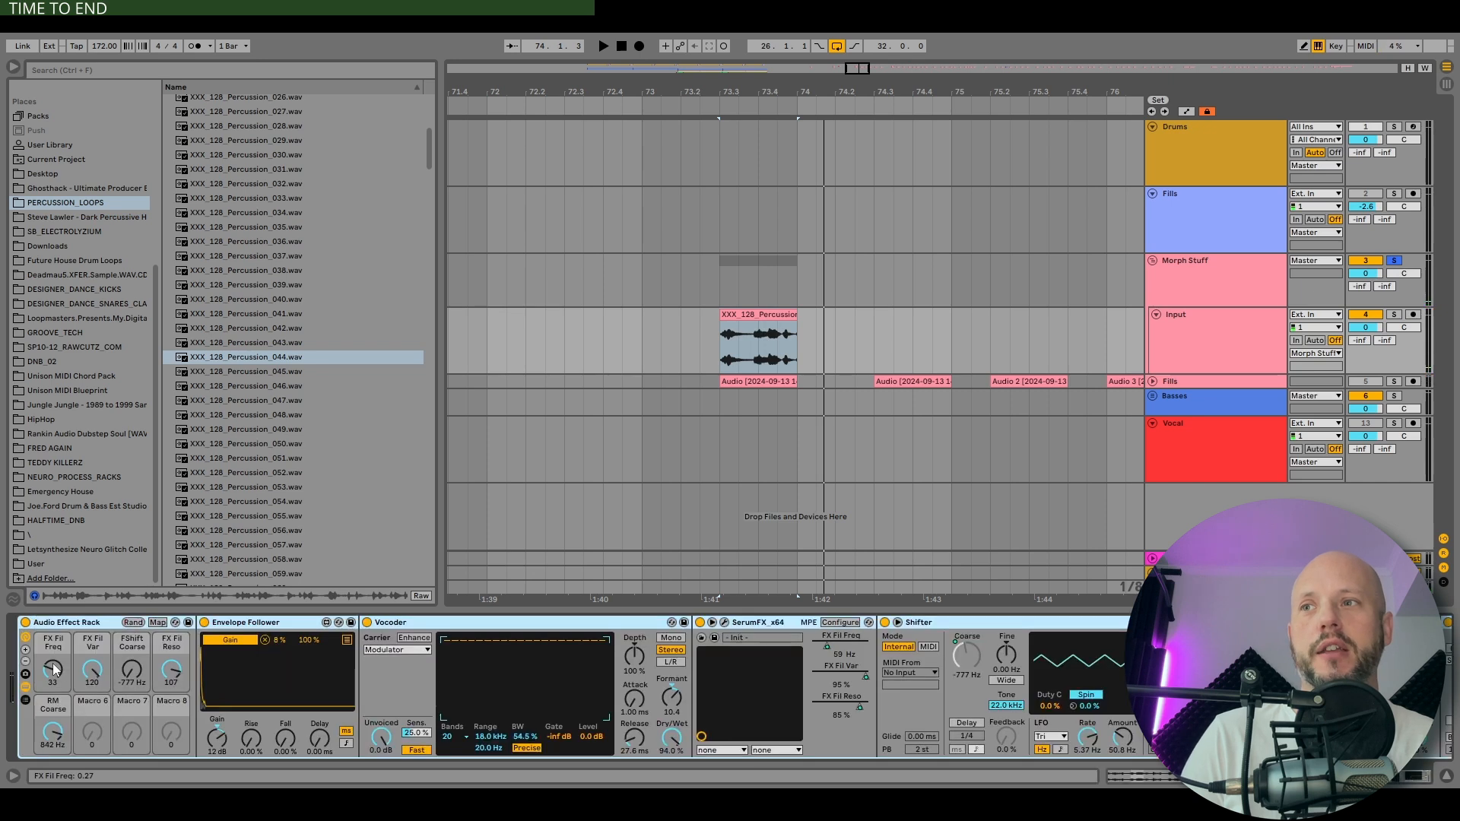
click(132, 622)
key(space)
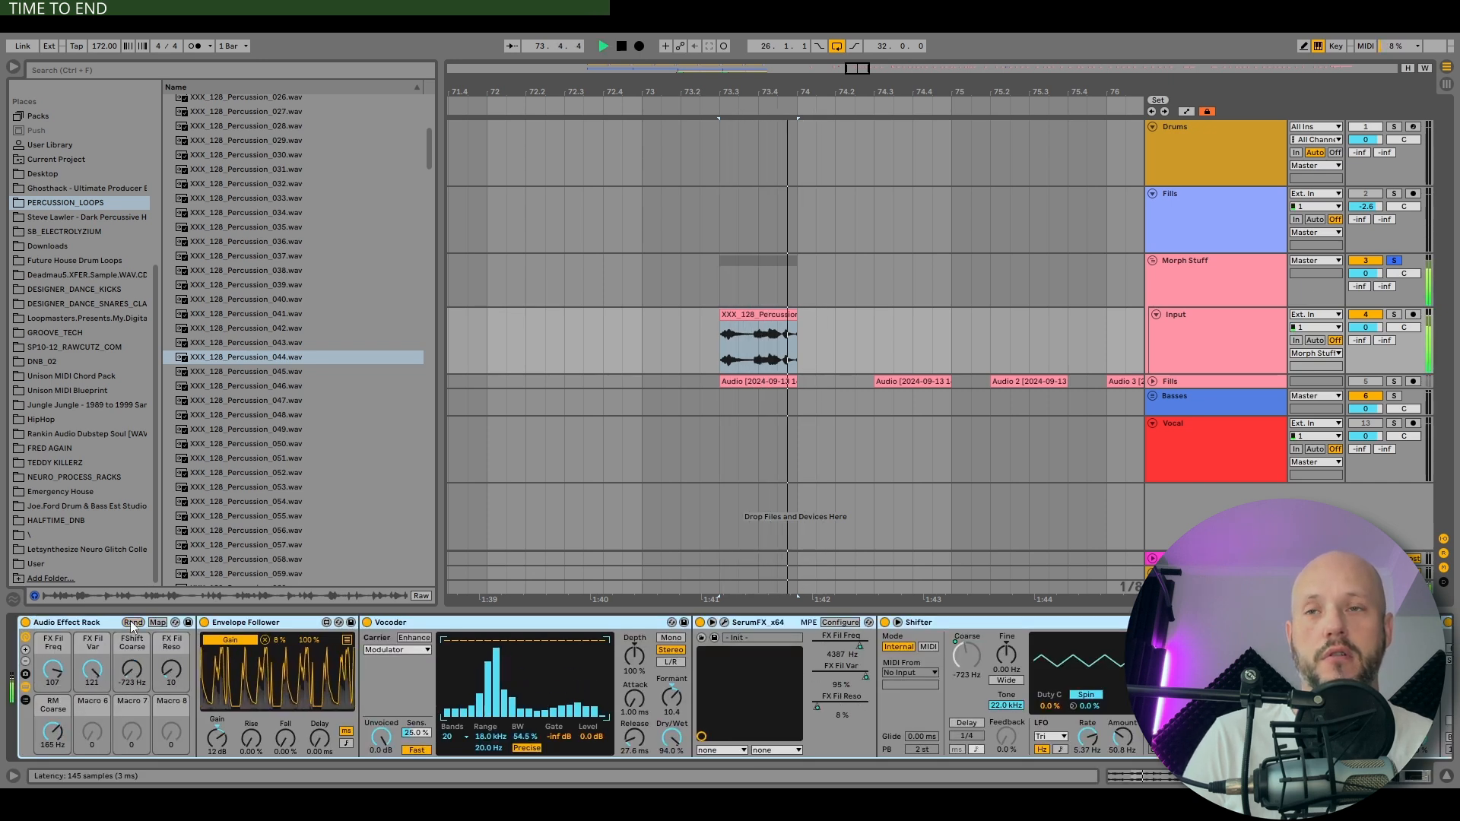
Open the percussion clip on the Input track and raise its pitch to +36 semitones while it plays
key(space)
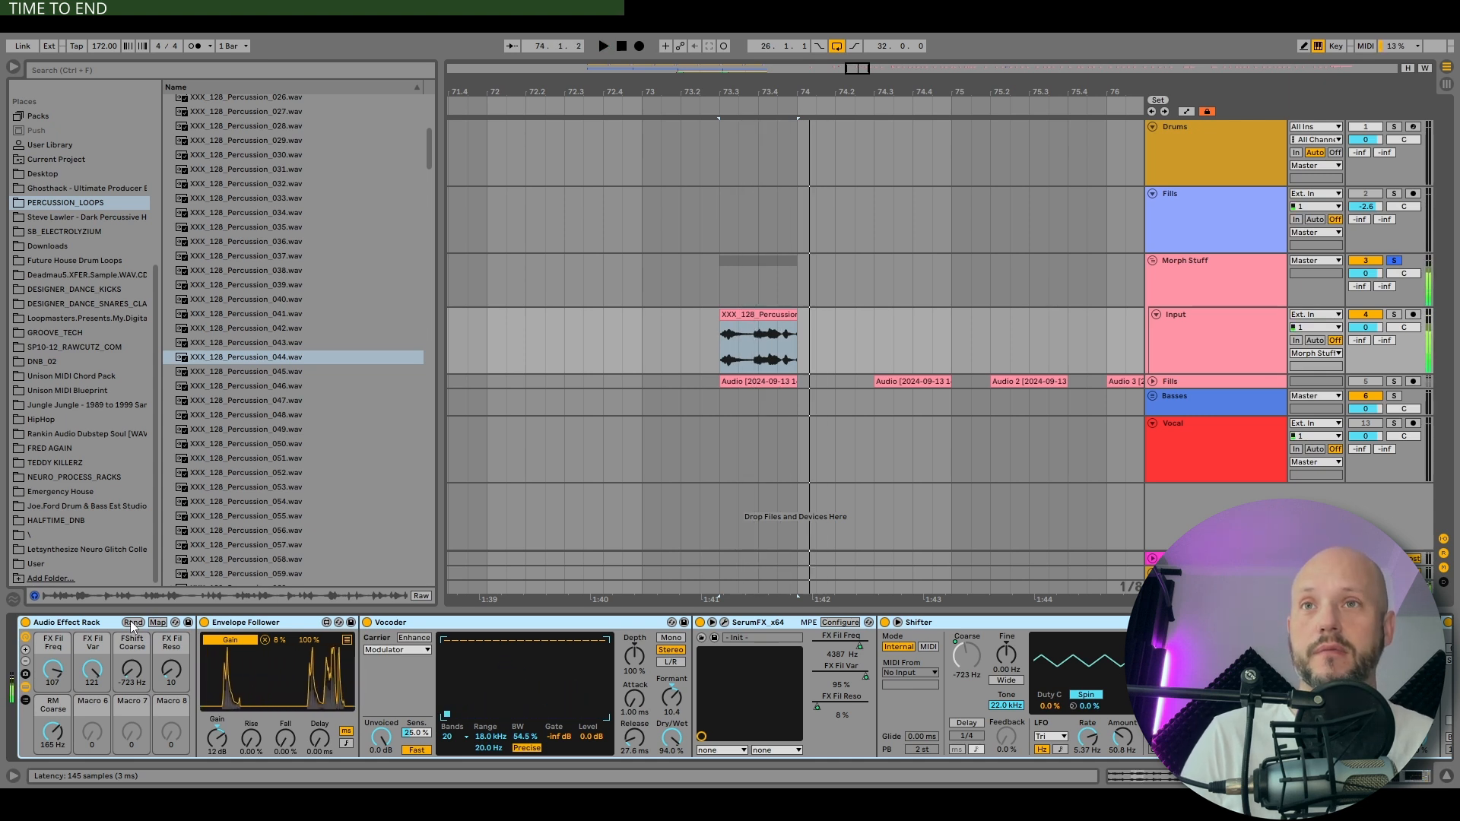
key(space)
click(729, 319)
double_click(729, 319)
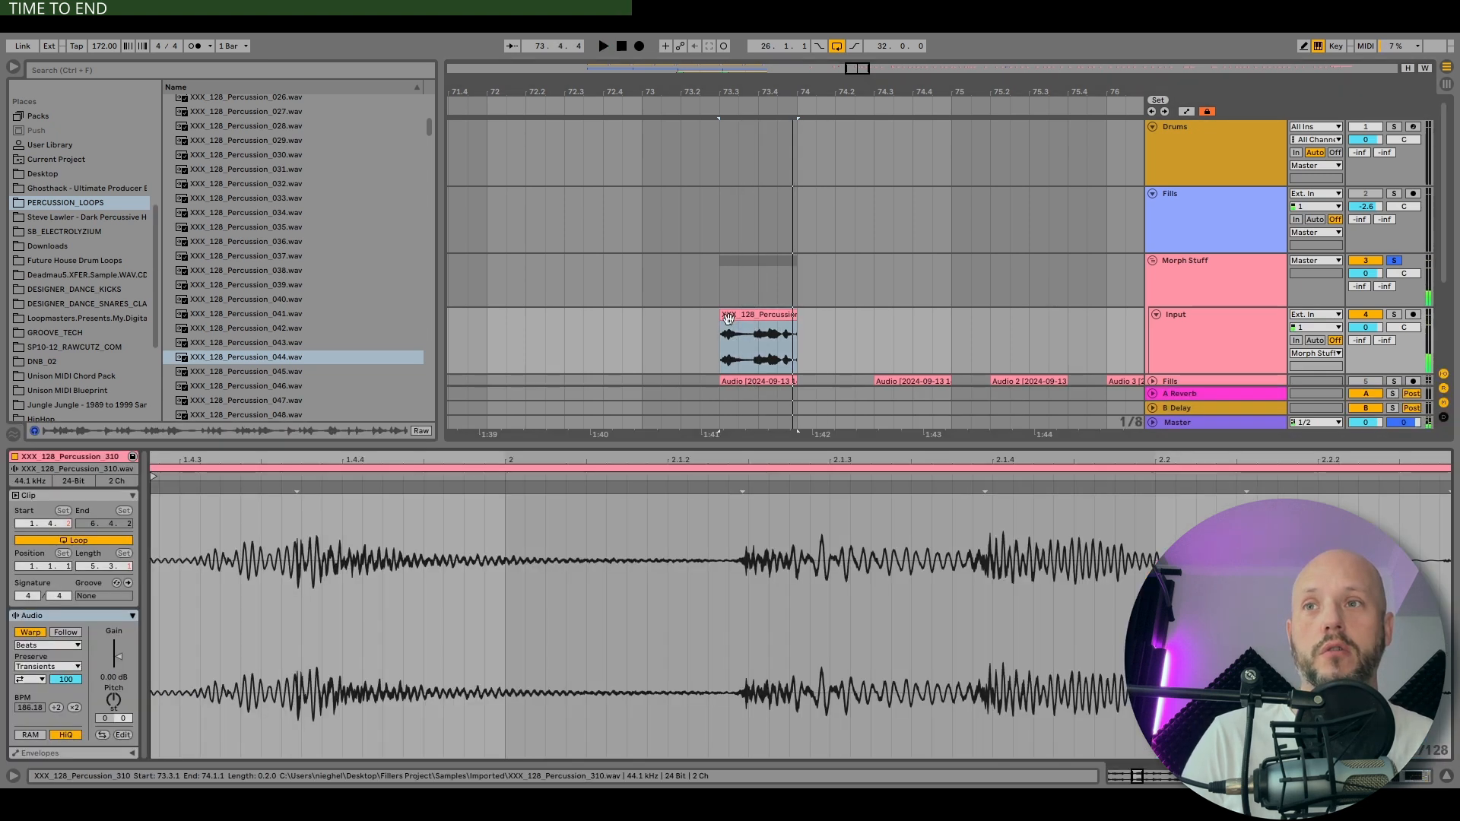
key(space)
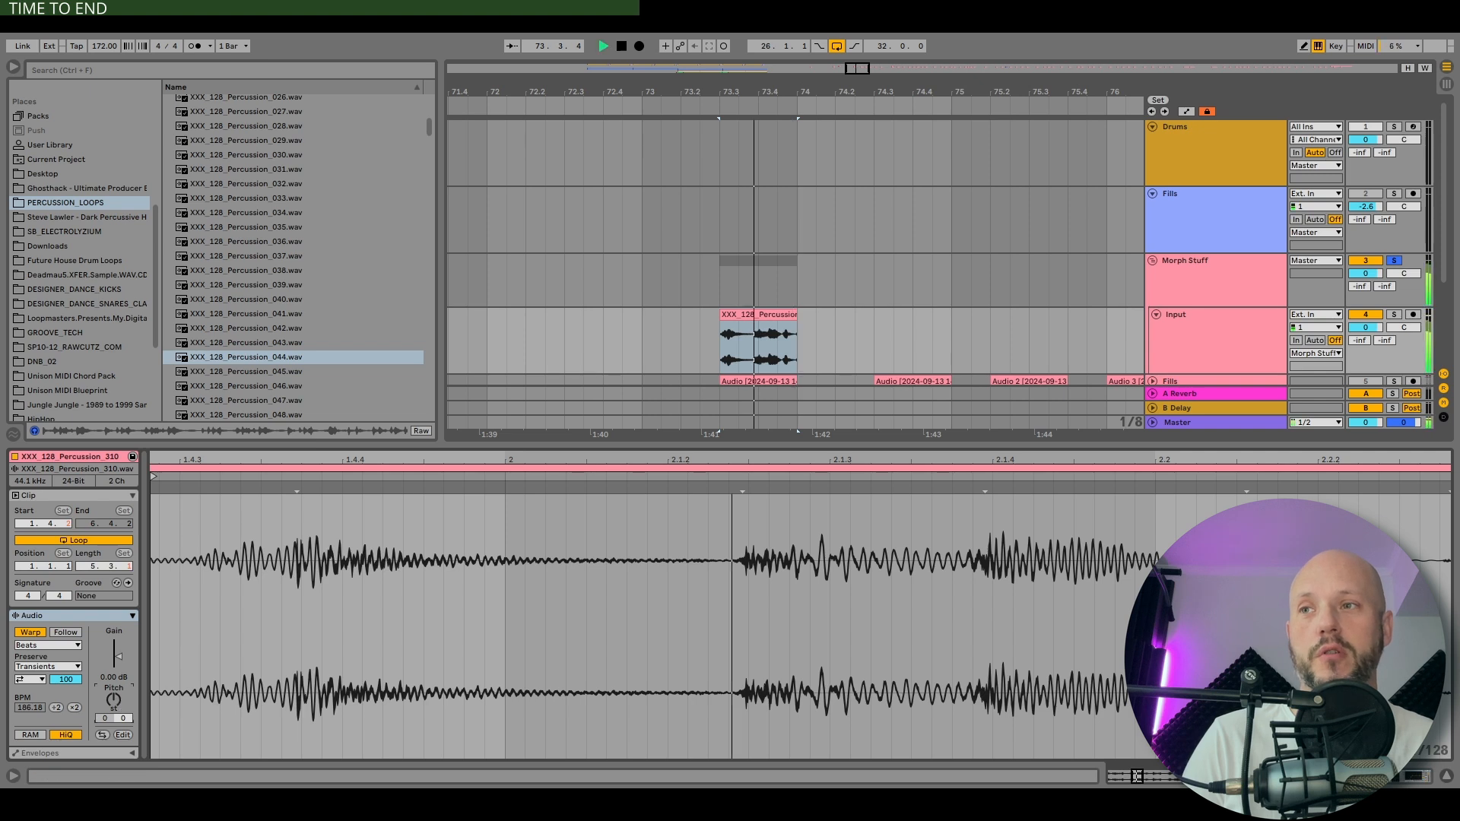
drag(120, 705, 119, 623)
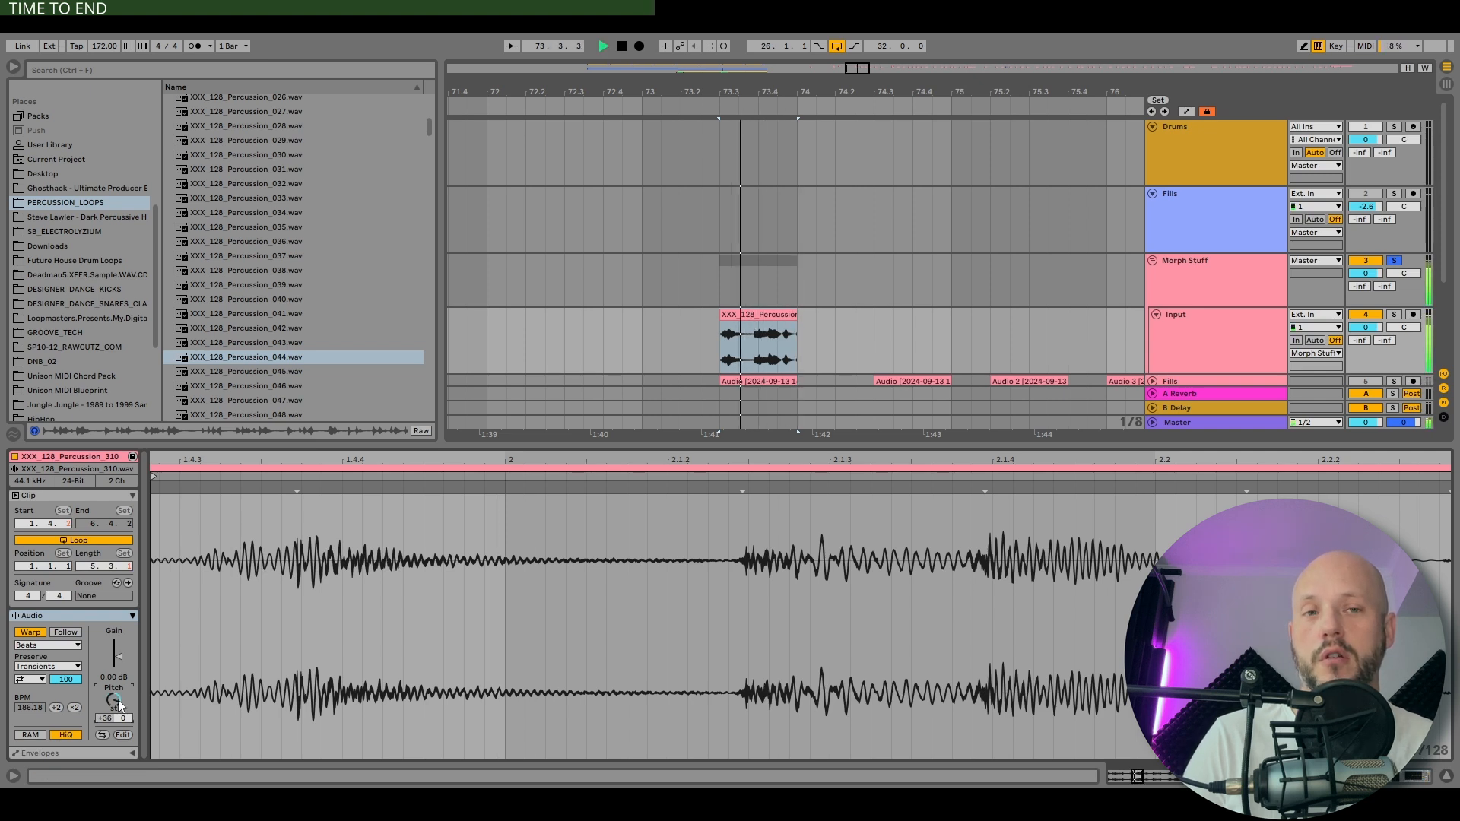
key(space)
Move the percussion clip to 72.3.1, resample it onto the armed Fills track of Morph Stuff, and unfold and solo that track
scroll(1293, 212, down, 3)
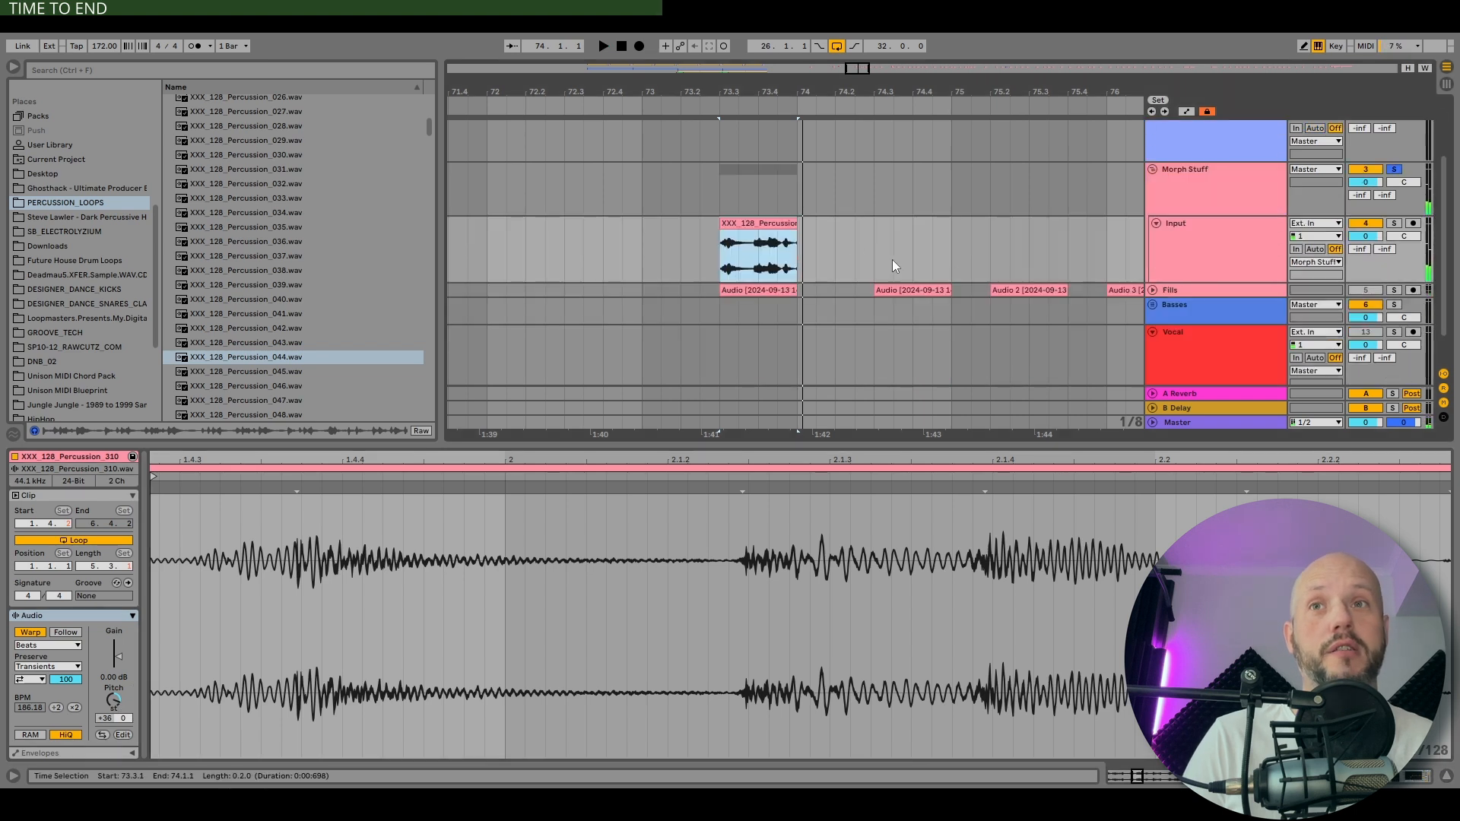
drag(771, 223, 616, 222)
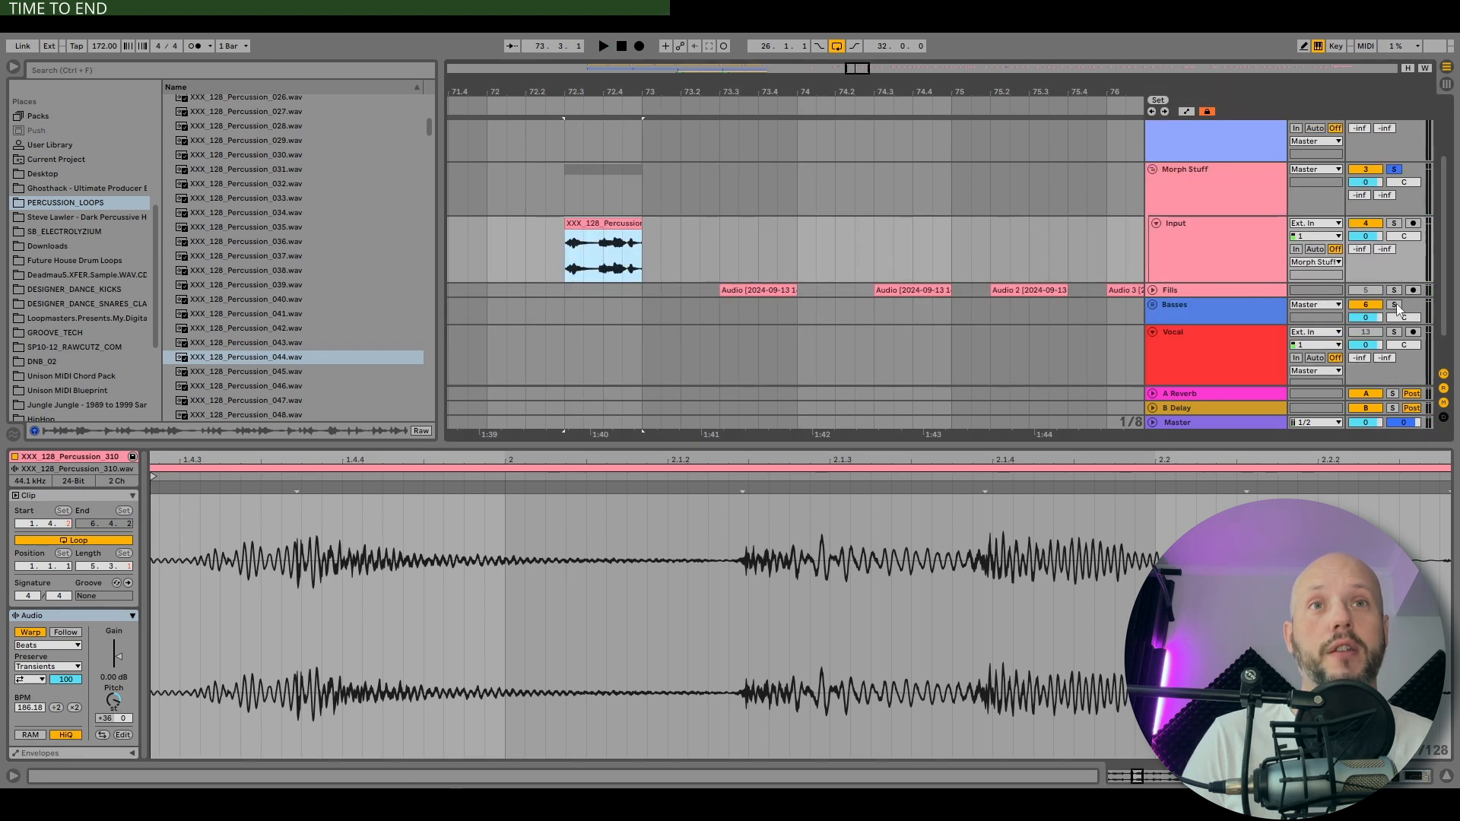
click(1412, 290)
key(F9)
key(space)
click(1153, 290)
click(1394, 290)
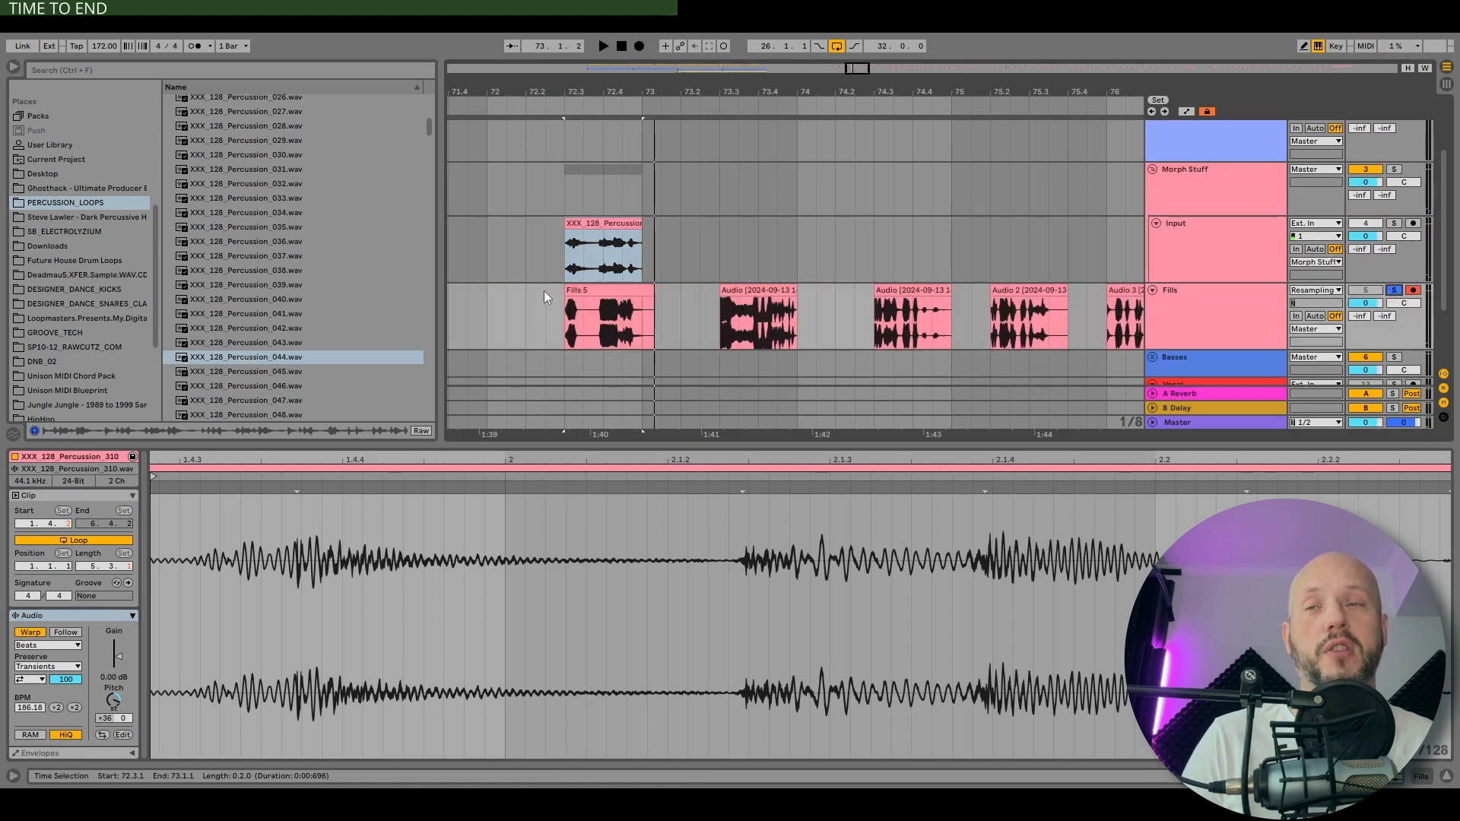
Play the newly recorded clip on the Fills track and lower its pitch to -10 semitones
click(608, 319)
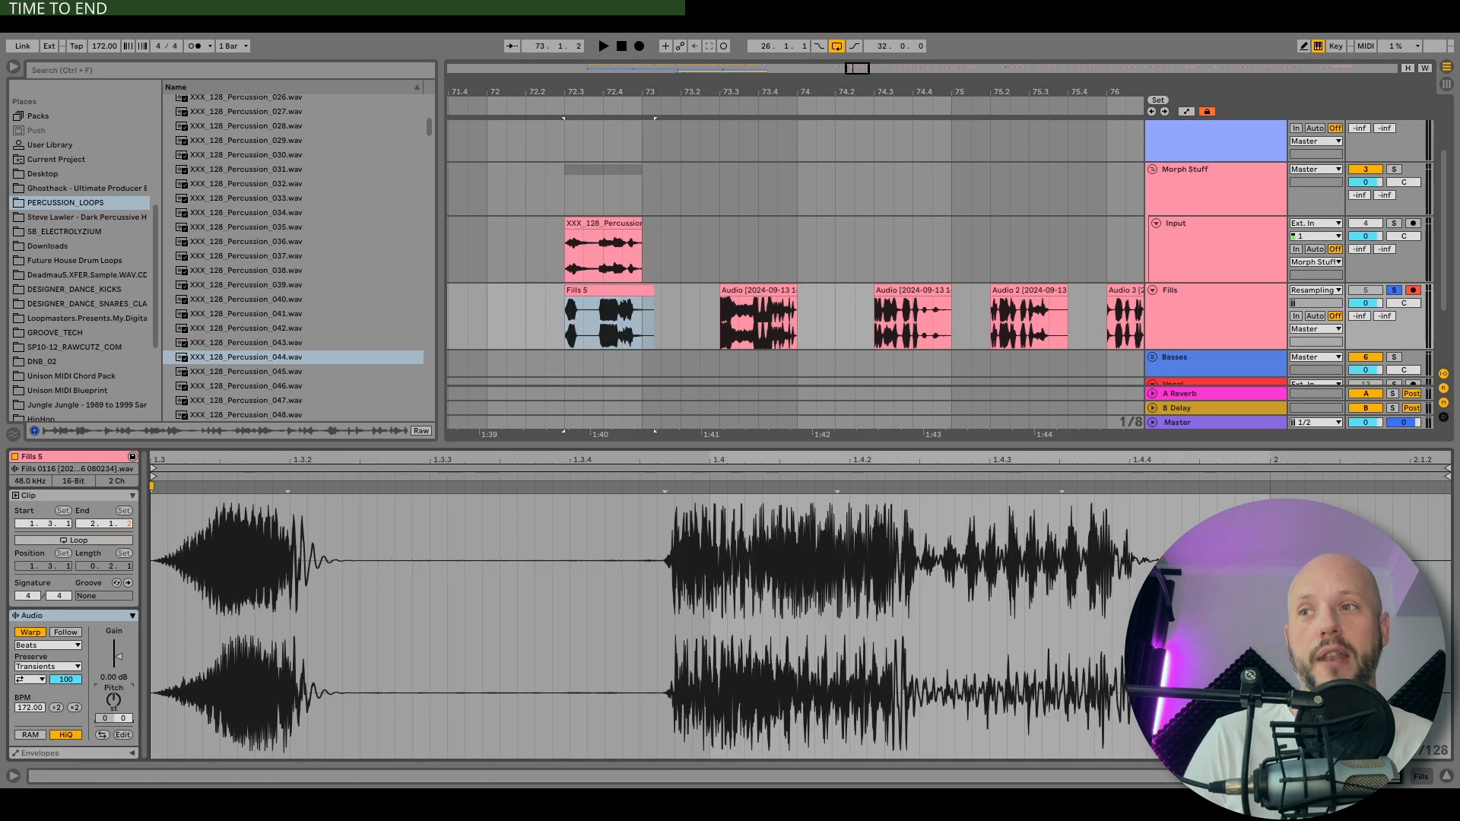
key(space)
key(space)
key(space)
drag(113, 699, 113, 720)
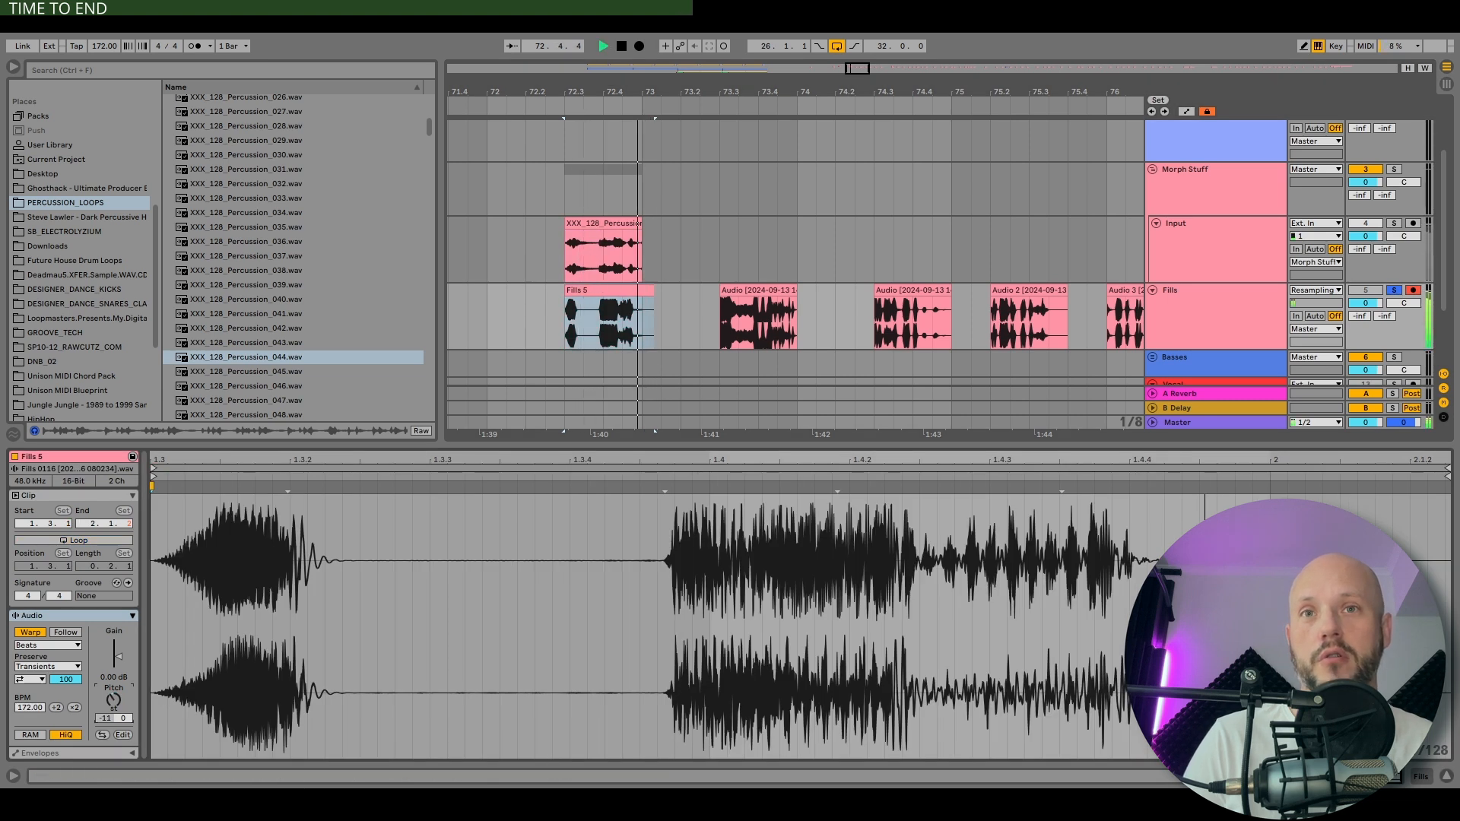
key(space)
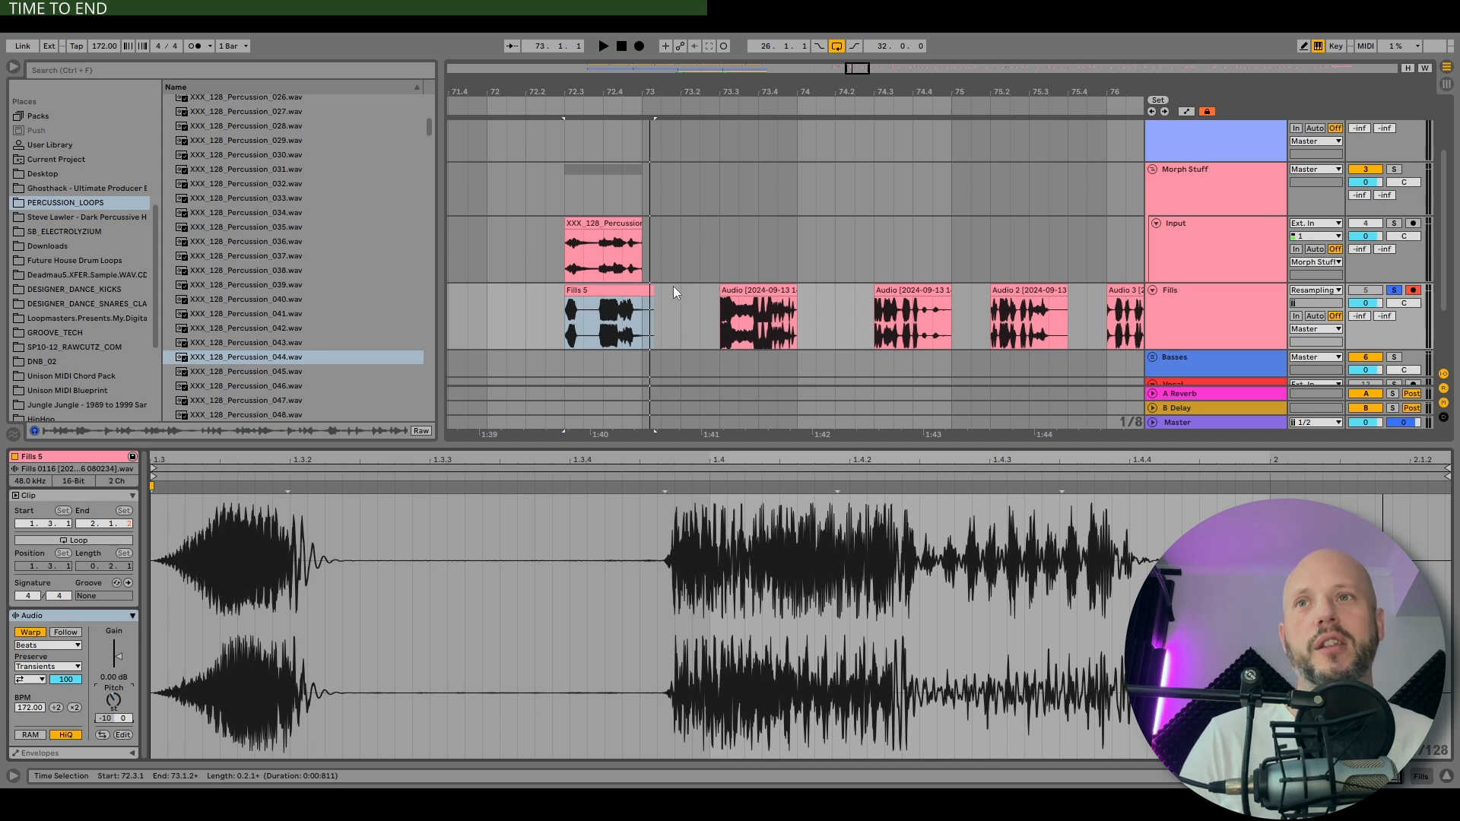
Solo the Input track and play its percussion clip at 72.3.1 through the effect chain
click(621, 286)
scroll(621, 286, left, 3)
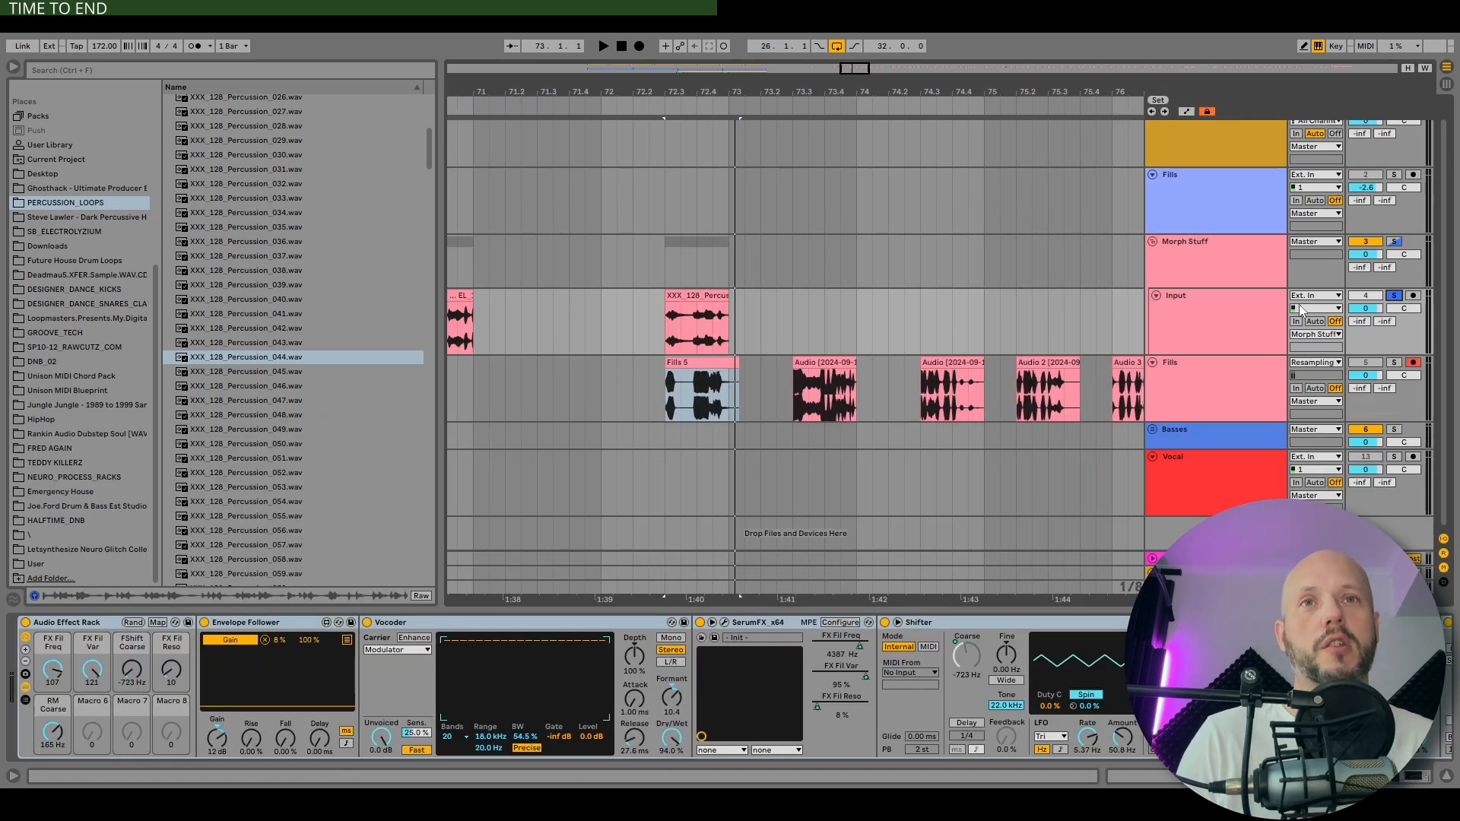
click(1003, 622)
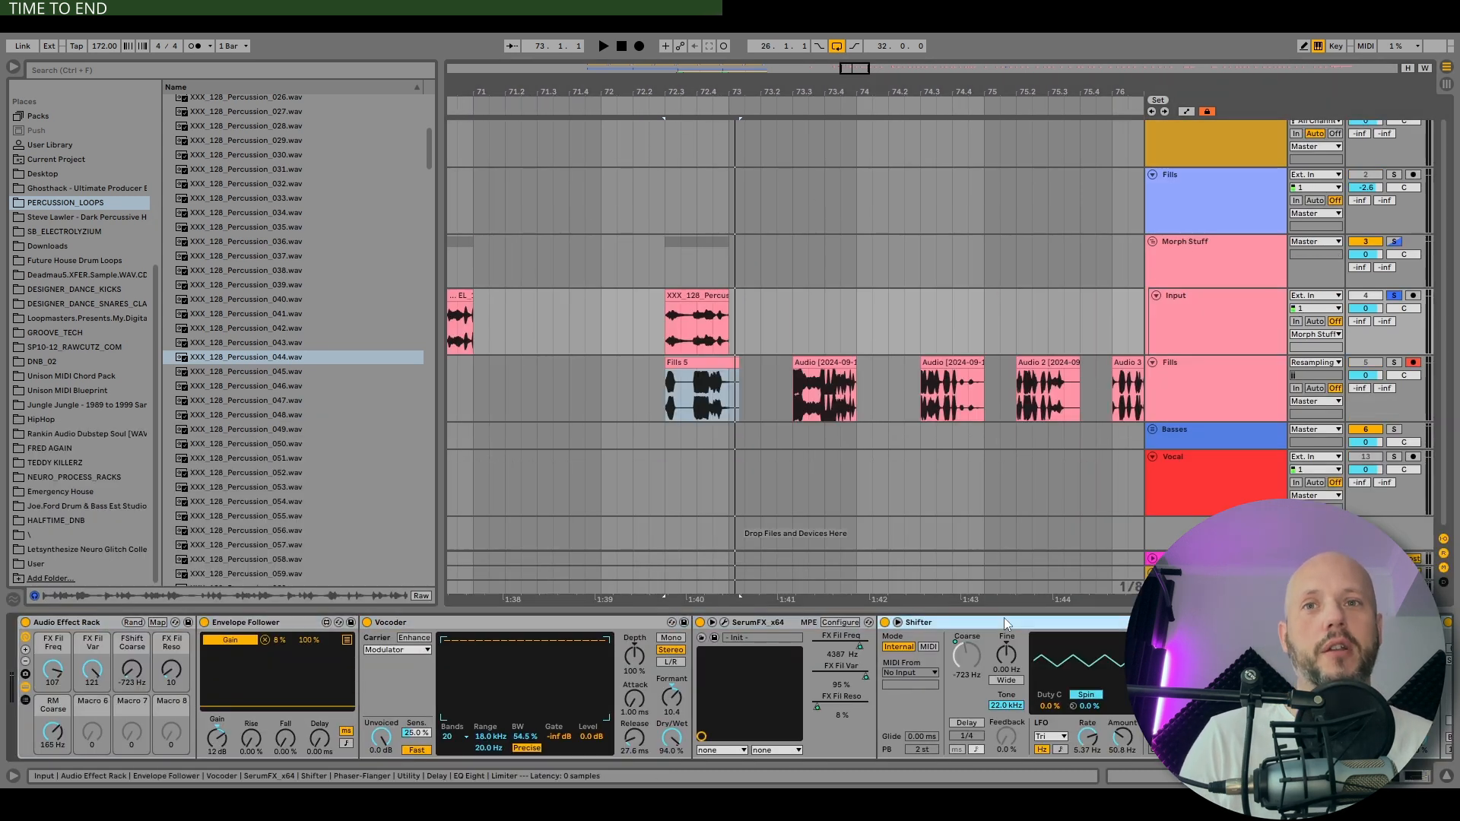
key(space)
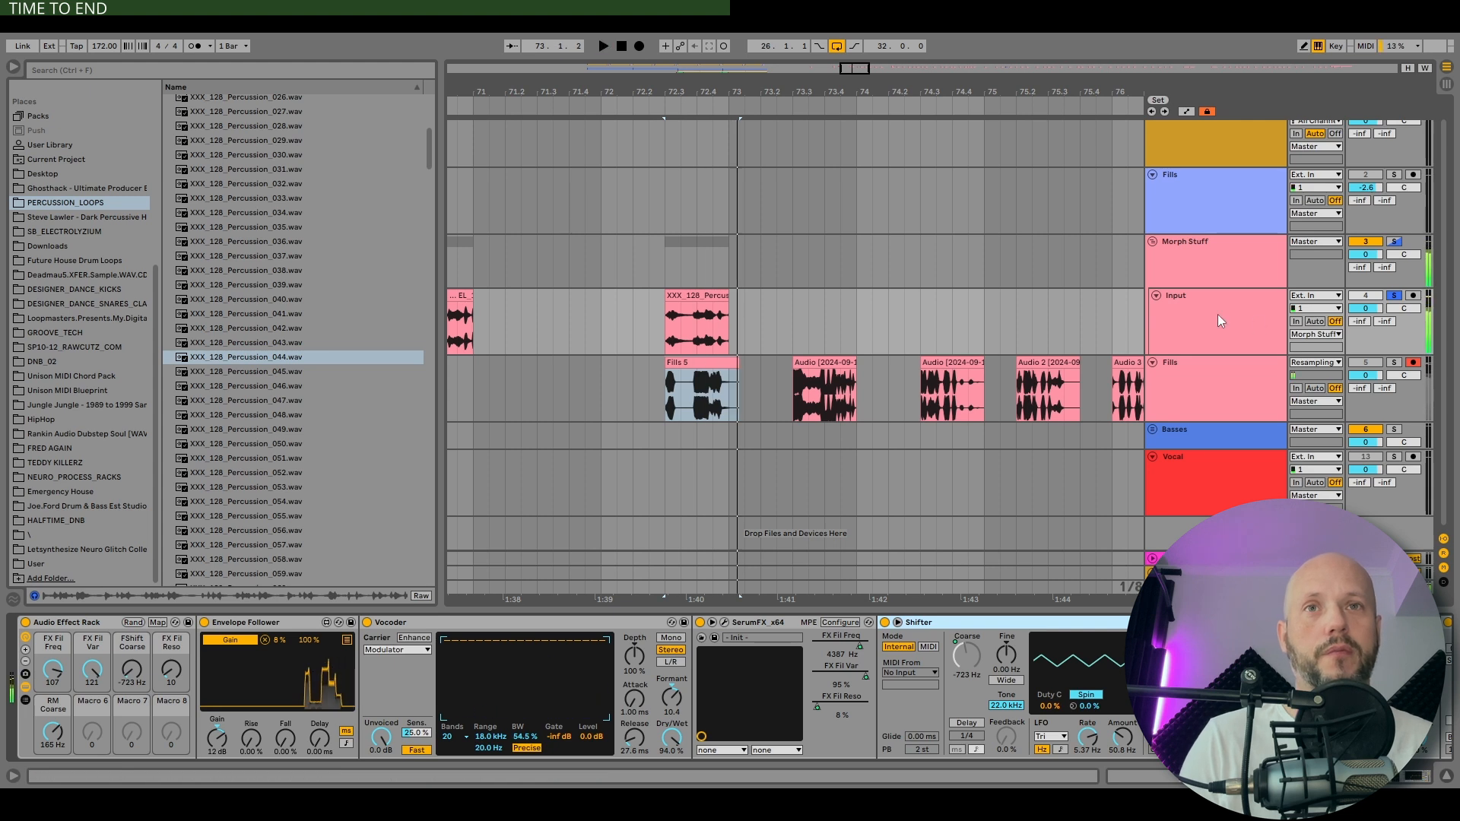
click(1222, 316)
key(space)
click(696, 320)
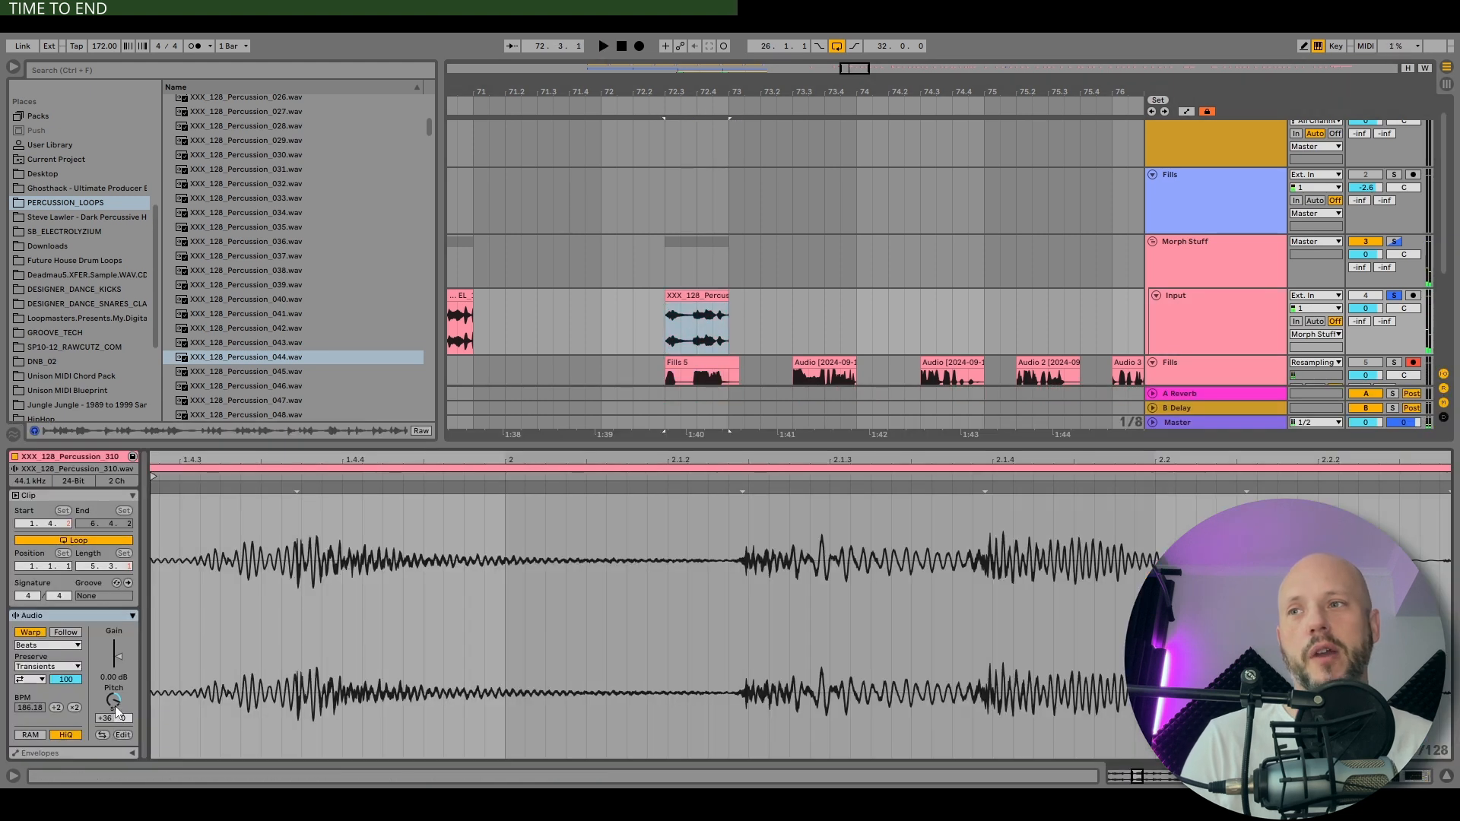
click(1224, 306)
key(space)
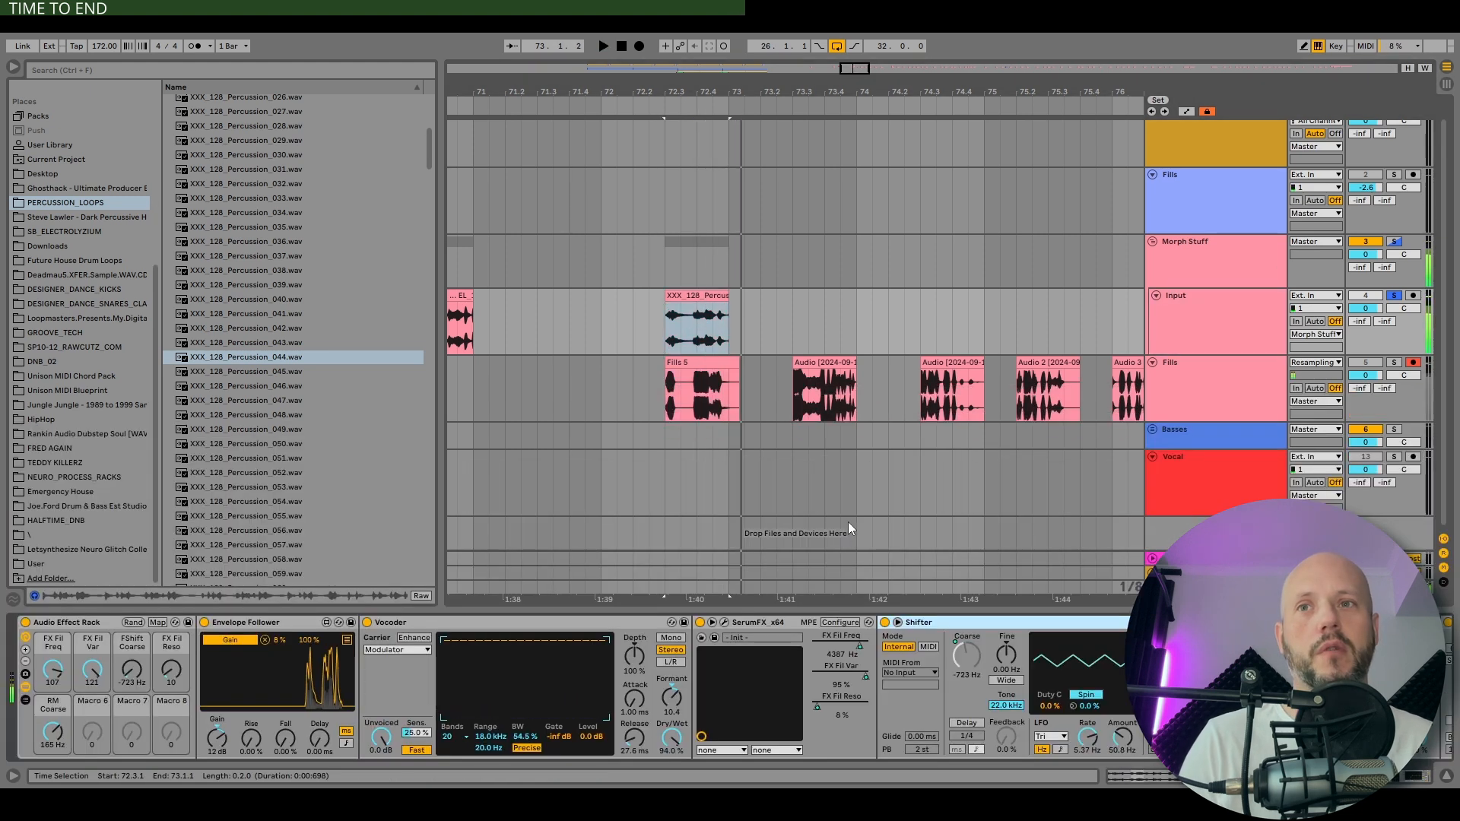
Audition the Shifter by bypassing and reactivating it during playback, and compare its Ring mode with Freq mode
click(885, 622)
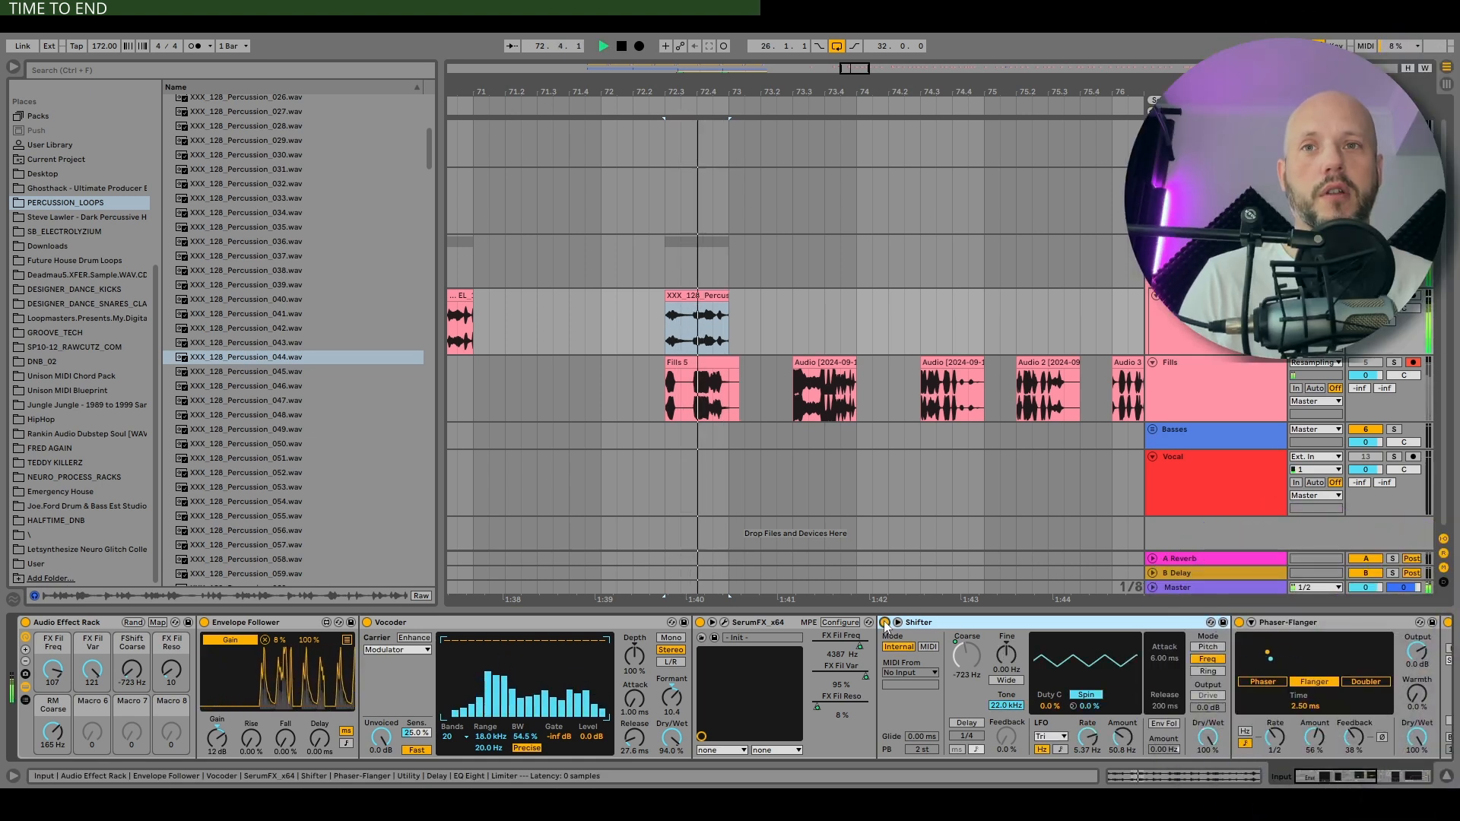
key(space)
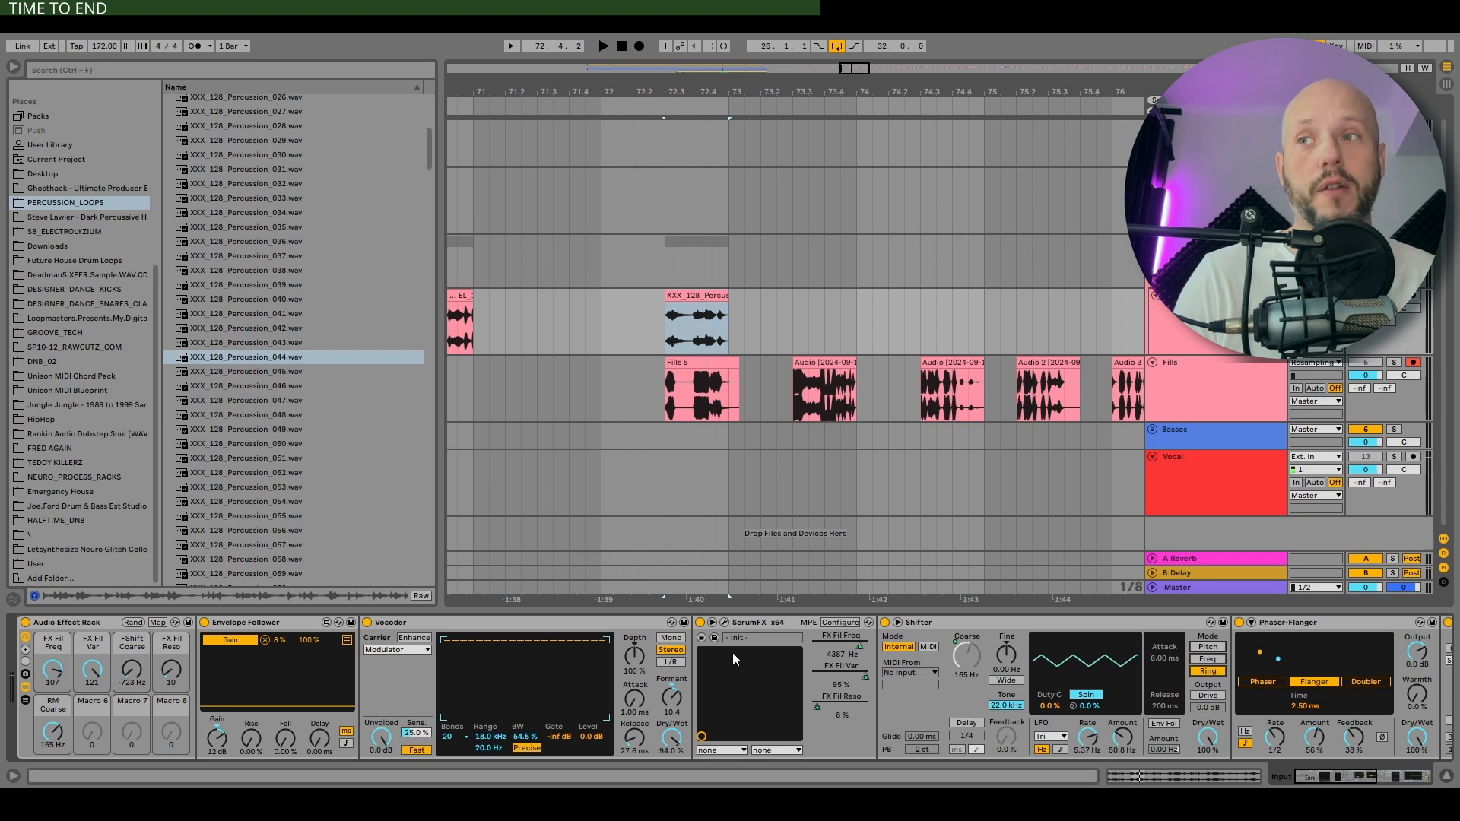
click(1207, 671)
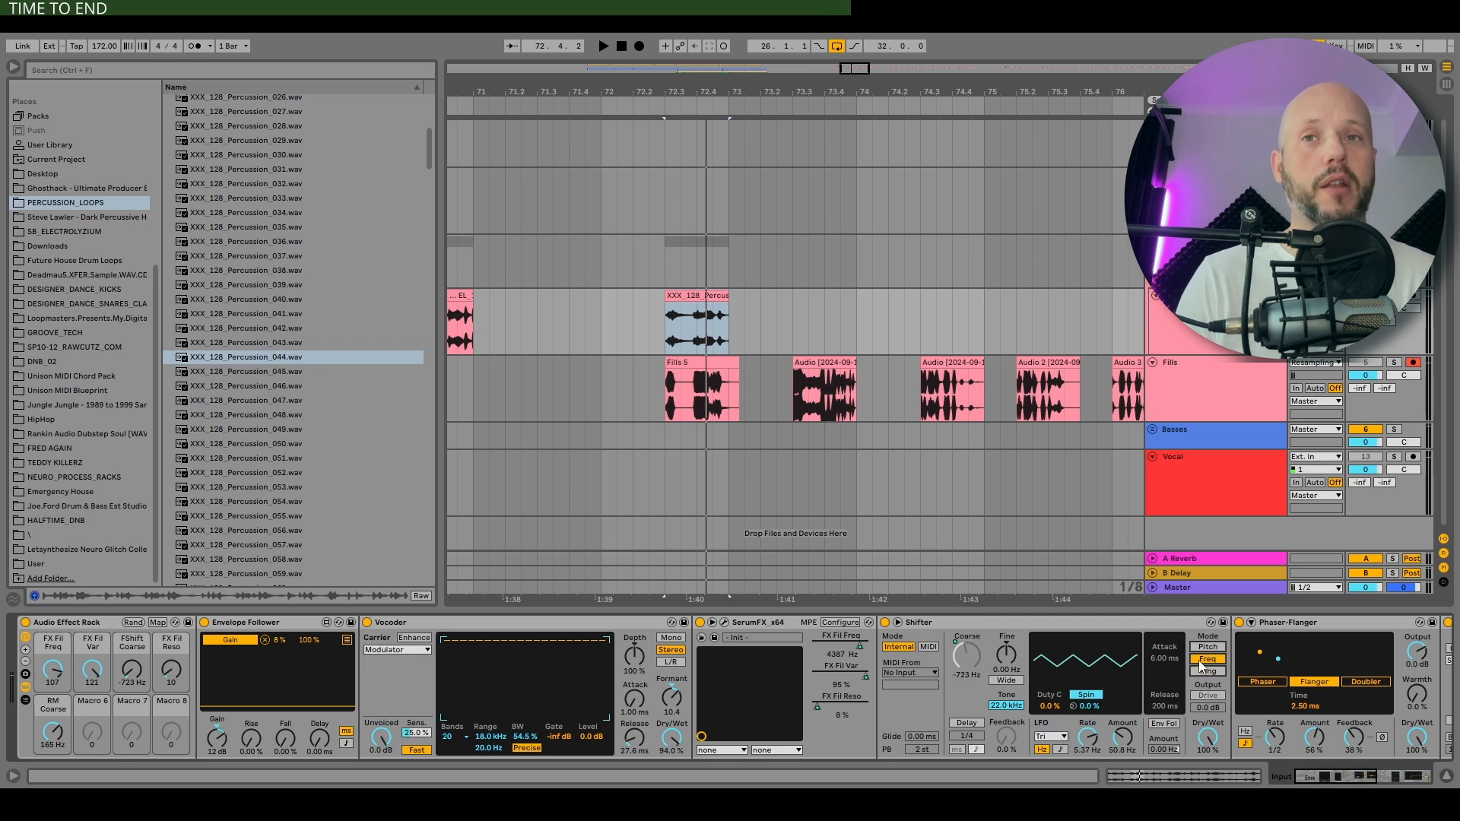
click(996, 626)
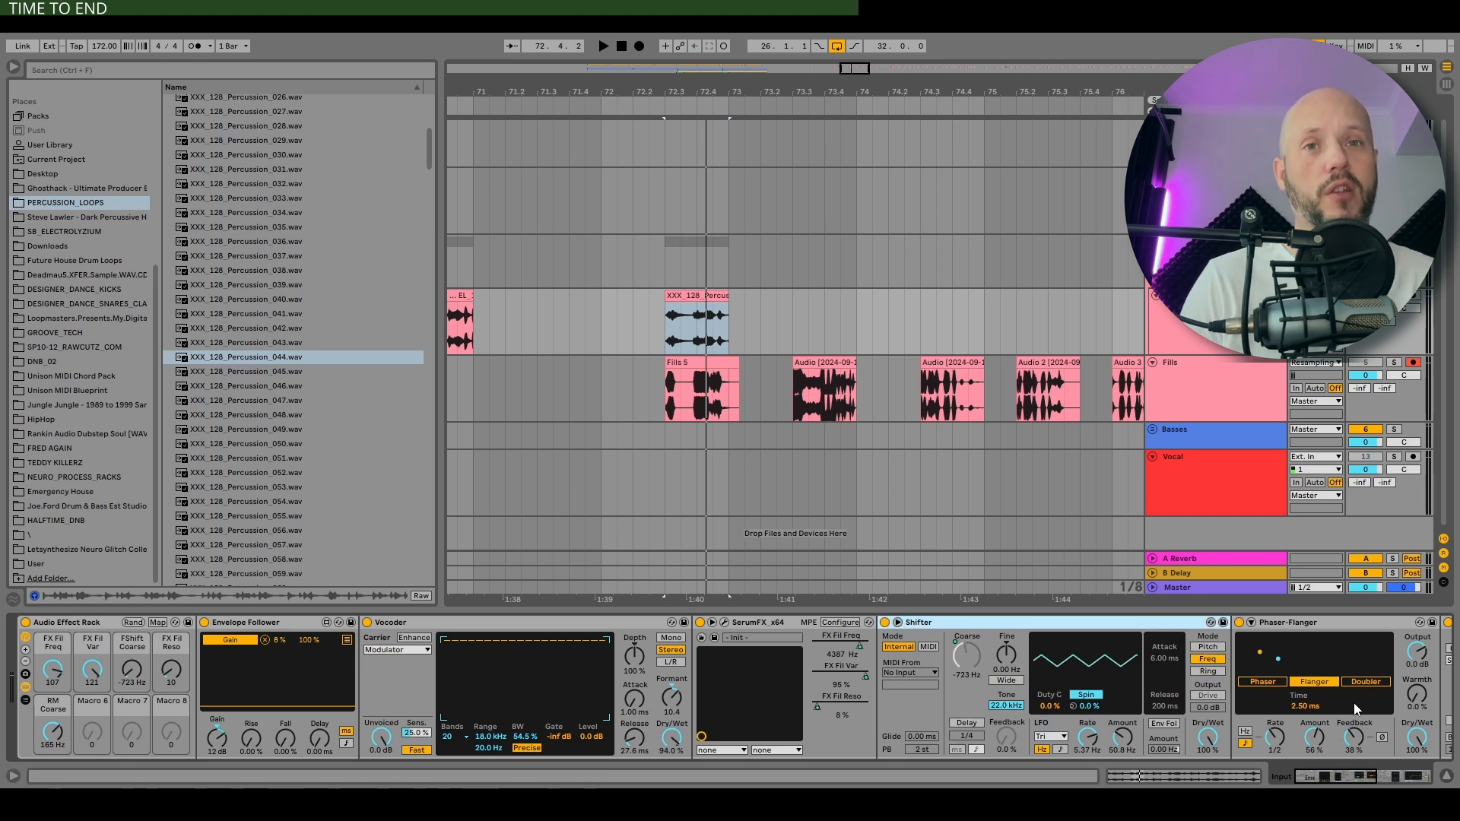
Activate the Delay in the Input track's effect chain and play the clip through it
drag(1327, 783, 1374, 777)
click(916, 623)
click(872, 626)
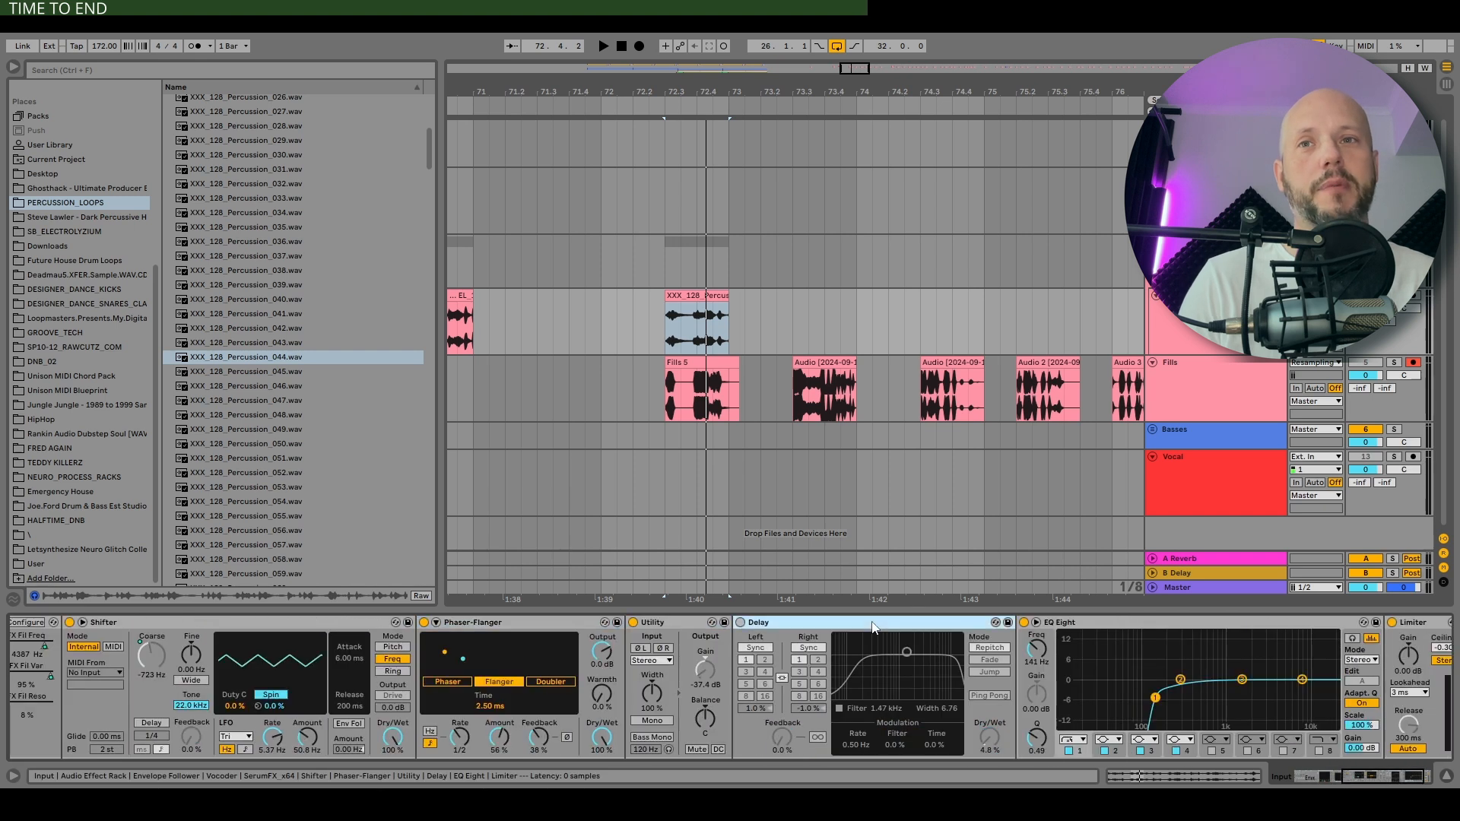
click(741, 622)
key(space)
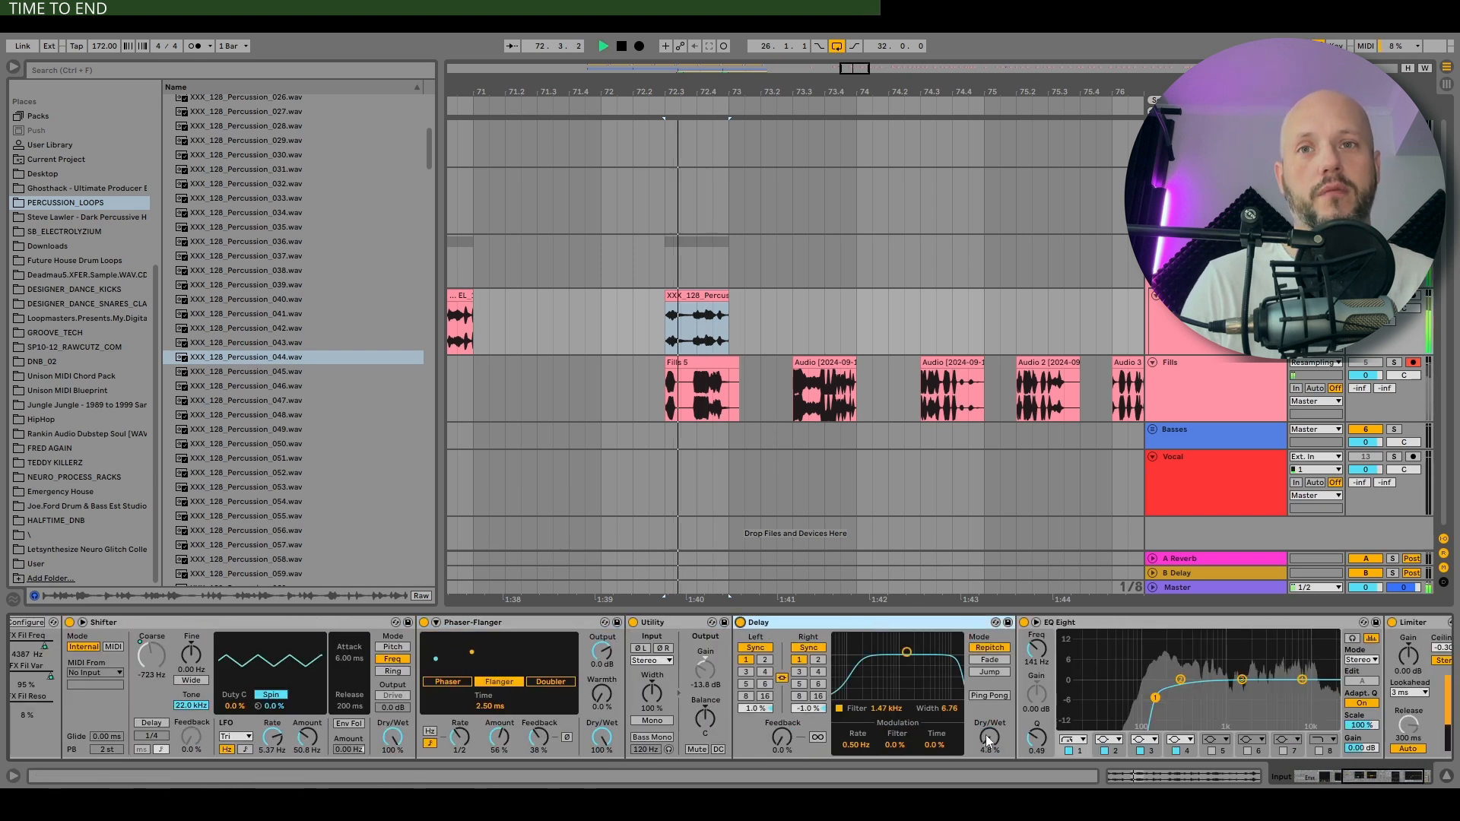
Stop playback and examine the EQ Eight and Limiter at the end of the effect chain
click(1179, 658)
key(space)
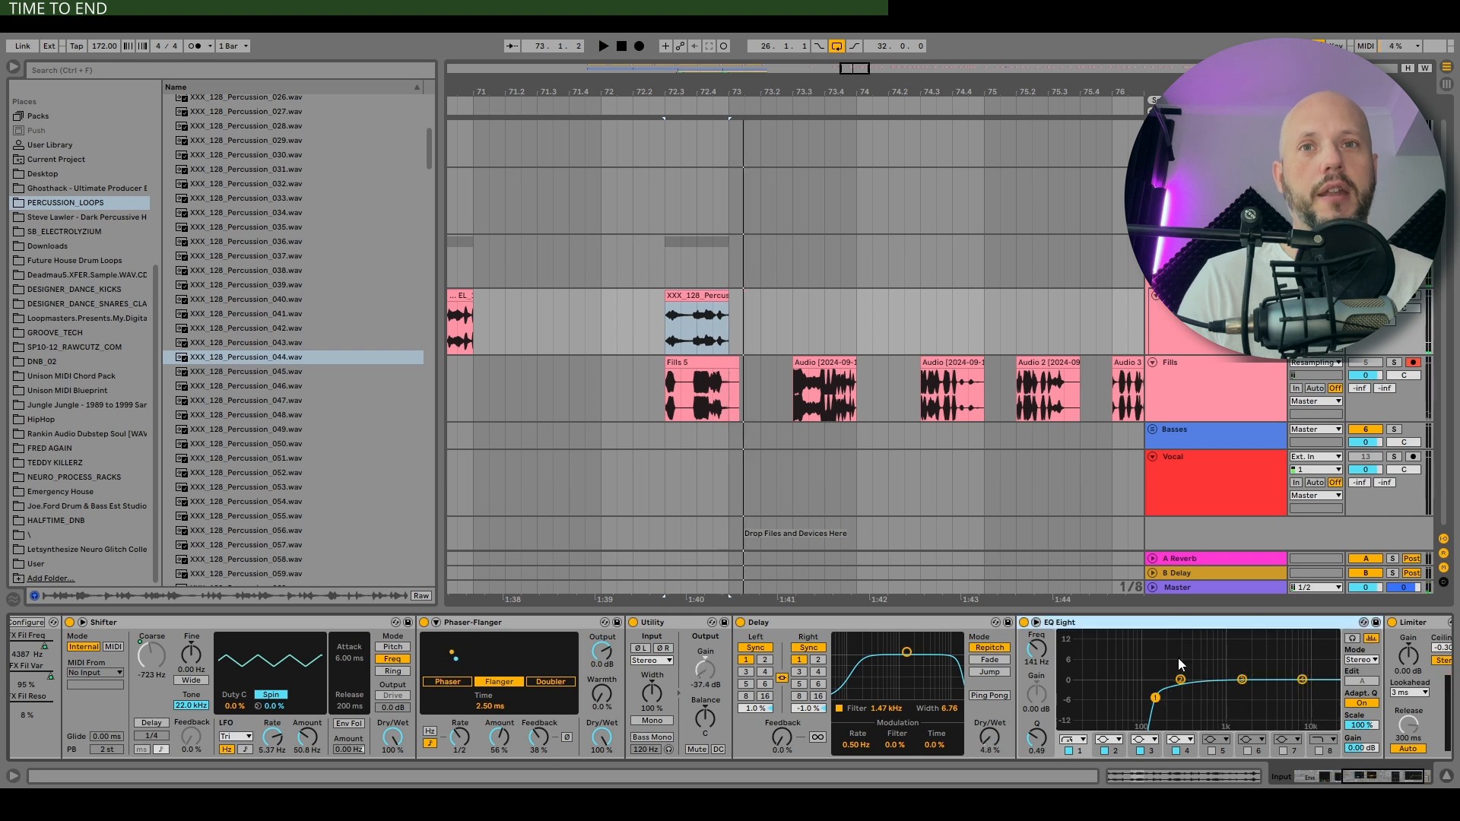
click(1394, 776)
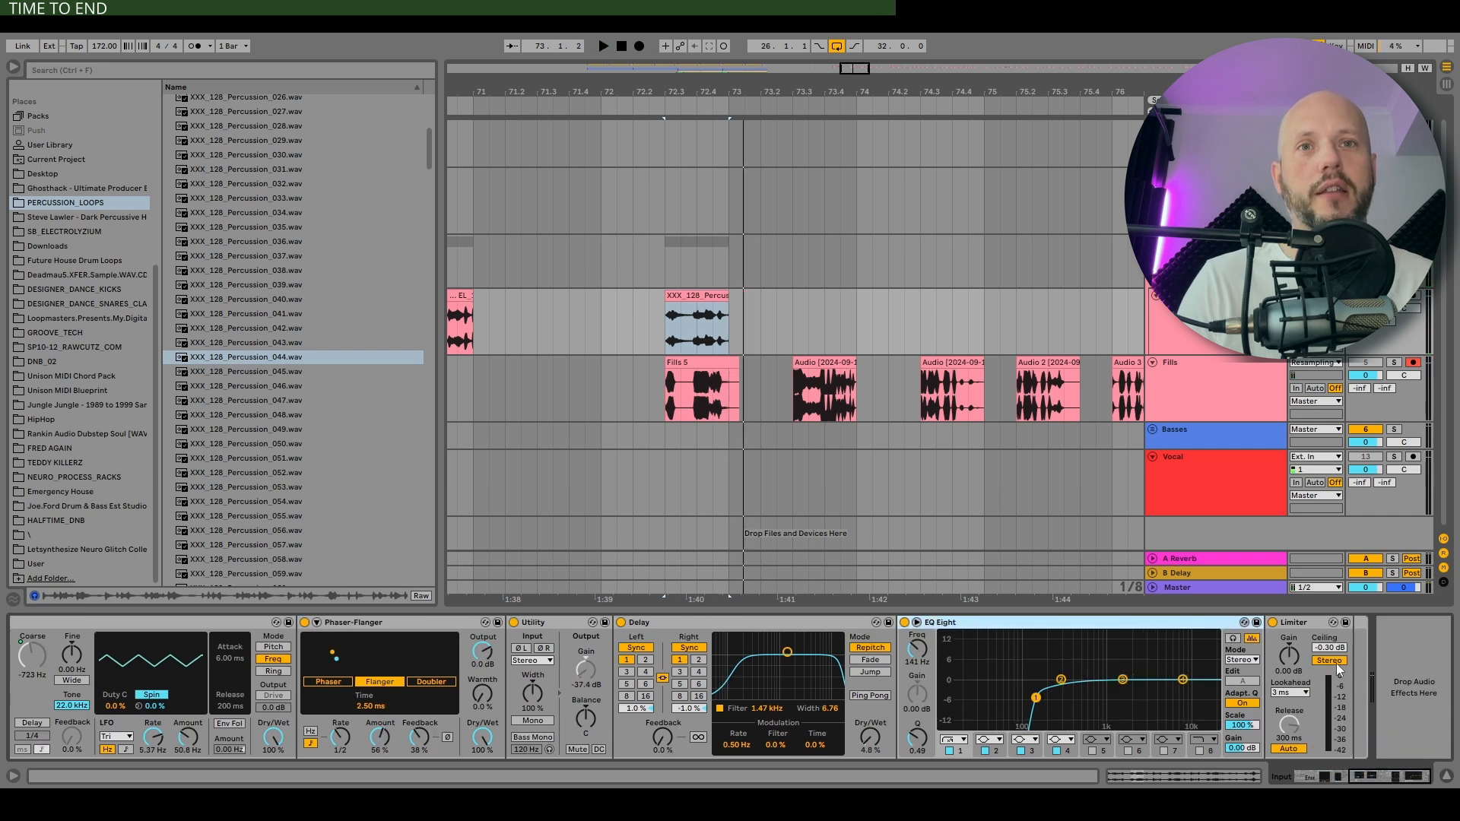
drag(1373, 776, 1311, 776)
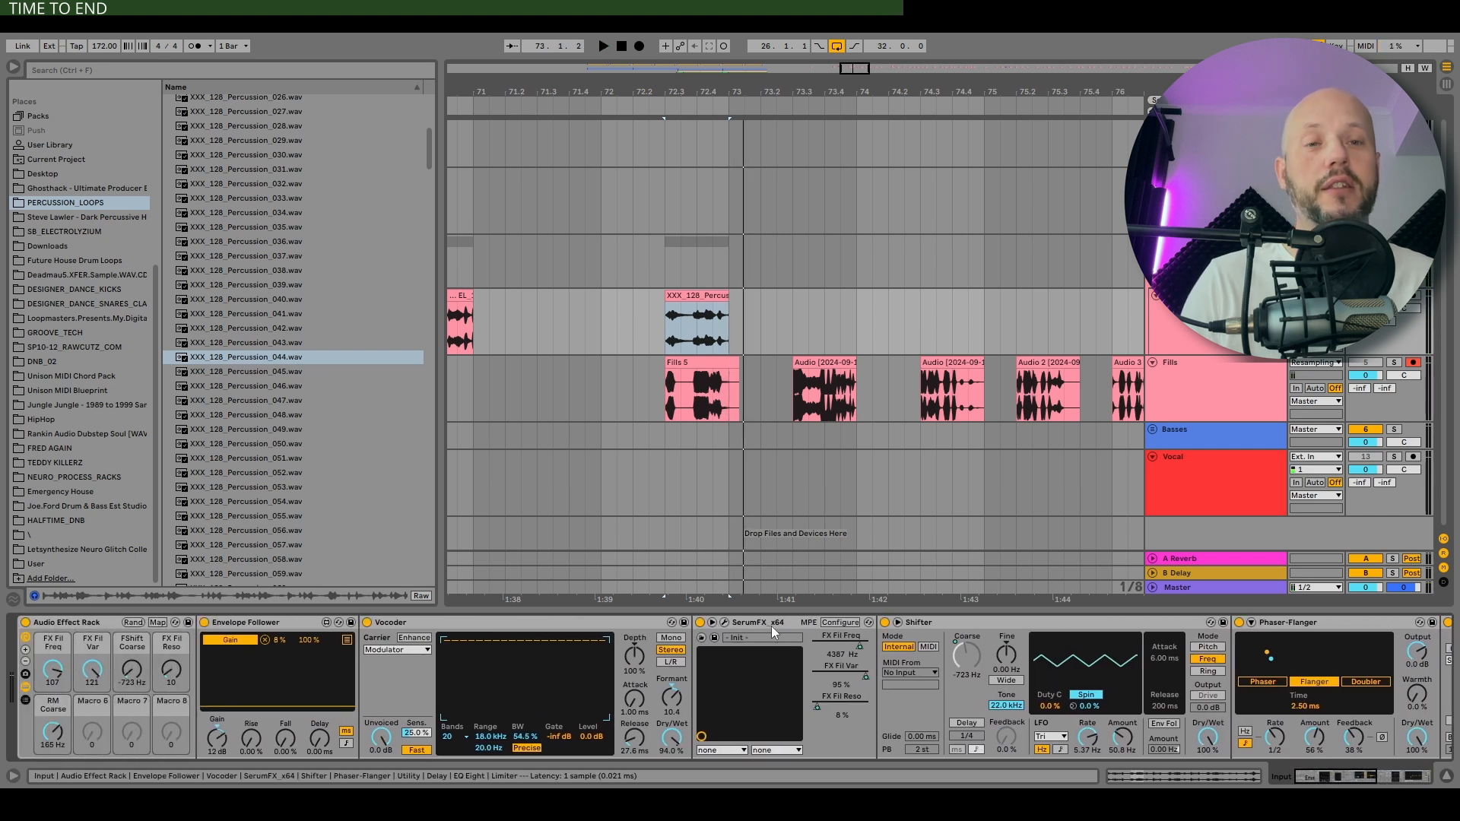
Play the clip while bypassing and reactivating the Vocoder to compare the sound with and without it
click(430, 628)
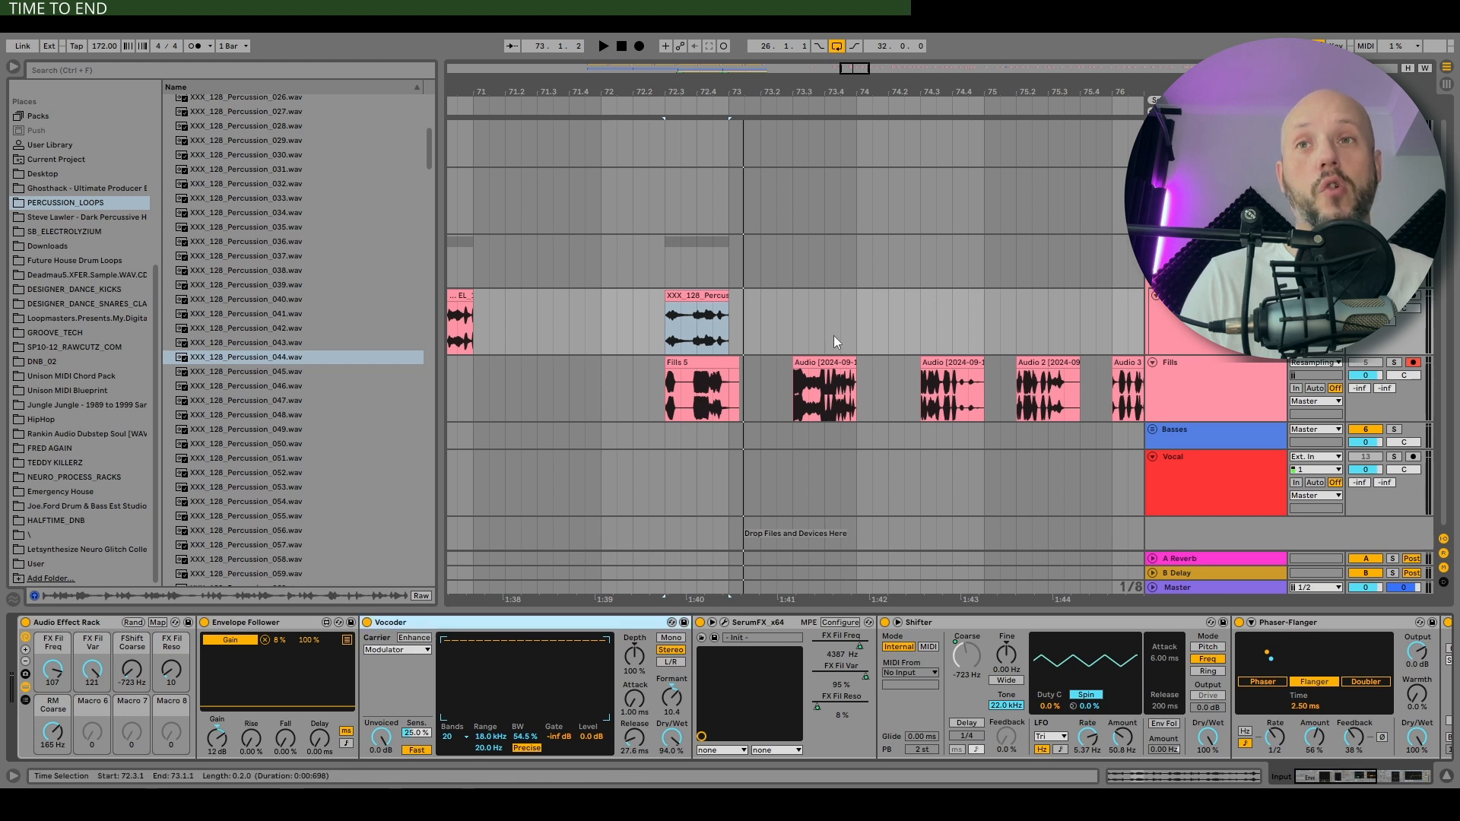
key(space)
click(368, 623)
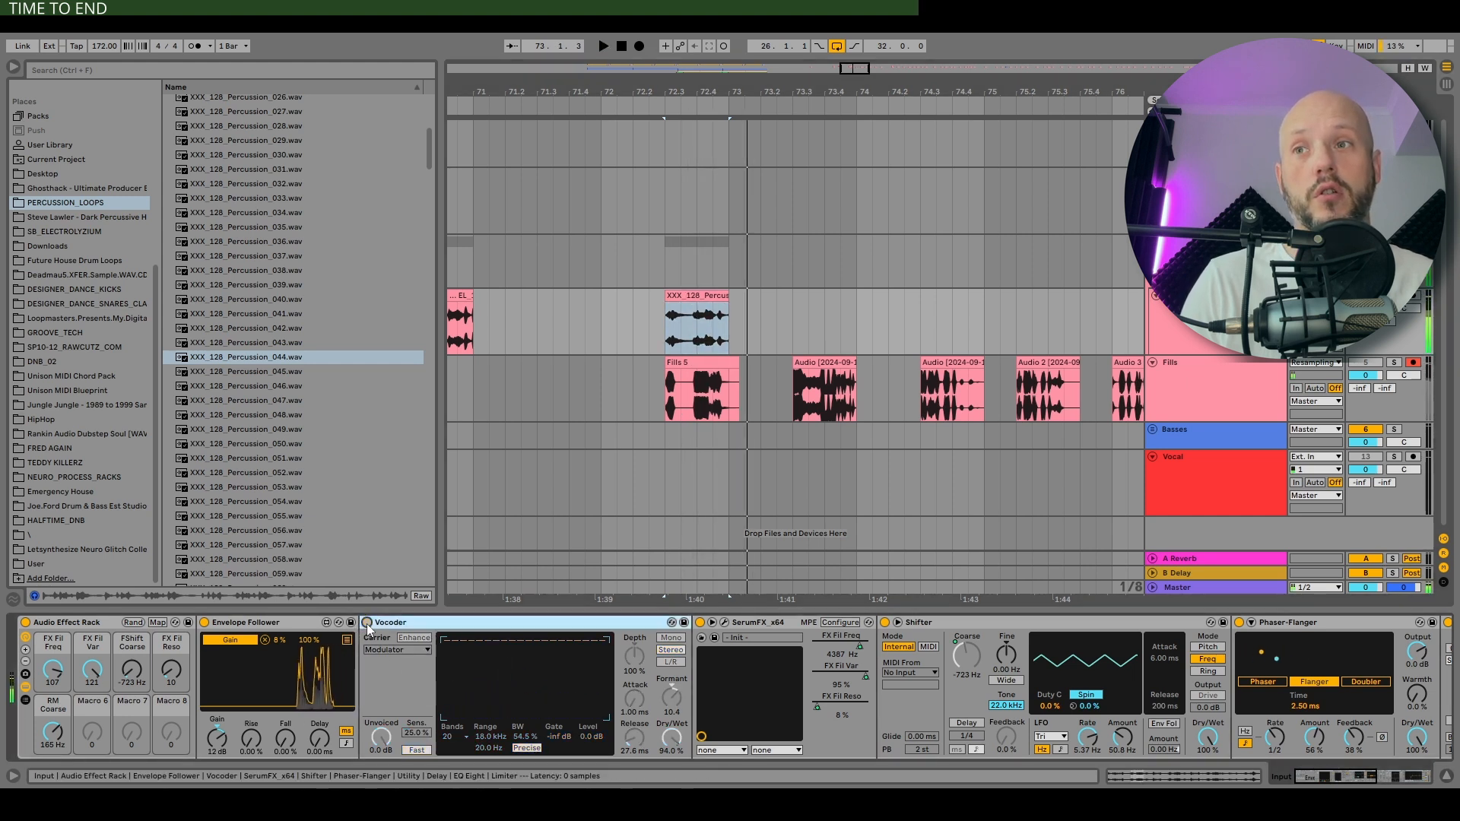
click(367, 623)
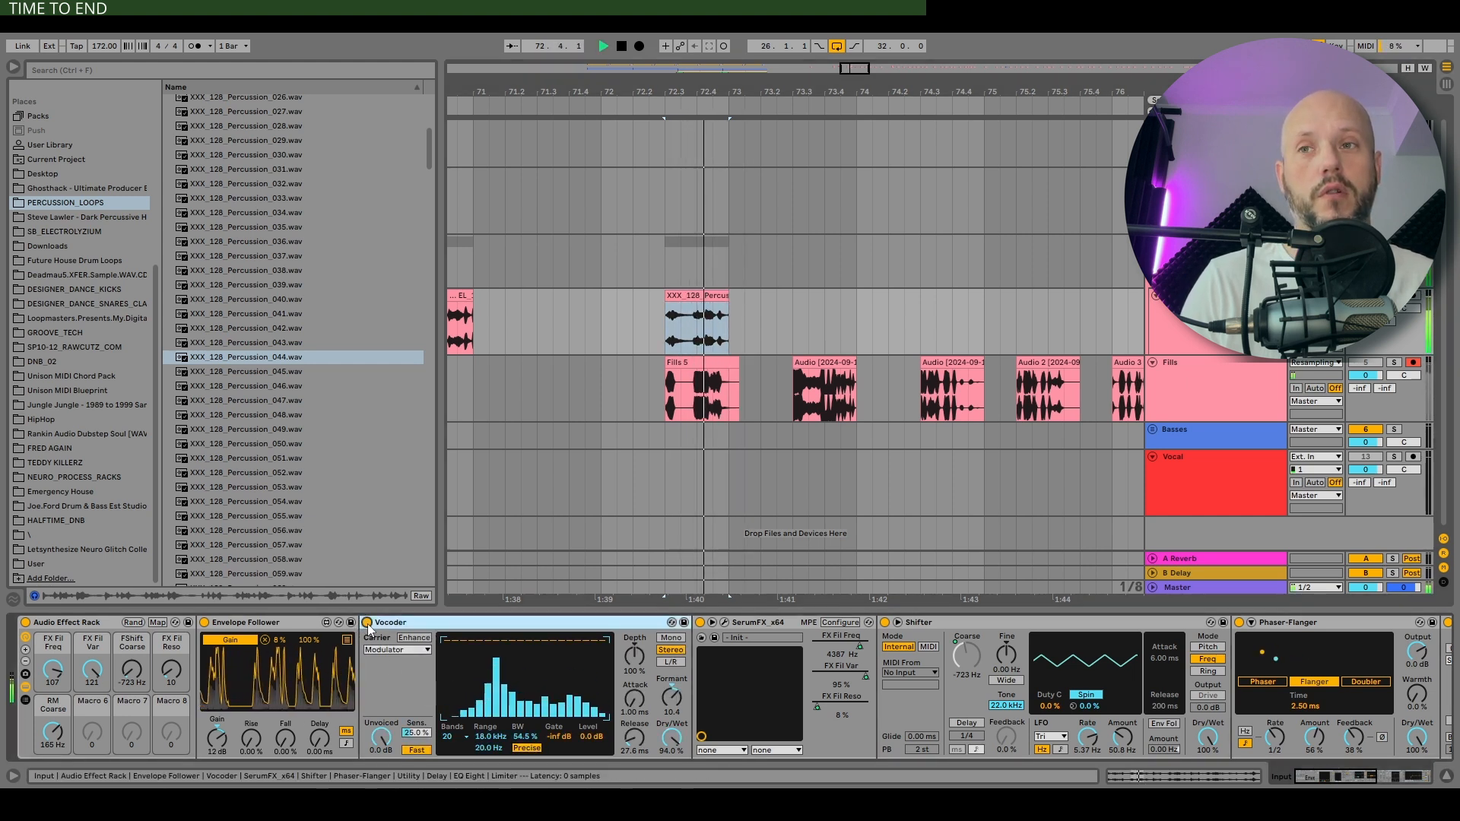
click(367, 623)
key(space)
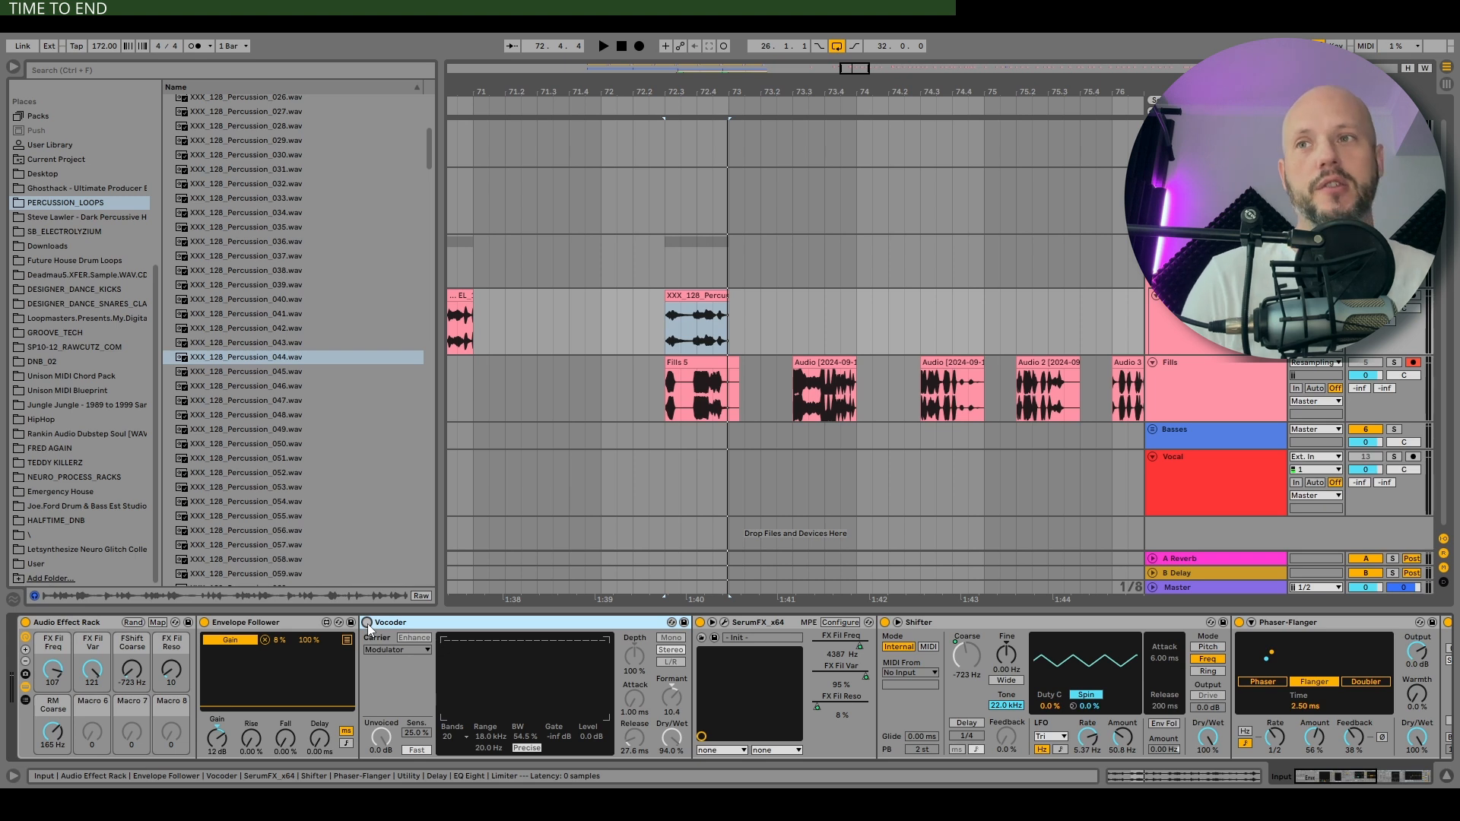
Examine the Vocoder's carrier options, keep Modulator, and play the clip with the Vocoder active
click(415, 651)
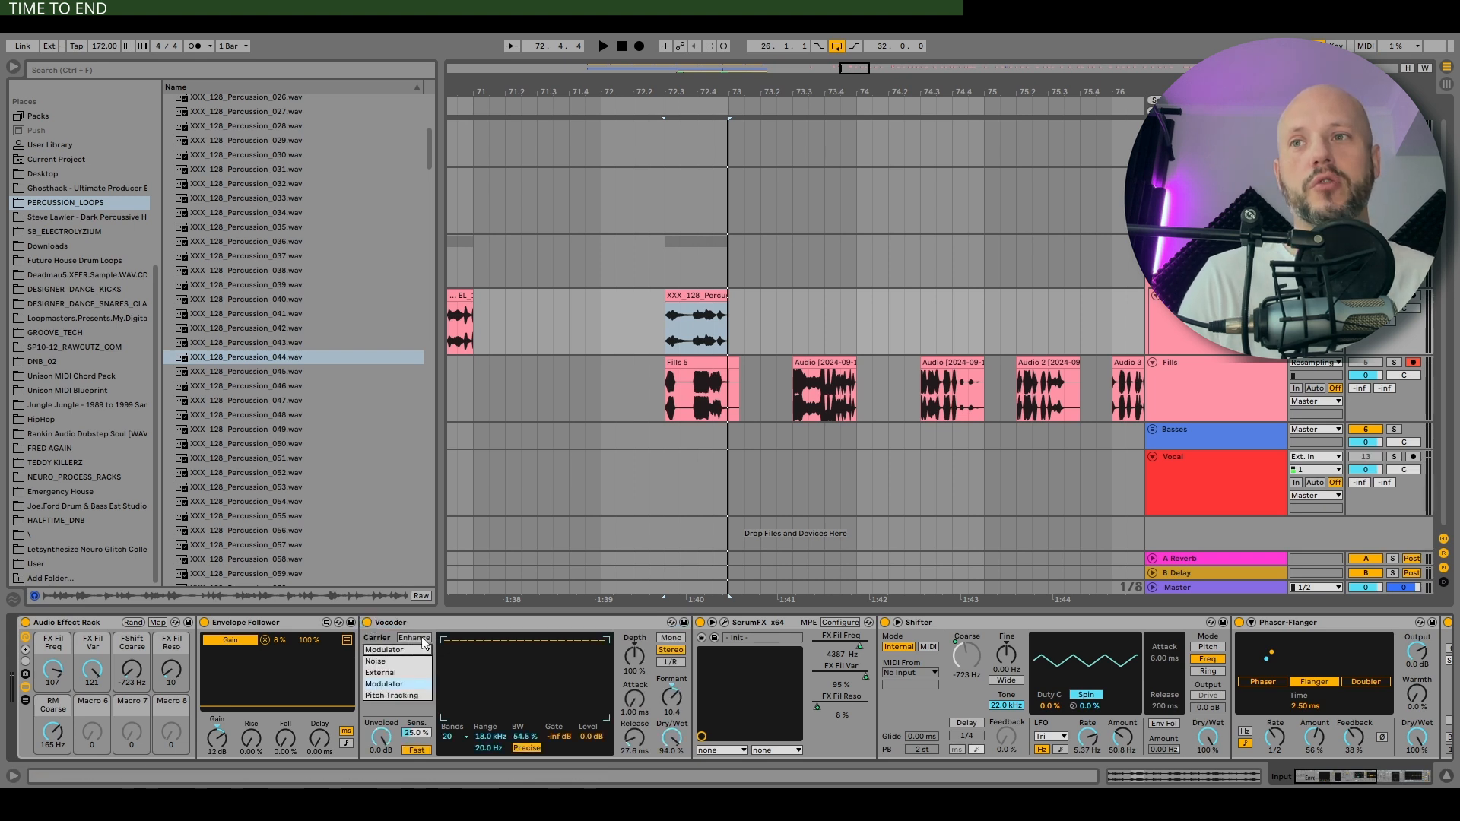
click(435, 620)
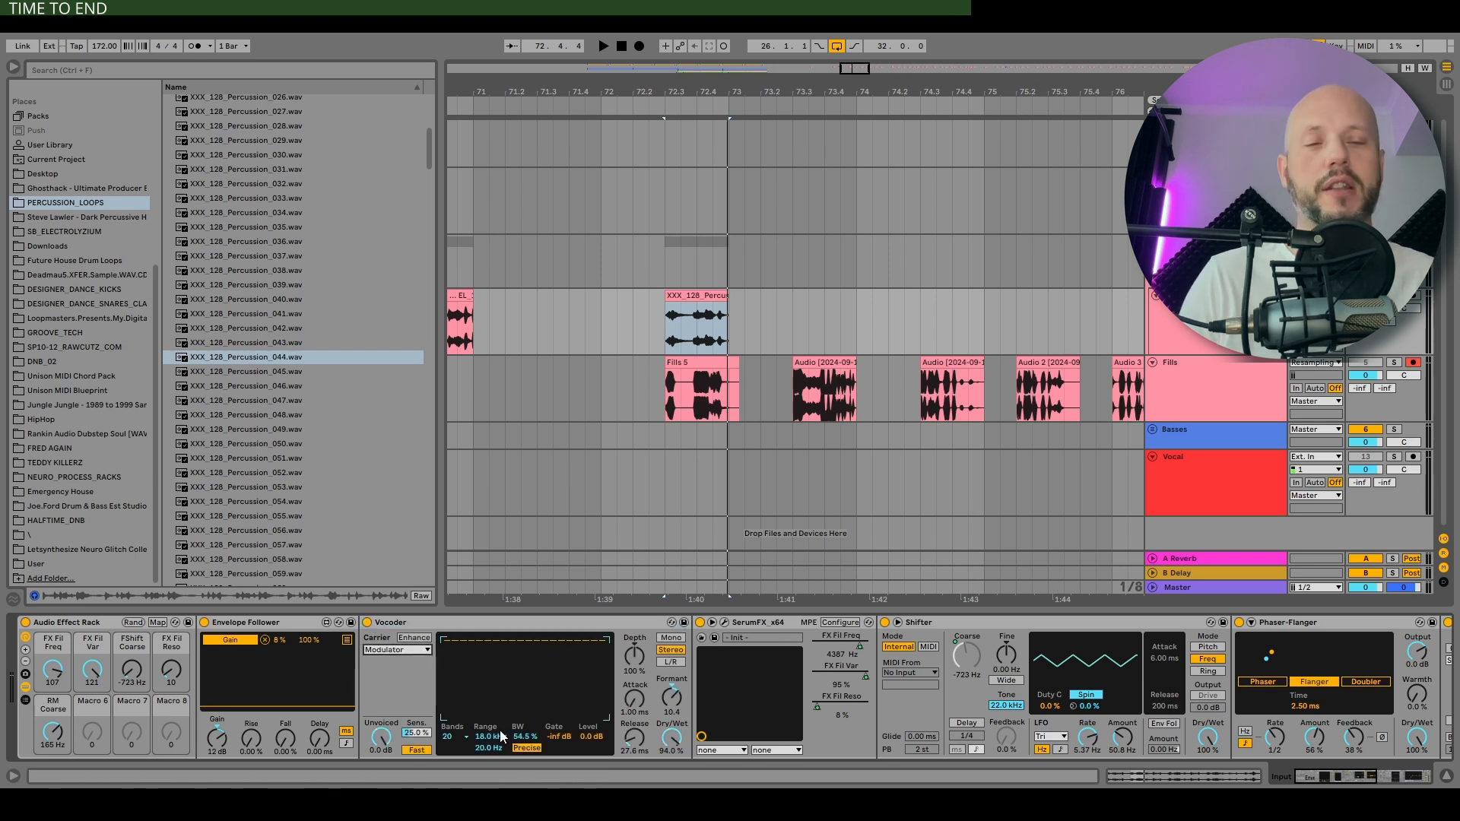
key(space)
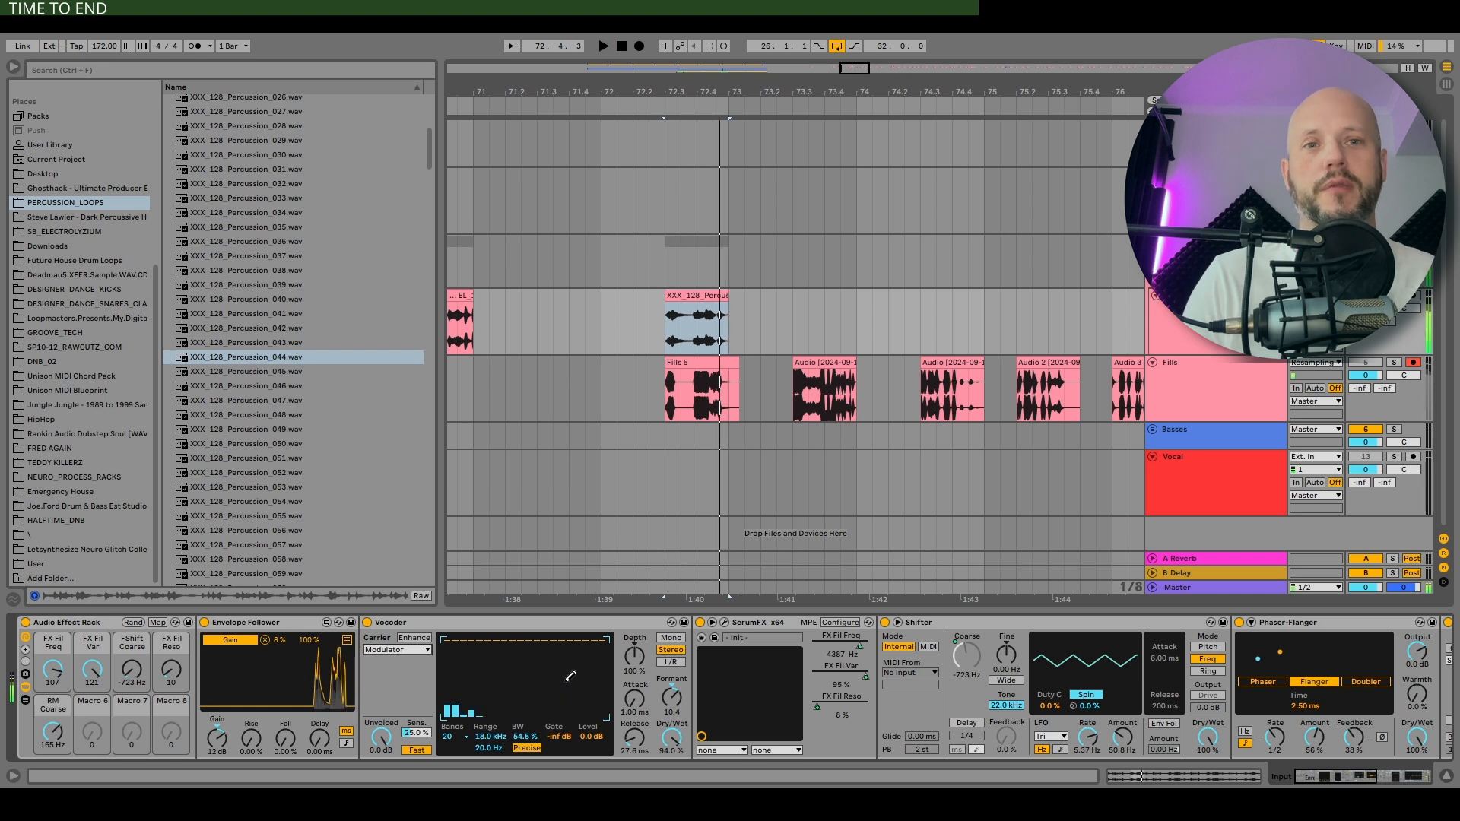
Compare the playing clip with SerumFX_x64 bypassed and active, and open the plug-in's window
click(751, 623)
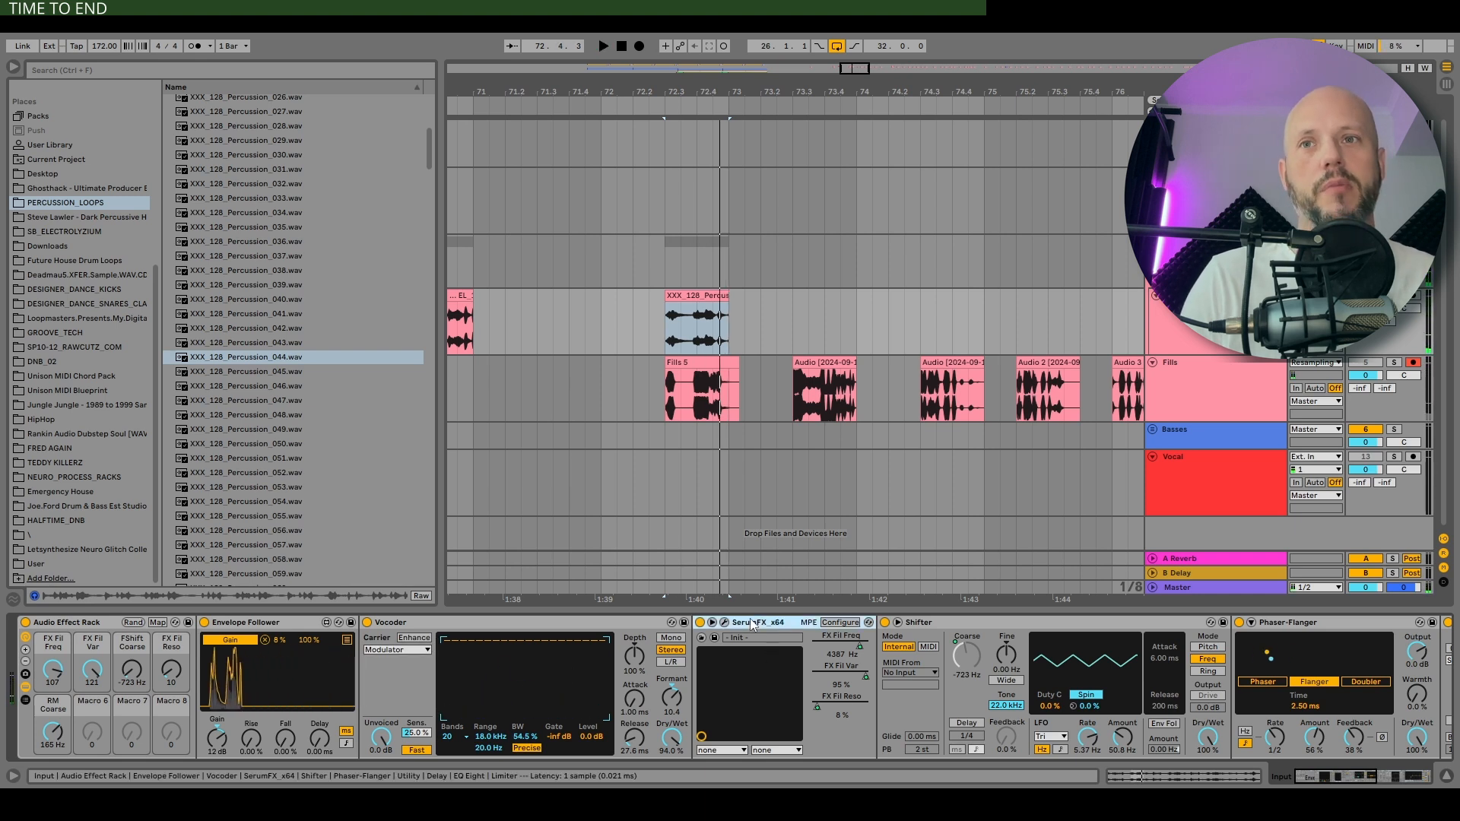
key(space)
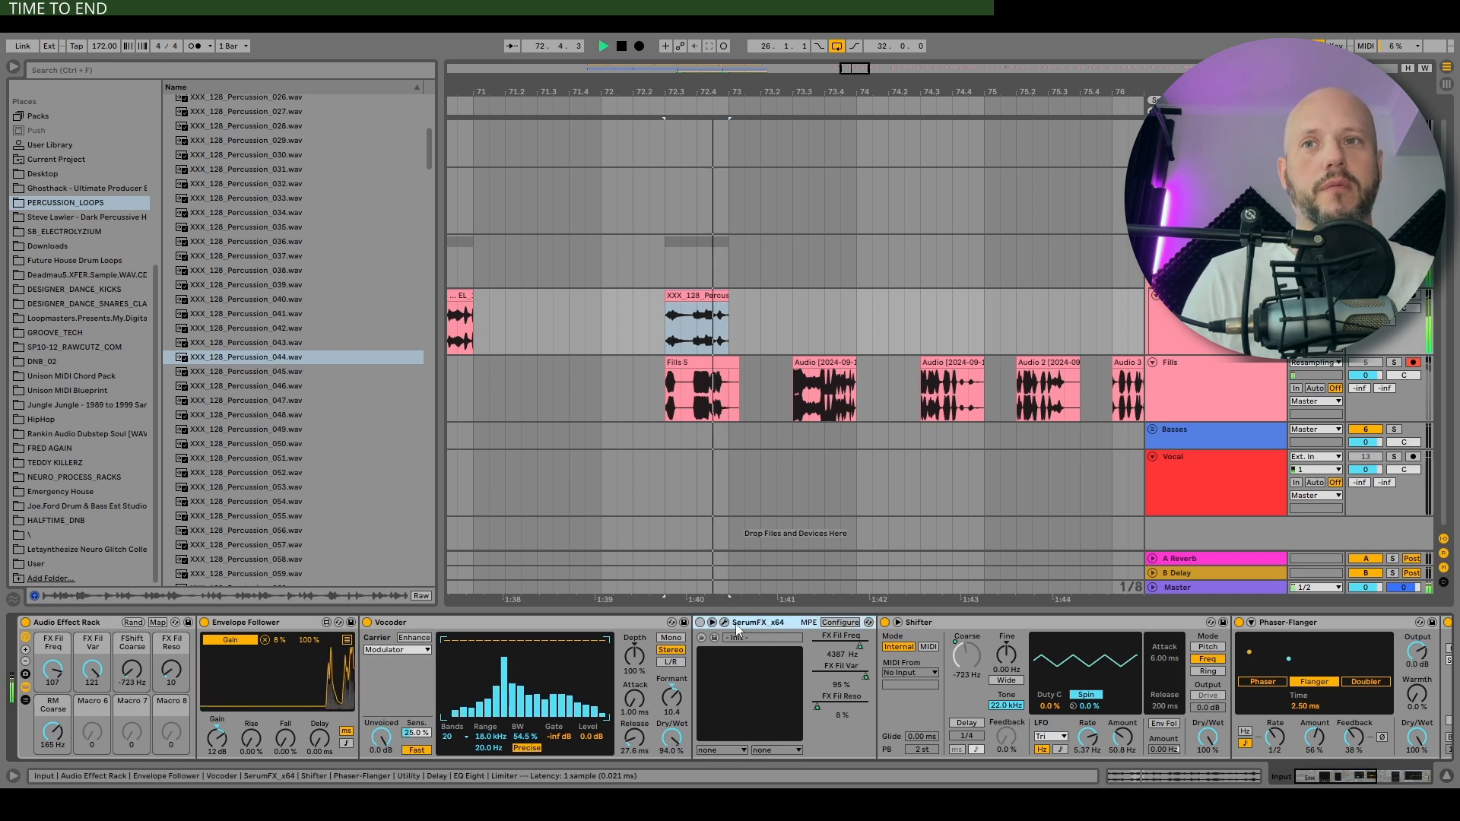
click(700, 622)
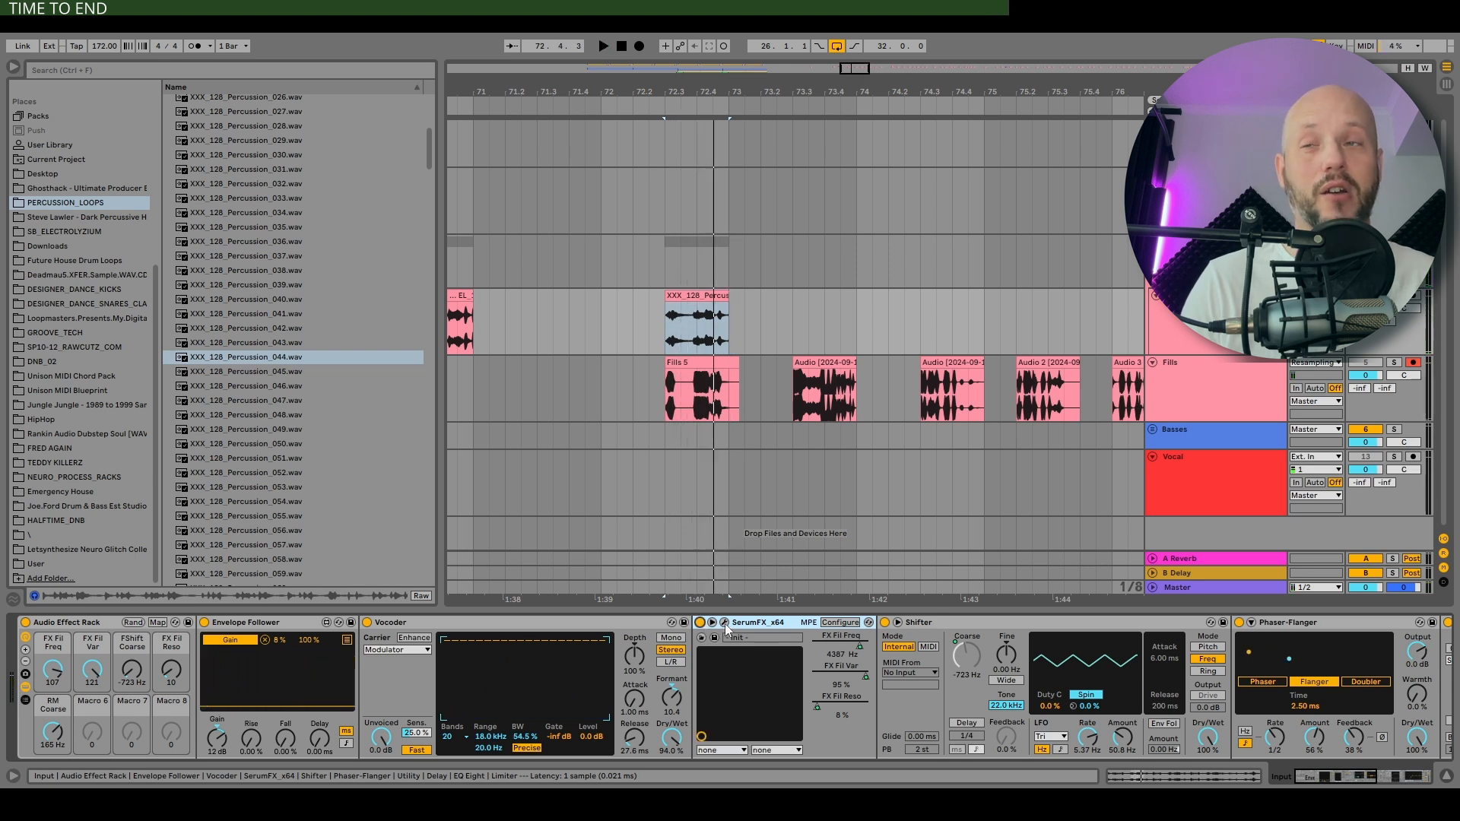
click(724, 623)
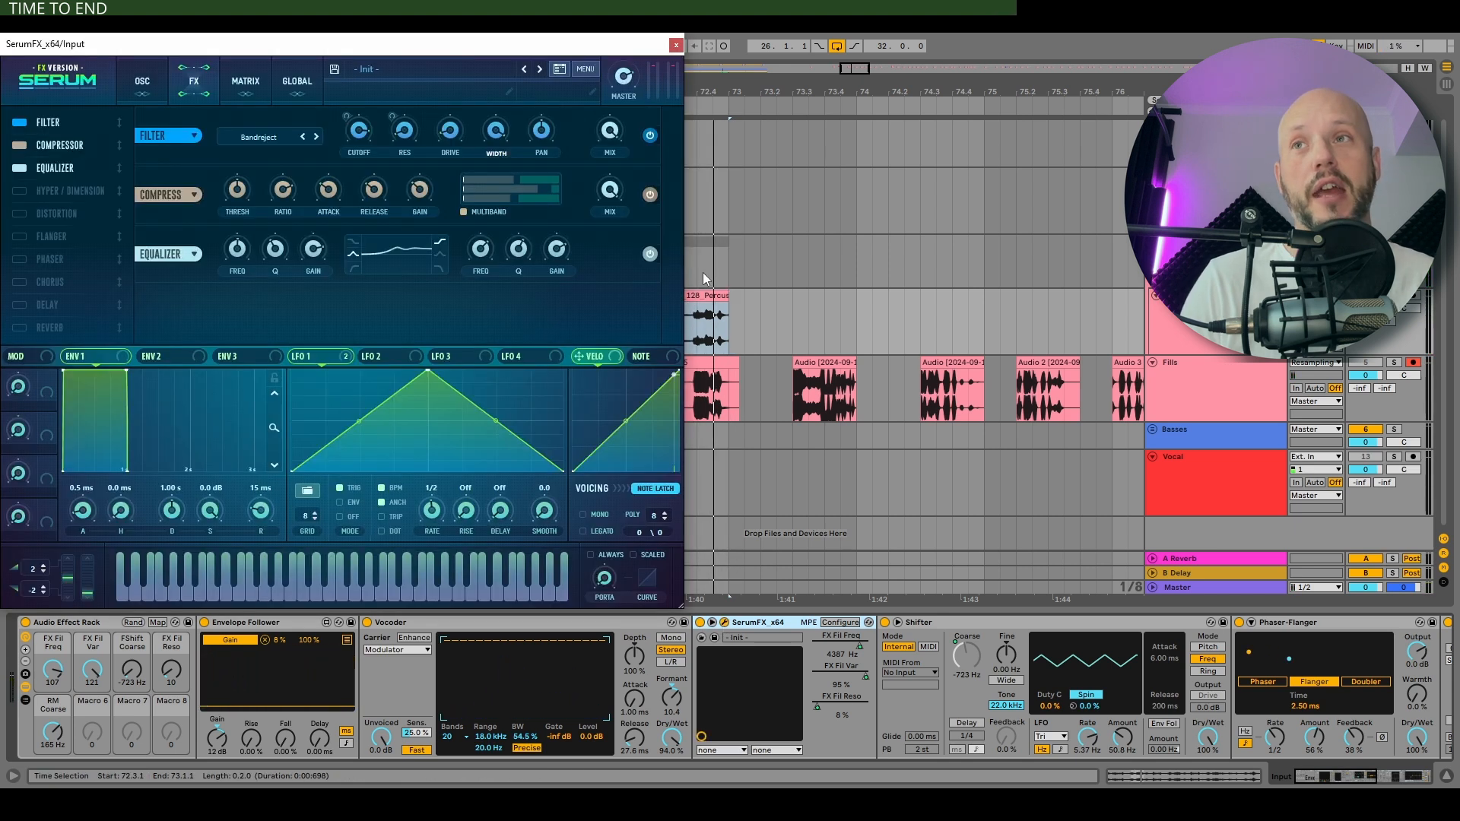
Move the SerumFX_x64 window clear of the device chain and randomize the Audio Effect Rack's macros four times during playback
drag(288, 43, 595, 80)
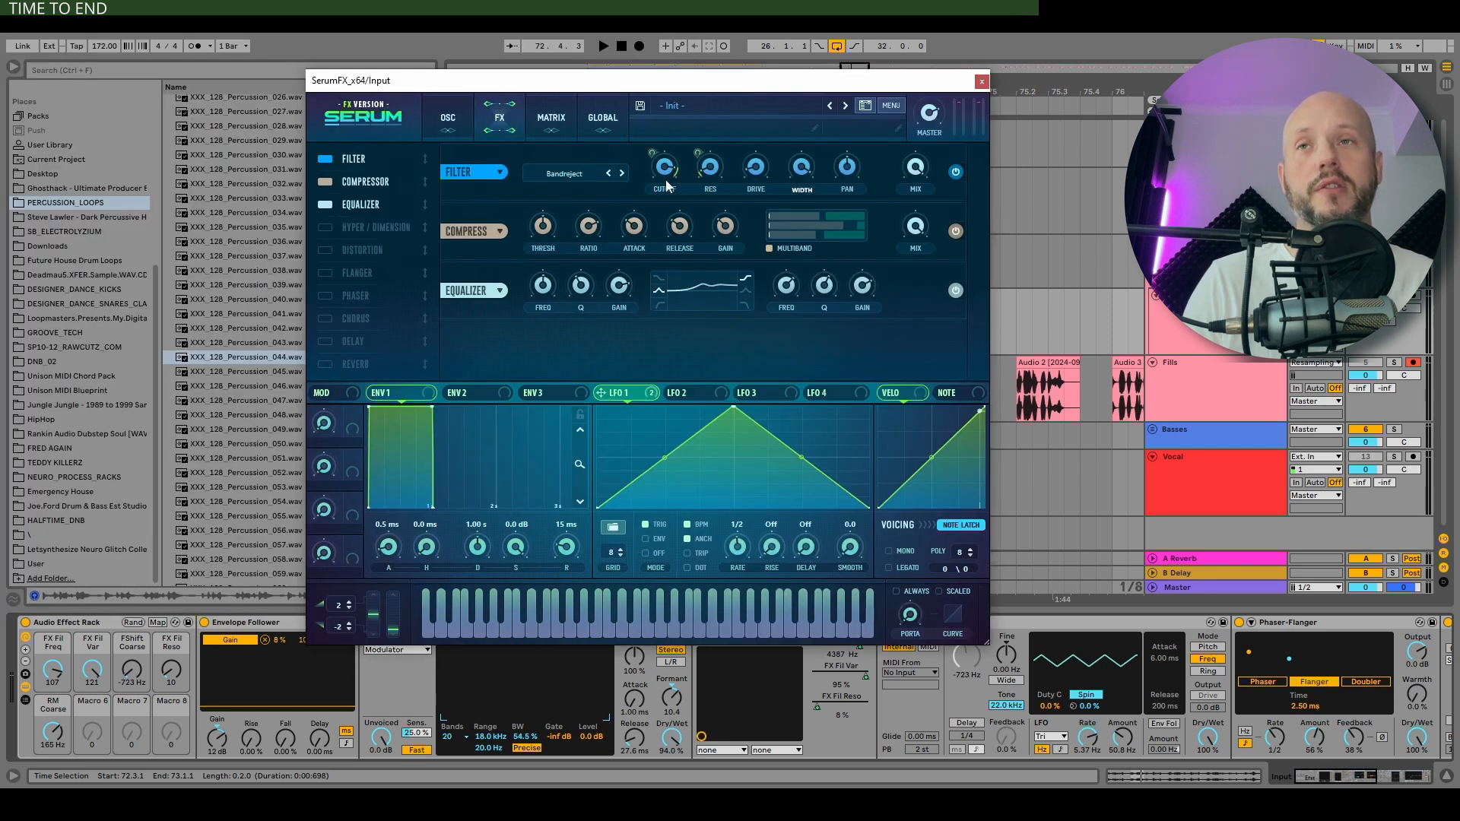
drag(675, 82, 865, 23)
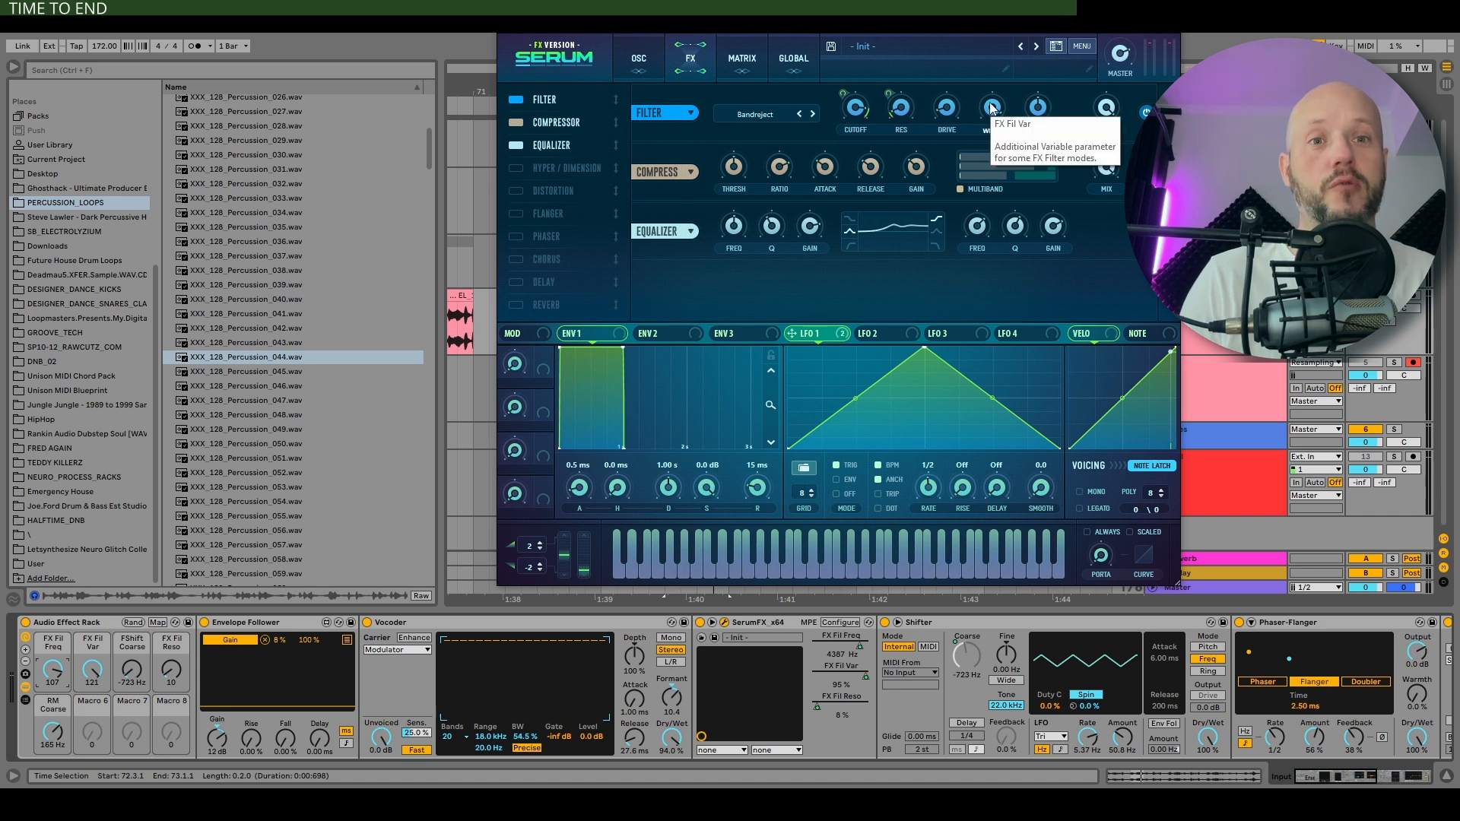
click(139, 623)
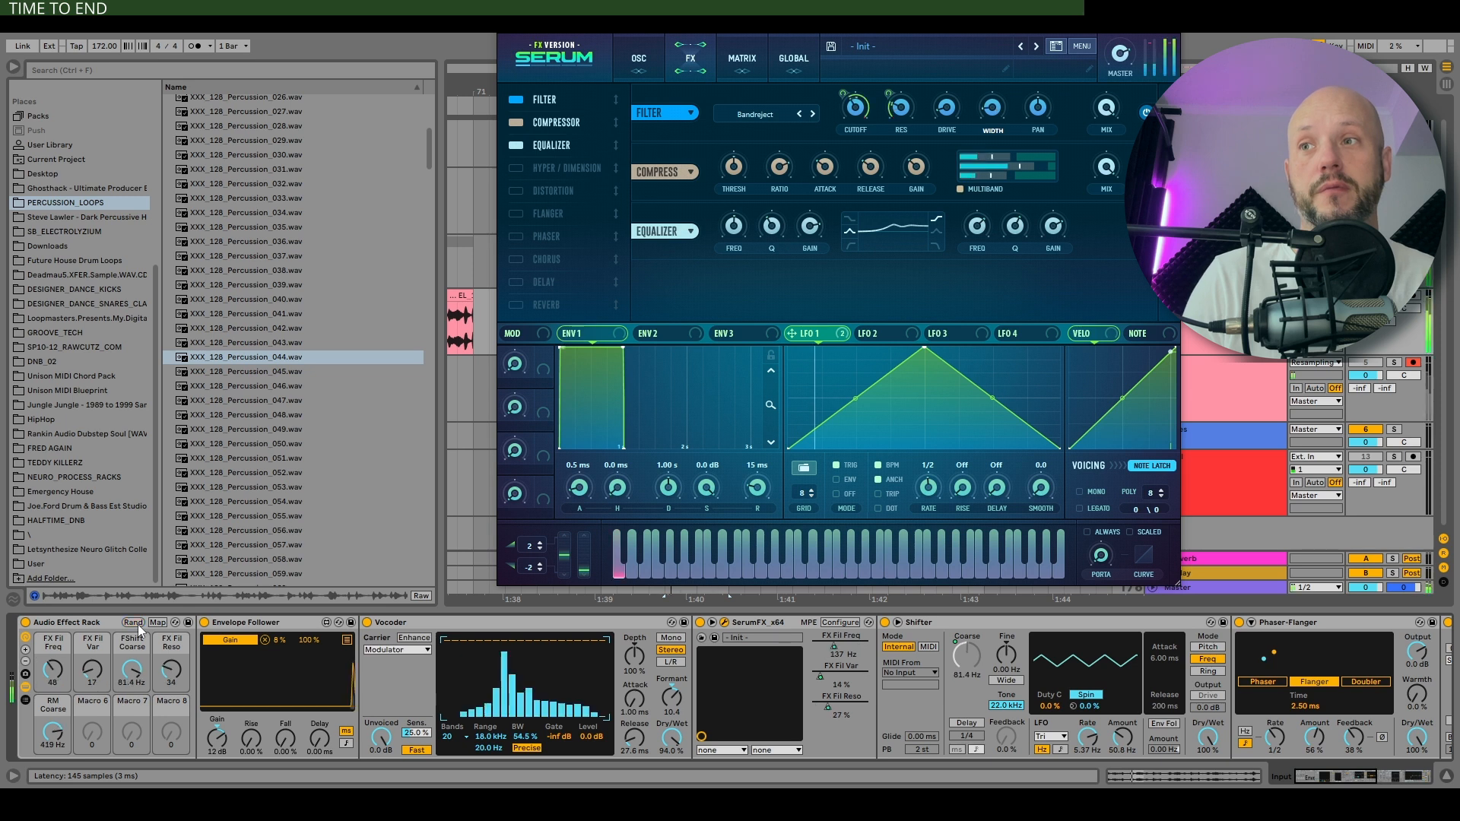
click(133, 624)
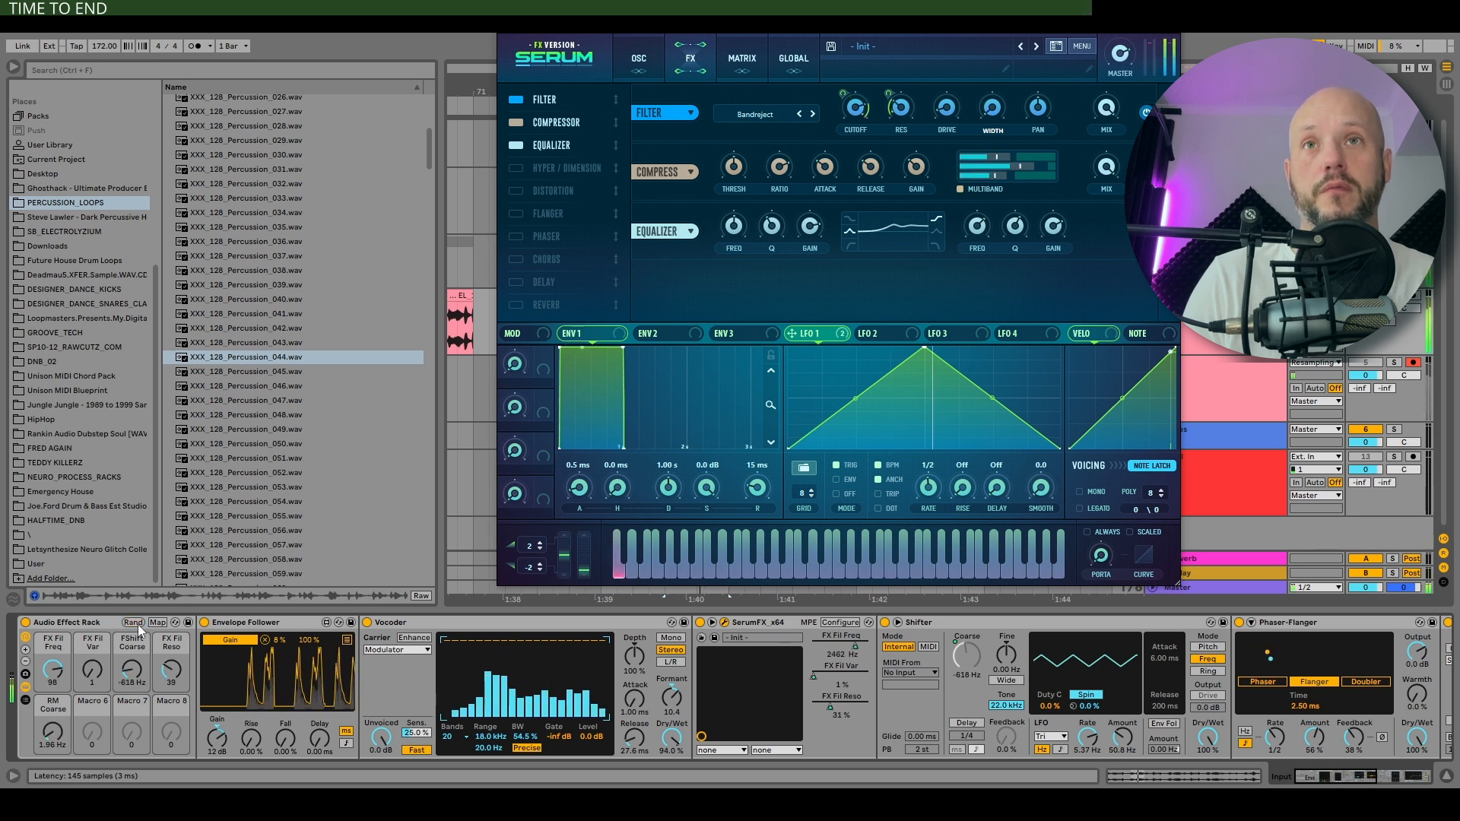
click(133, 623)
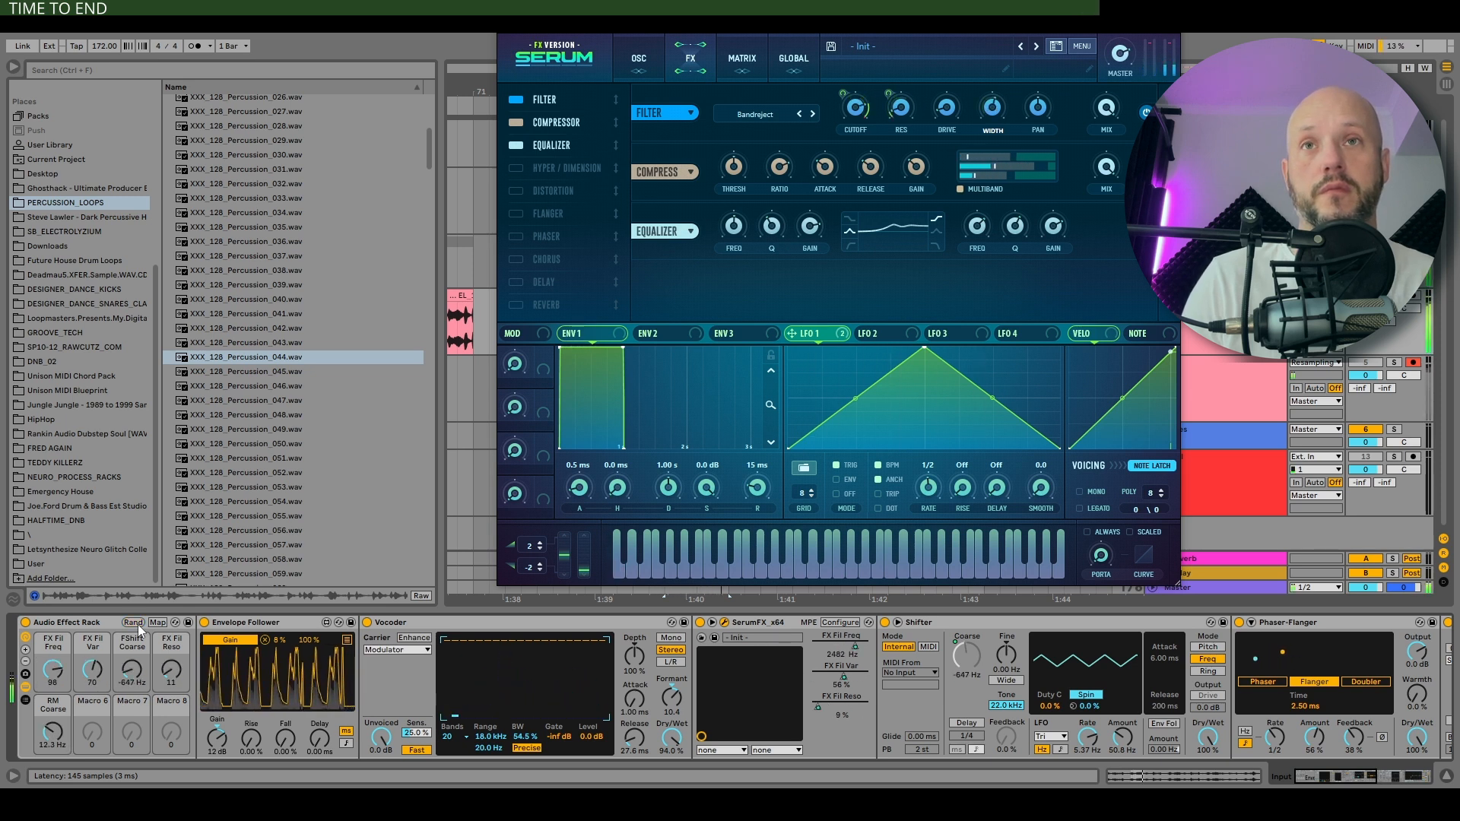
click(137, 624)
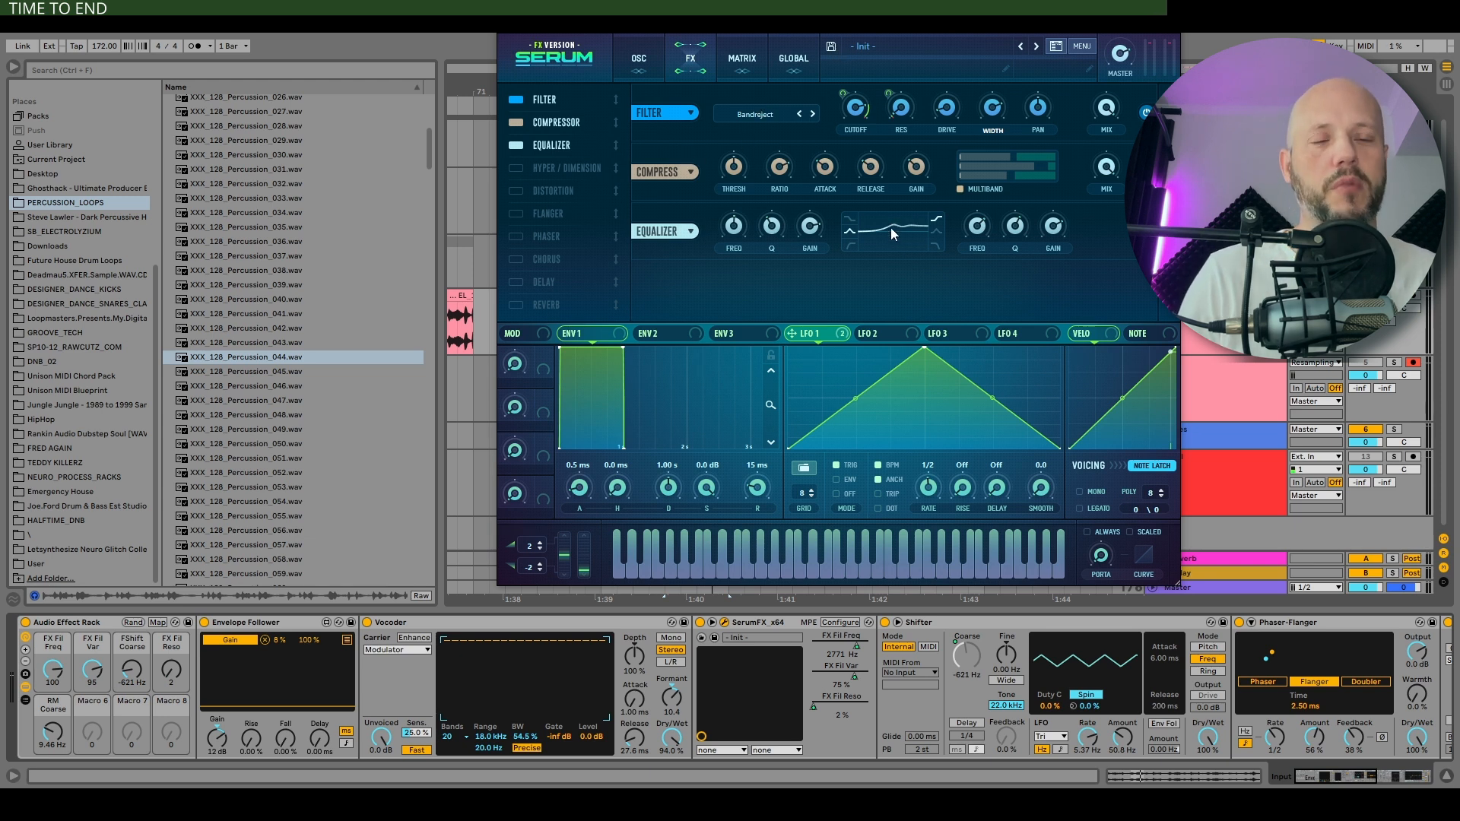
Close the SerumFX_x64 window and fold the Audio Effect Rack
click(761, 628)
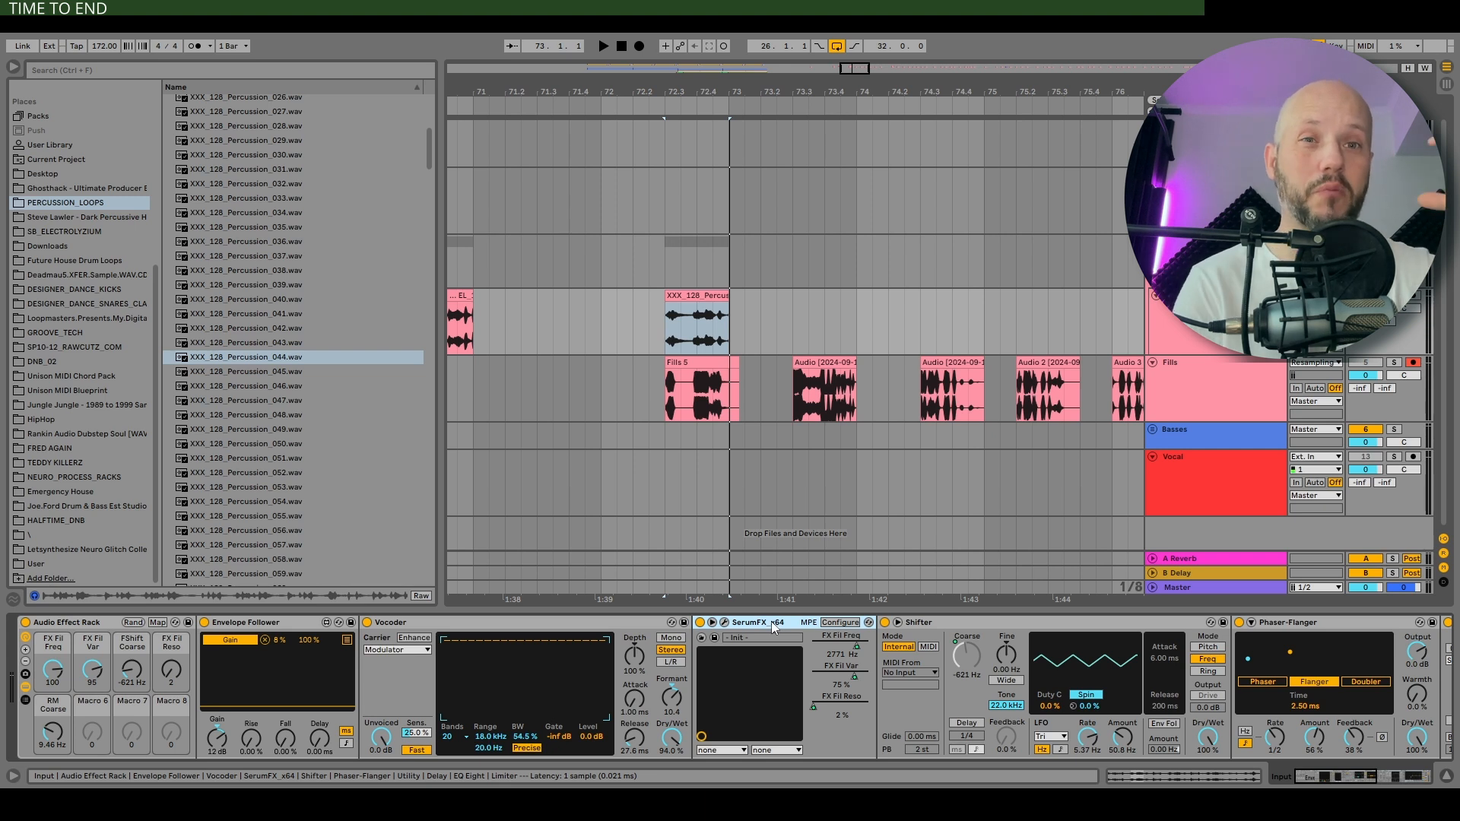
click(759, 378)
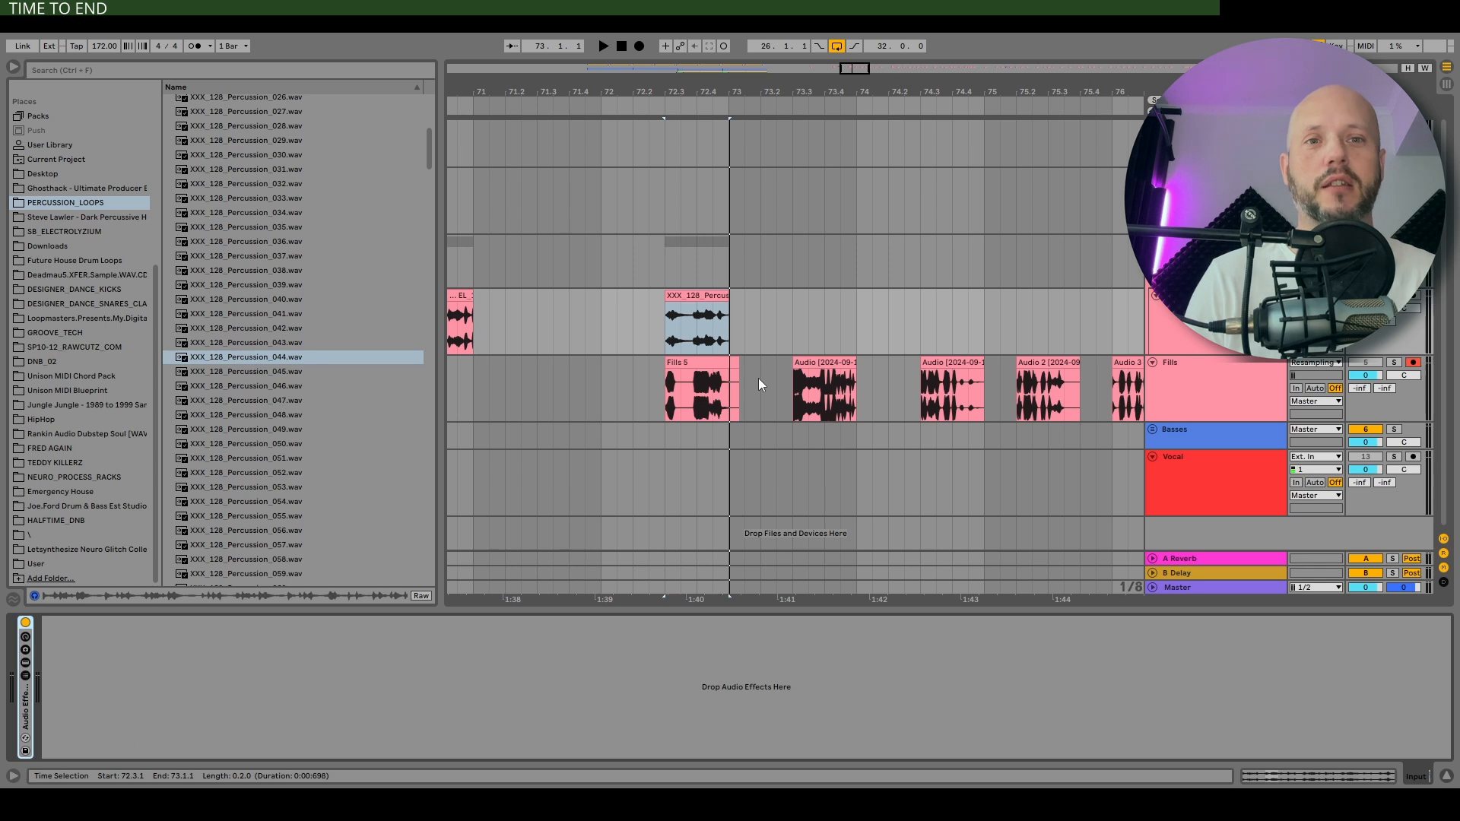
Browse the Fills folder on the Desktop and audition samples from Fill_20.wav through Fill_32.wav
click(44, 174)
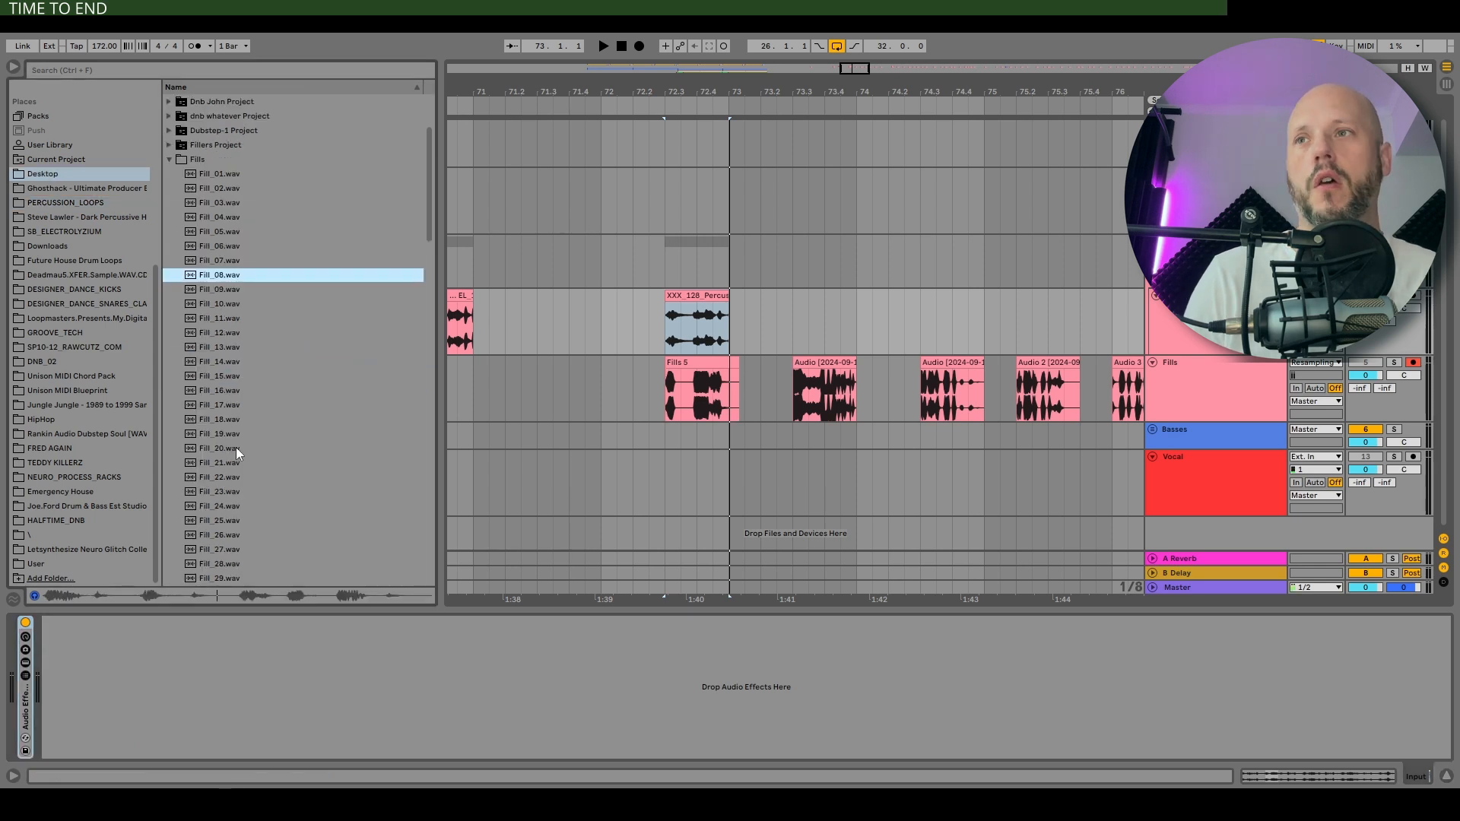
click(222, 447)
scroll(222, 446, down, 3)
key(space)
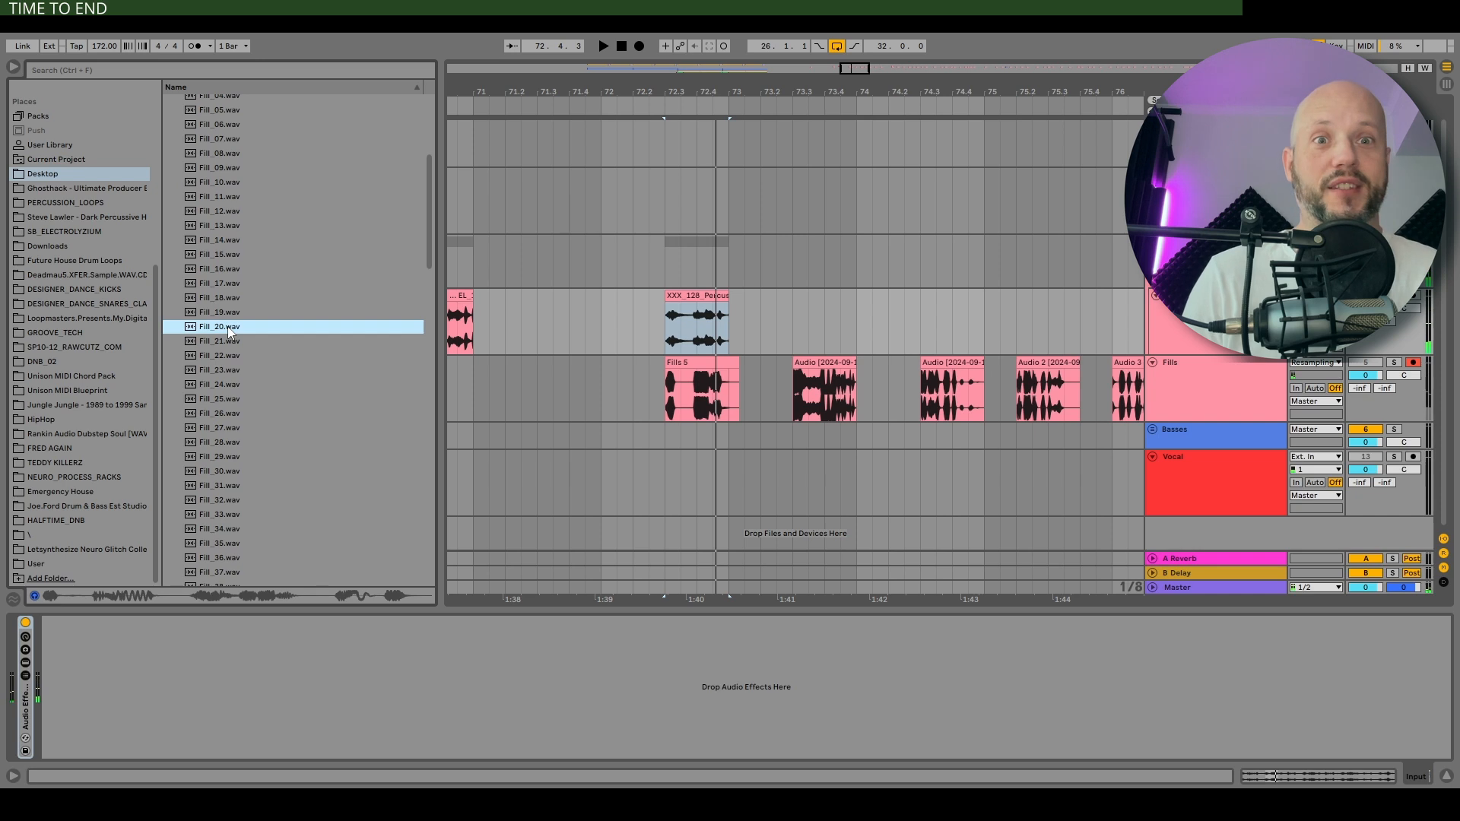
click(227, 340)
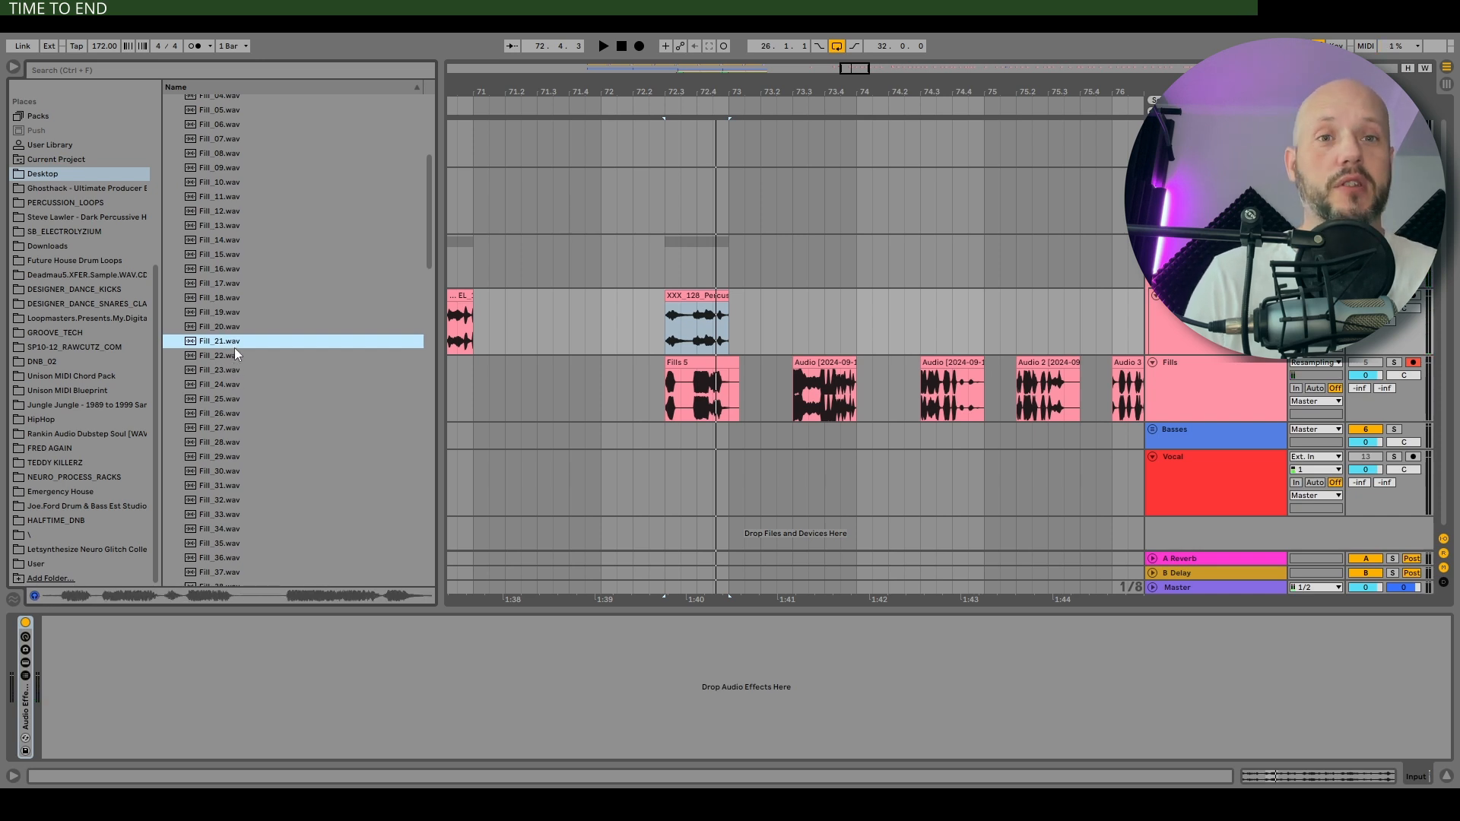
click(233, 357)
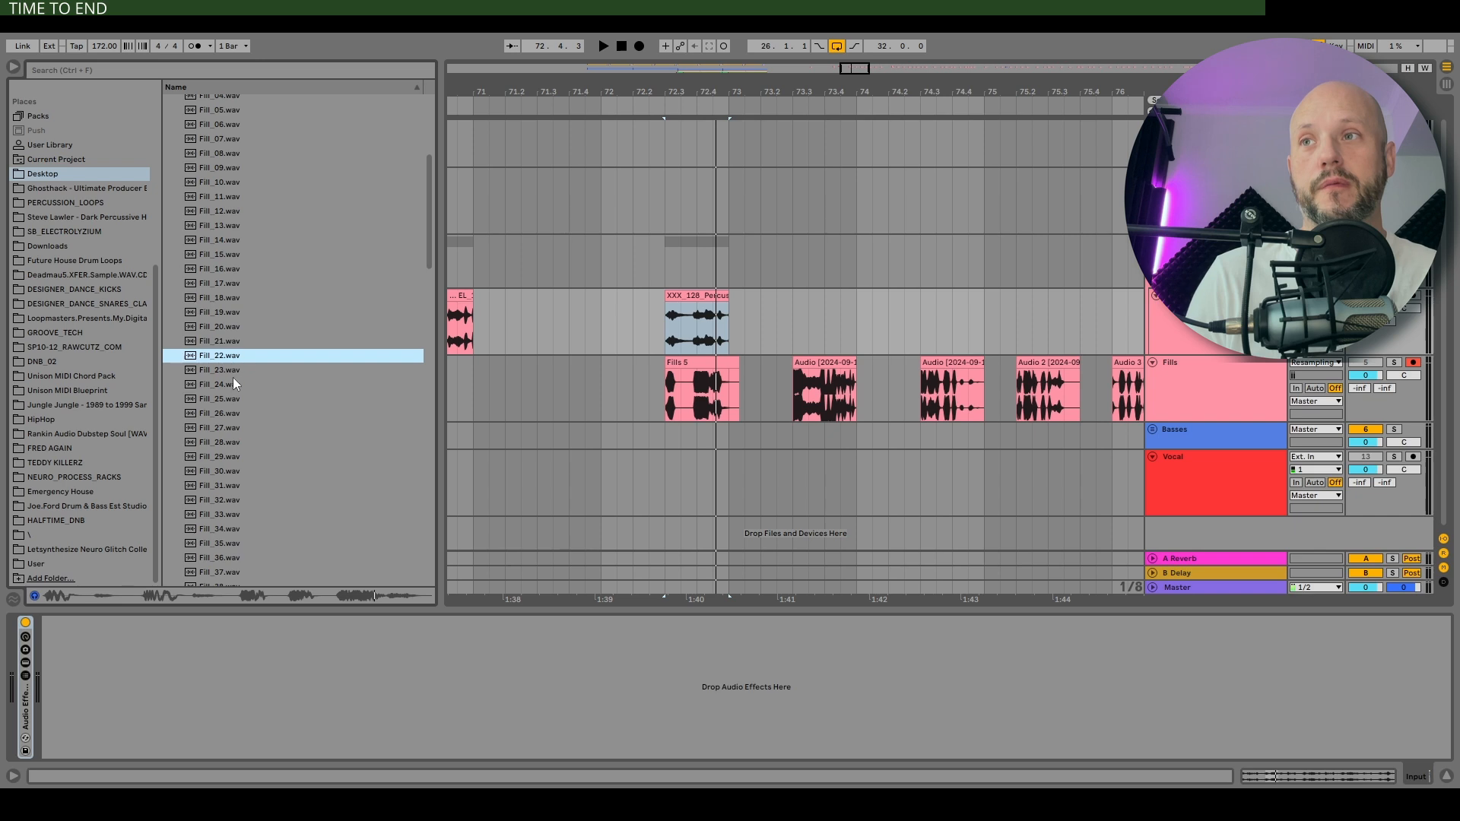
click(233, 384)
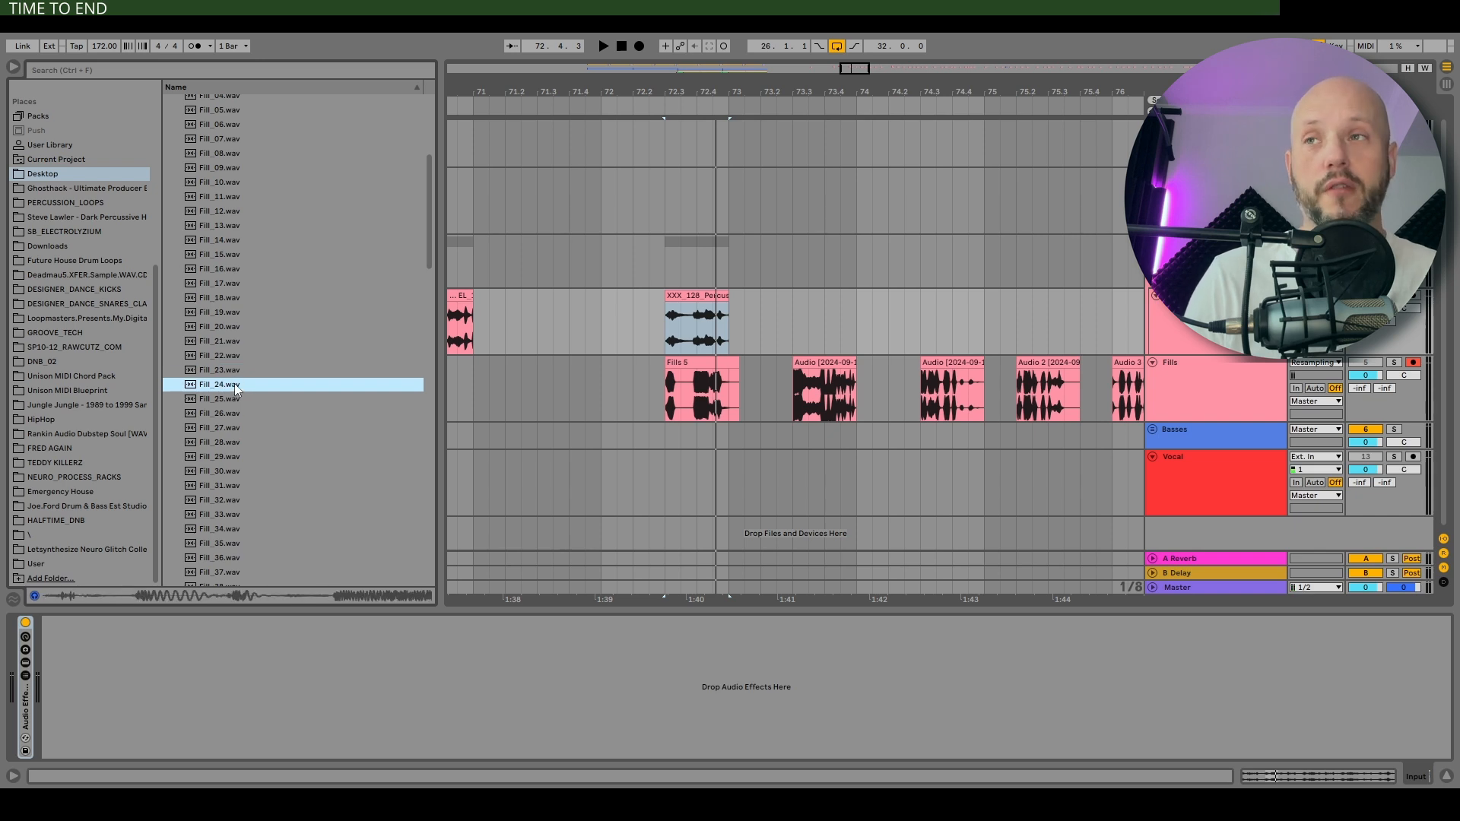
click(231, 398)
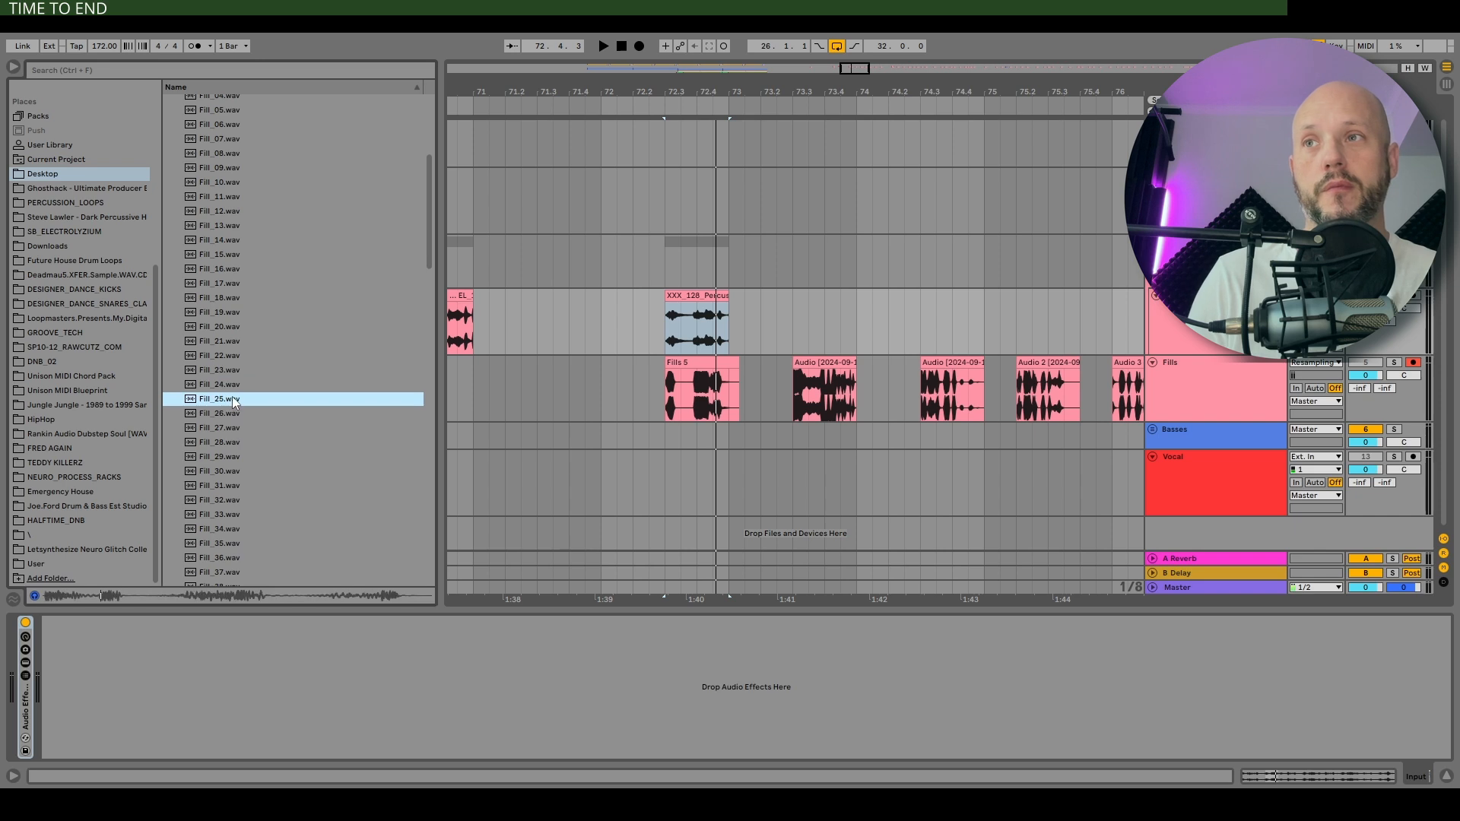
click(235, 414)
click(235, 428)
click(230, 441)
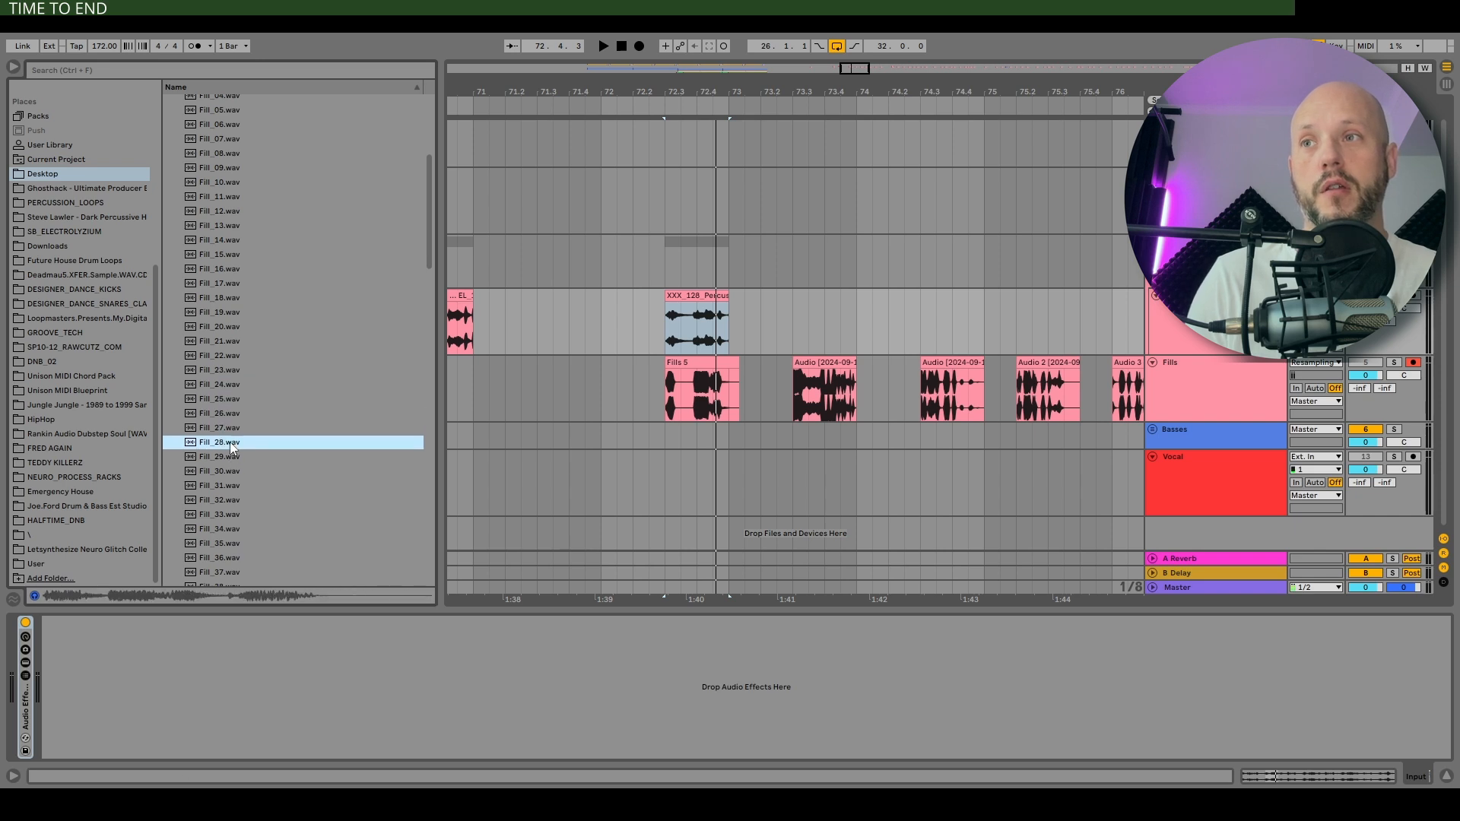
click(228, 485)
scroll(231, 482, down, 5)
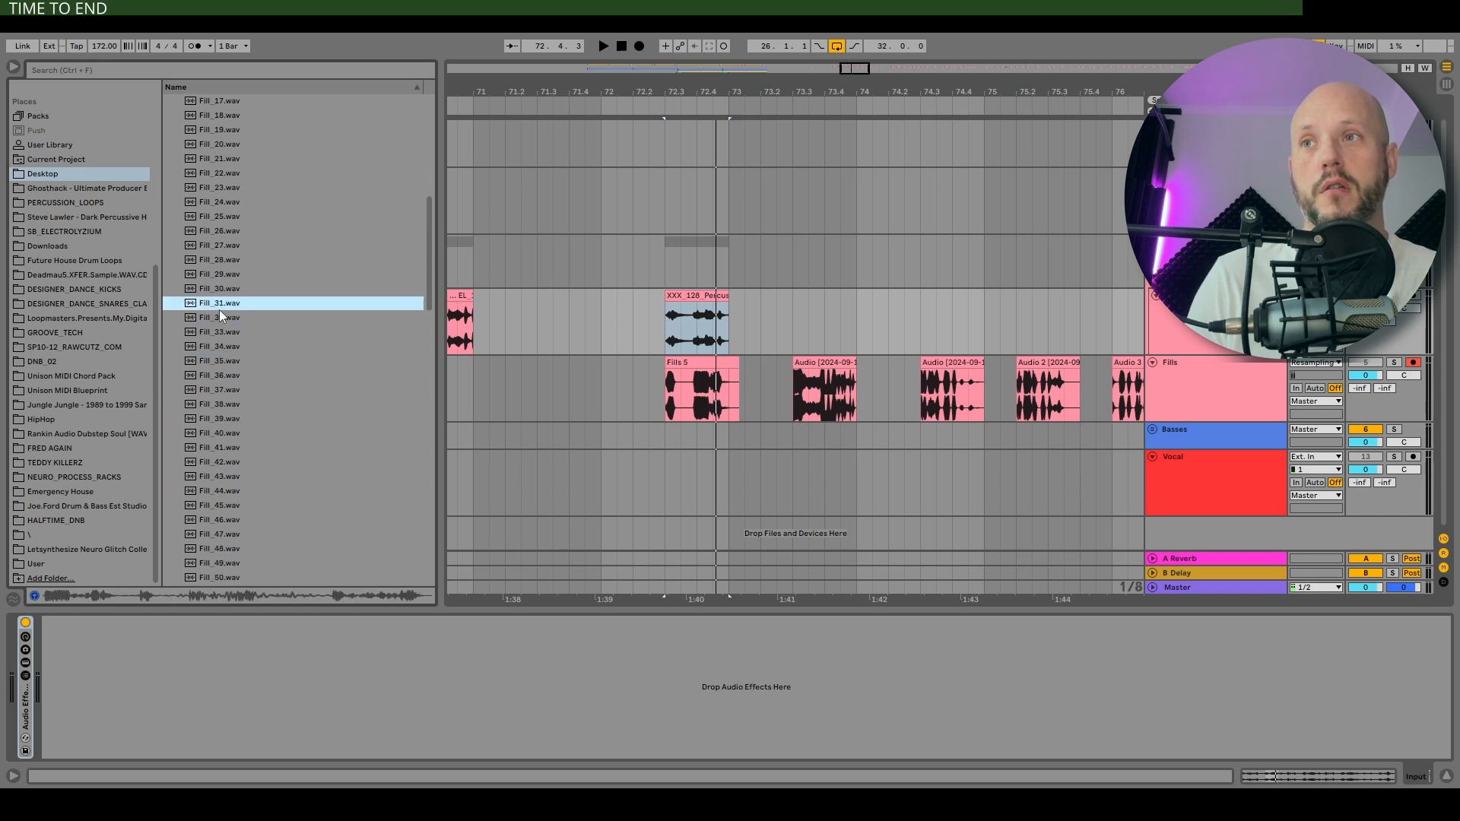
click(222, 318)
Place Fill_32.wav at bar 27 on the audio track below the drum pattern and show its clip details
drag(692, 92, 1118, 91)
drag(738, 89, 629, 228)
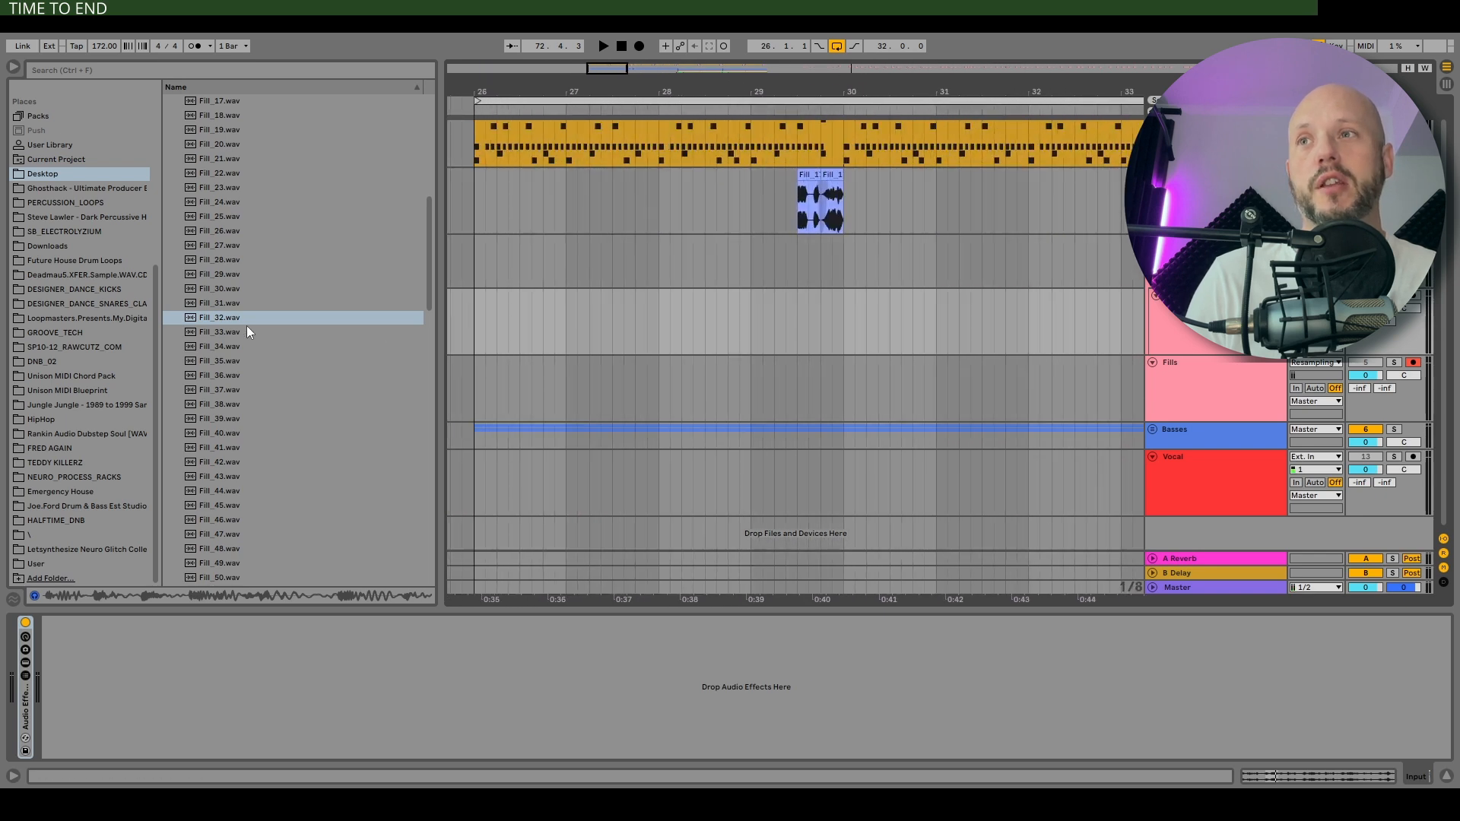
drag(228, 319, 564, 194)
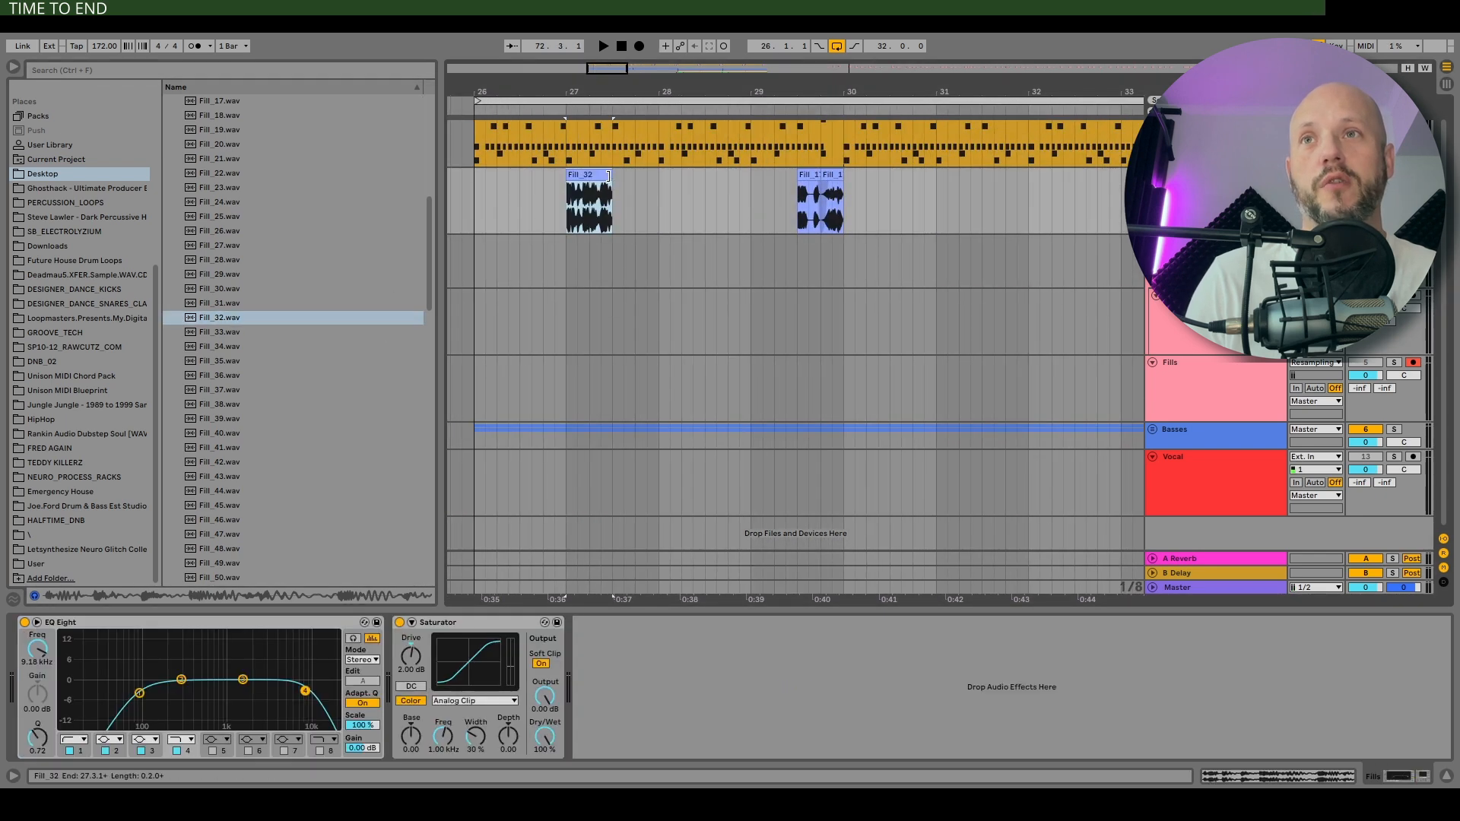
double_click(562, 190)
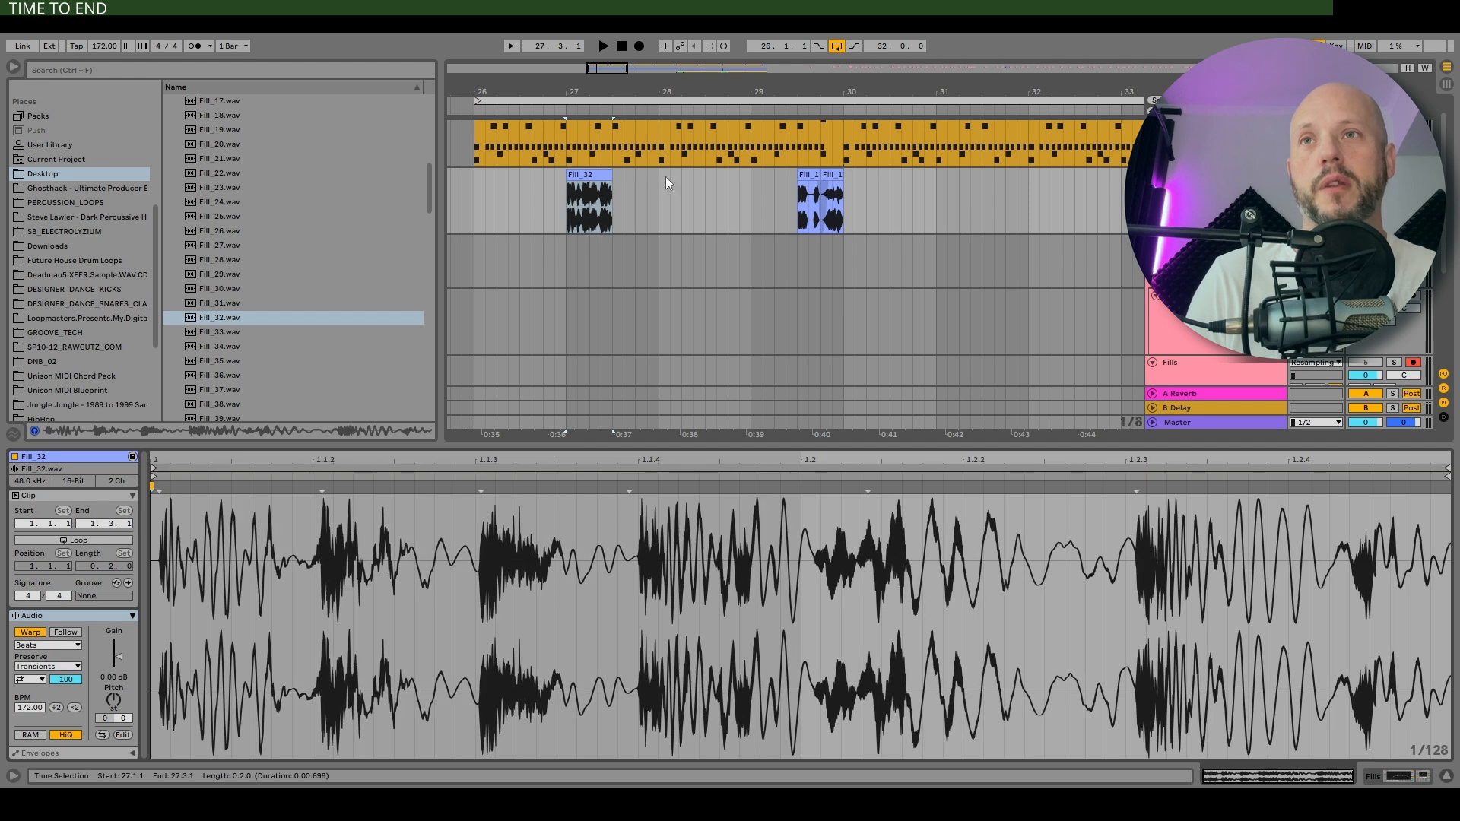
Stretch the Fill_32 clip to span from about 26.2.3 to 29.2.1 and consolidate it
drag(608, 188, 774, 190)
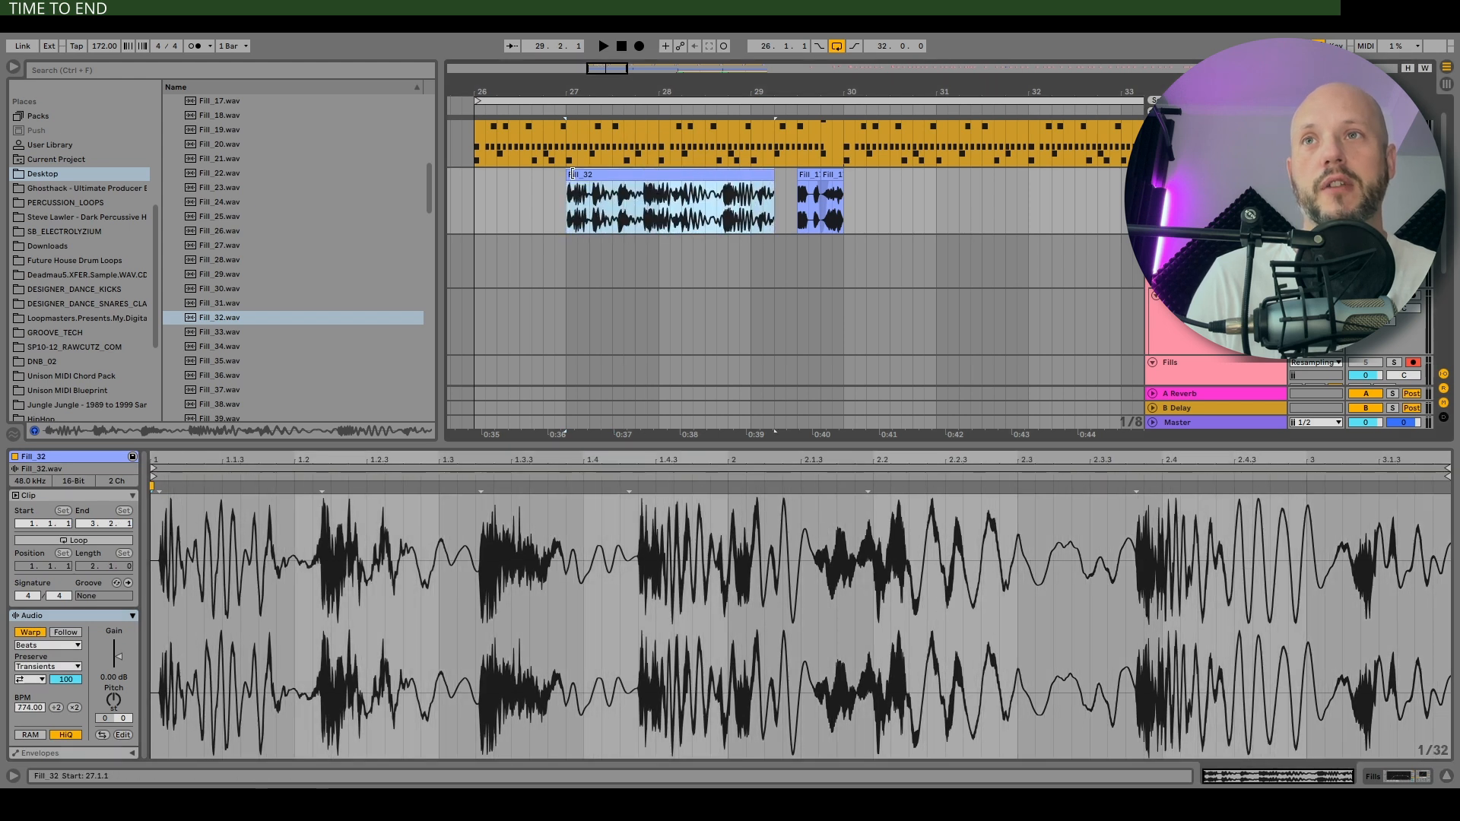
drag(567, 182, 499, 174)
key(ctrl+j)
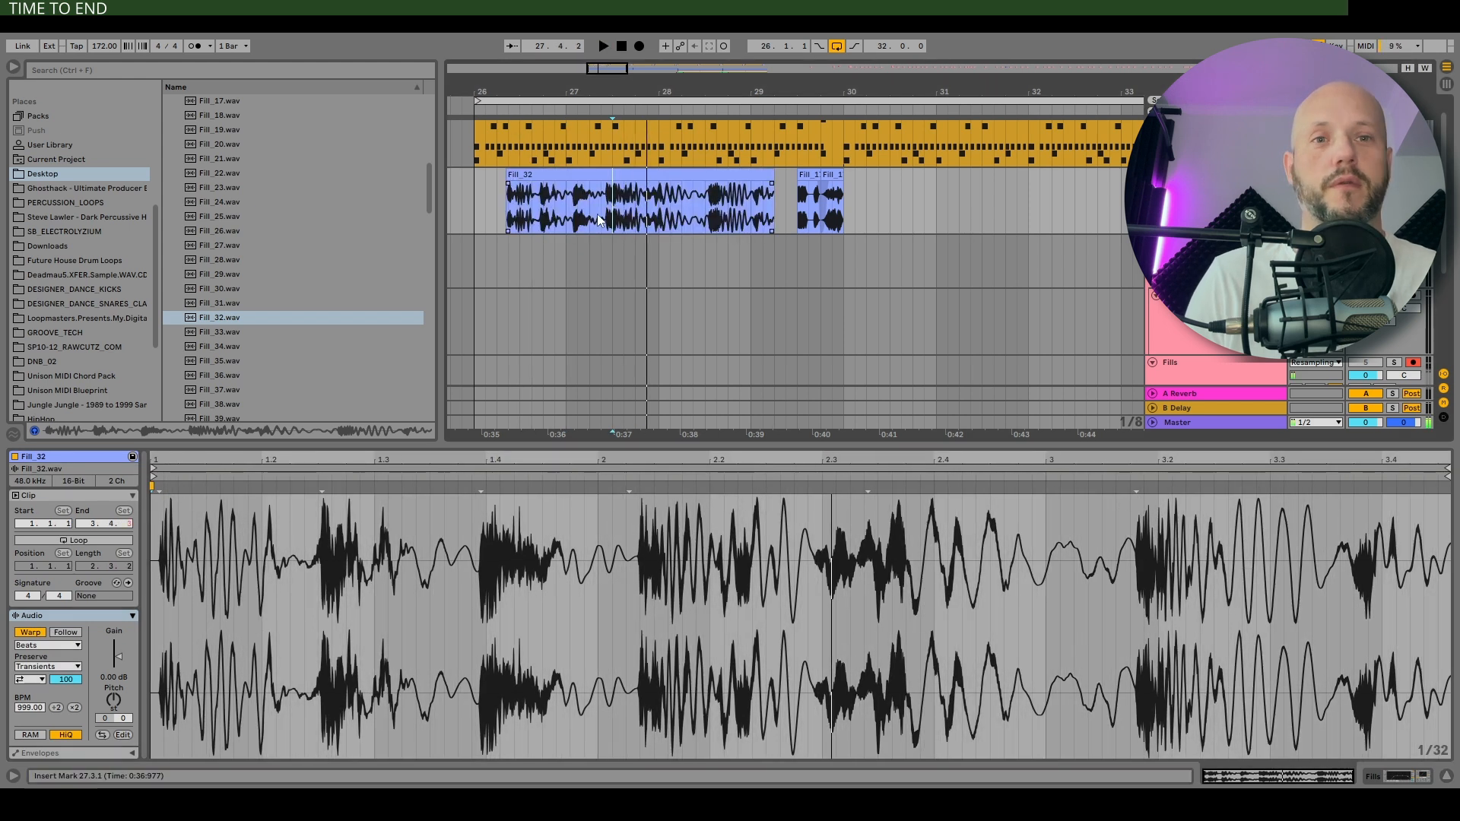
Play the stretched Fill_32 clip from 27.3.1, from its beginning and from 27.2.3 to find usable sections
click(613, 212)
key(space)
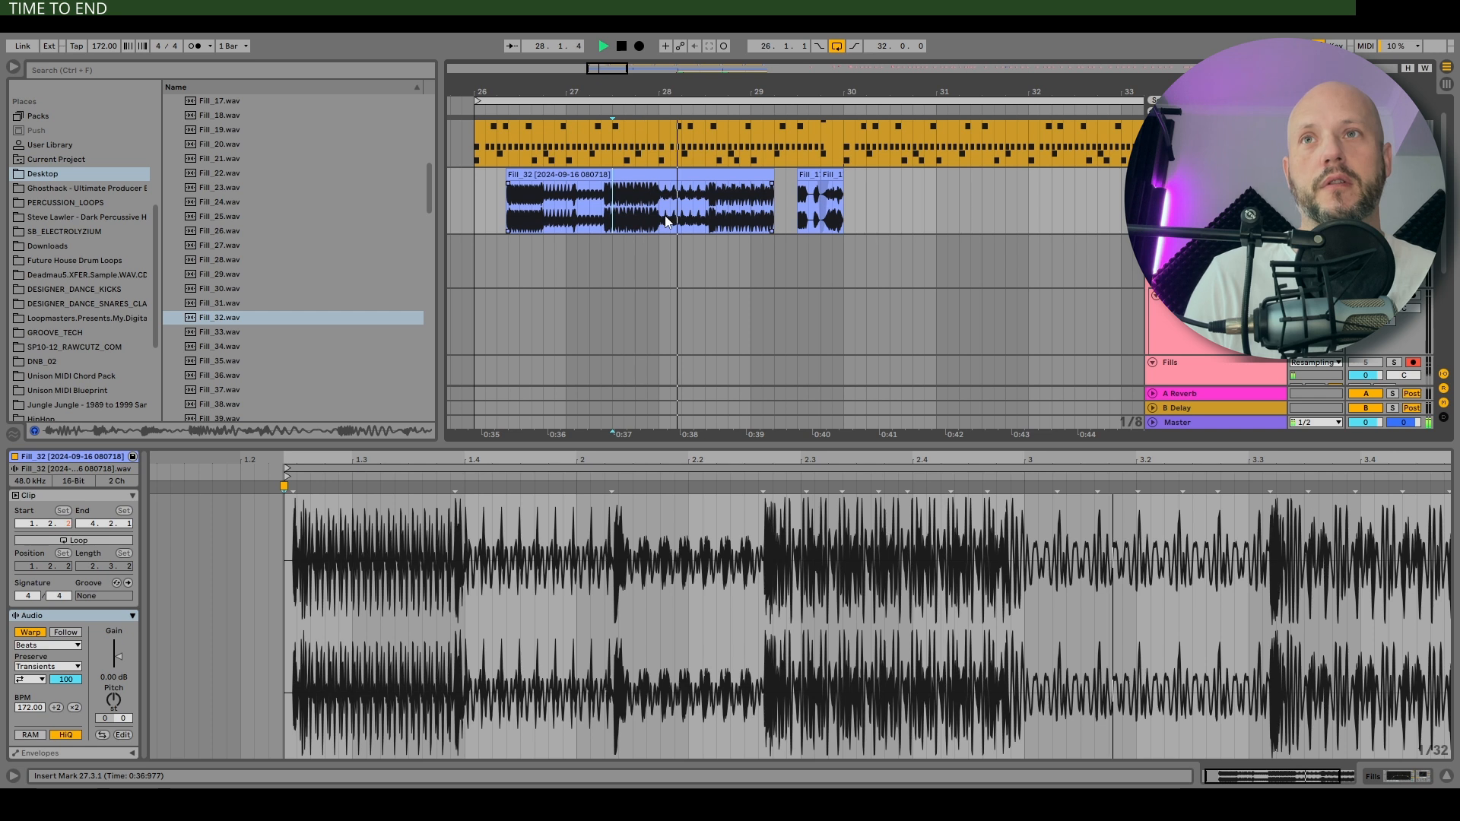
key(space)
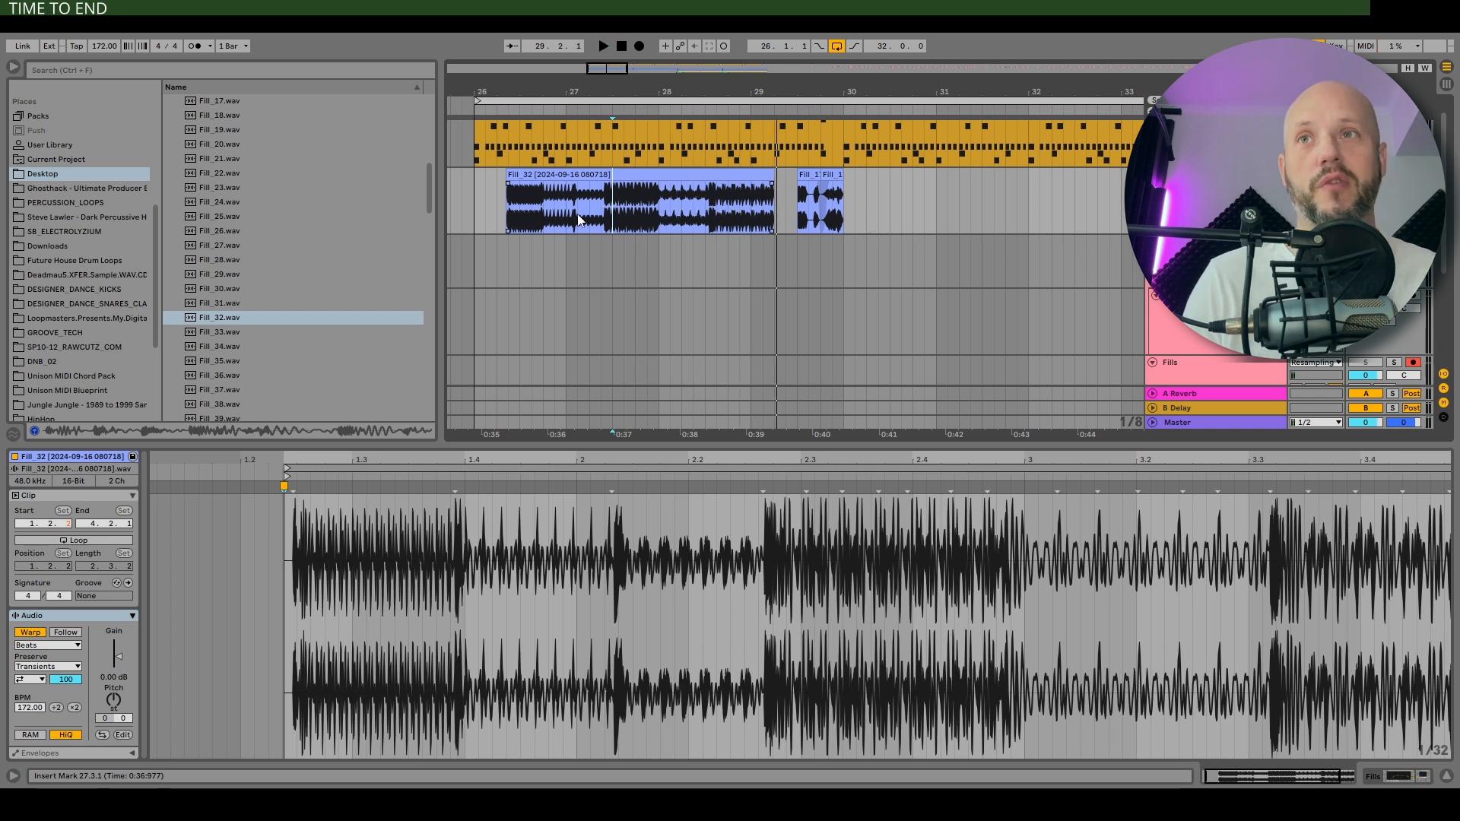
click(557, 203)
key(space)
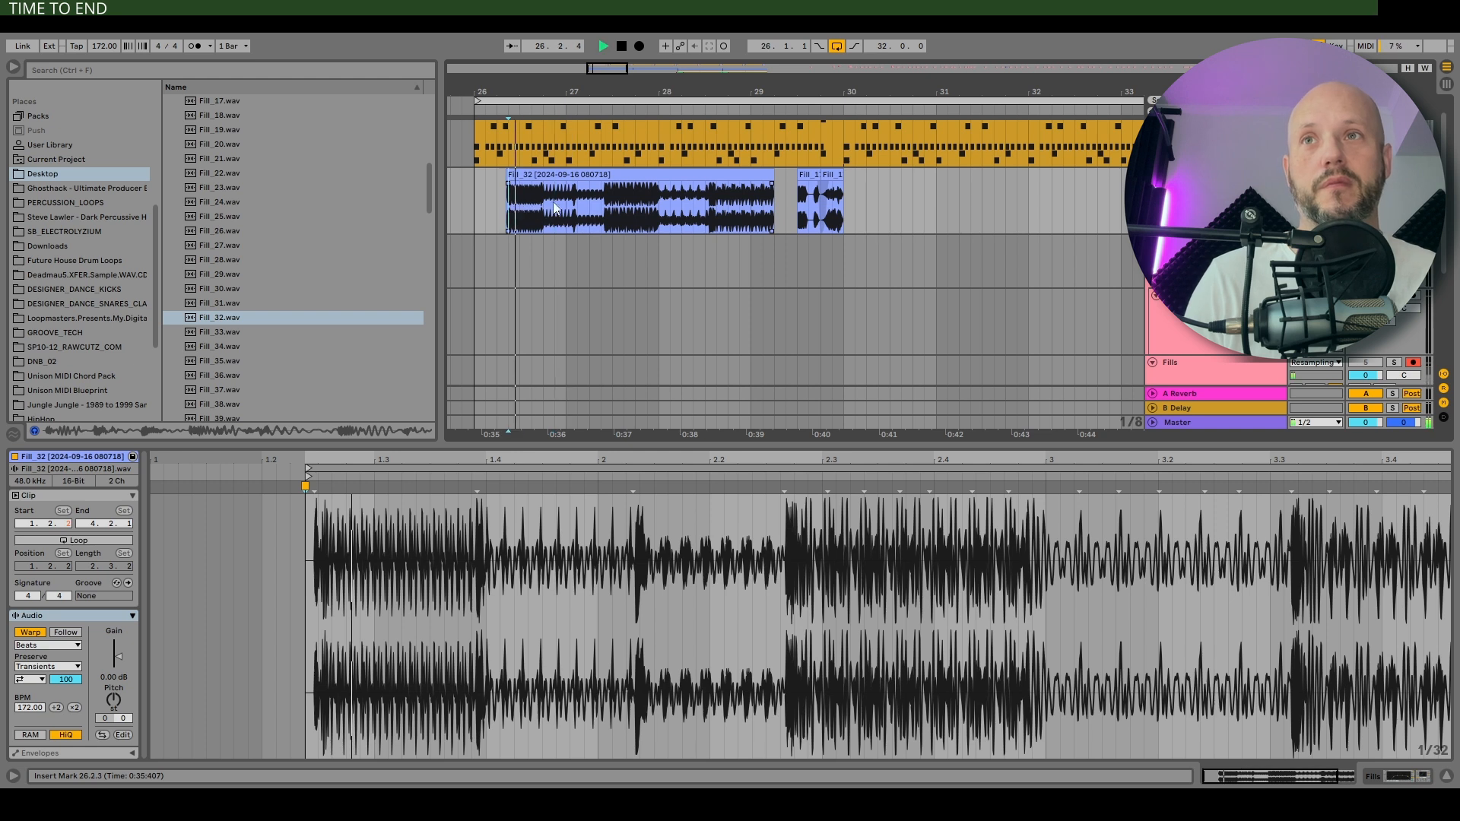
key(space)
scroll(626, 169, up, 9)
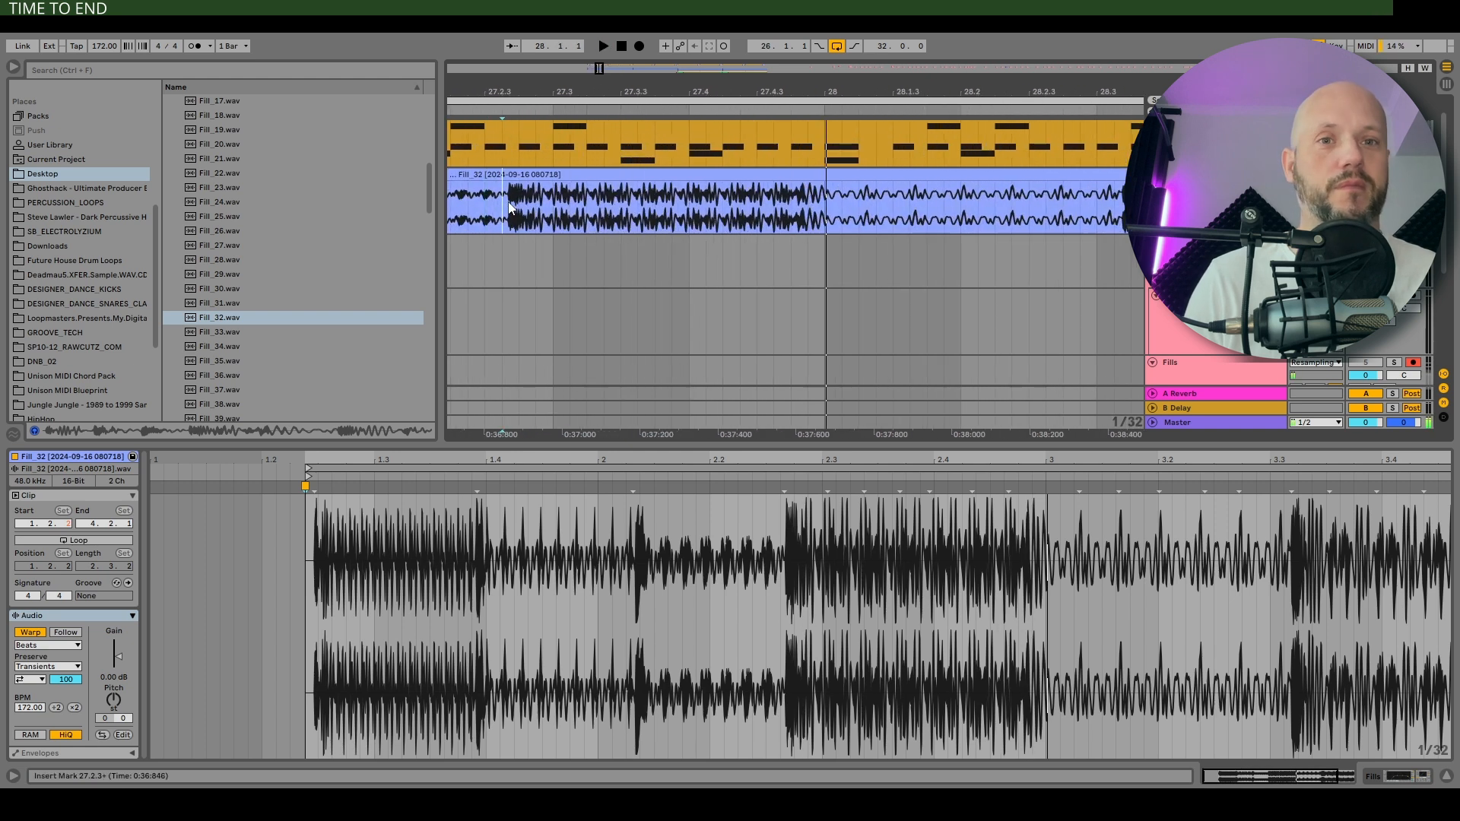
key(space)
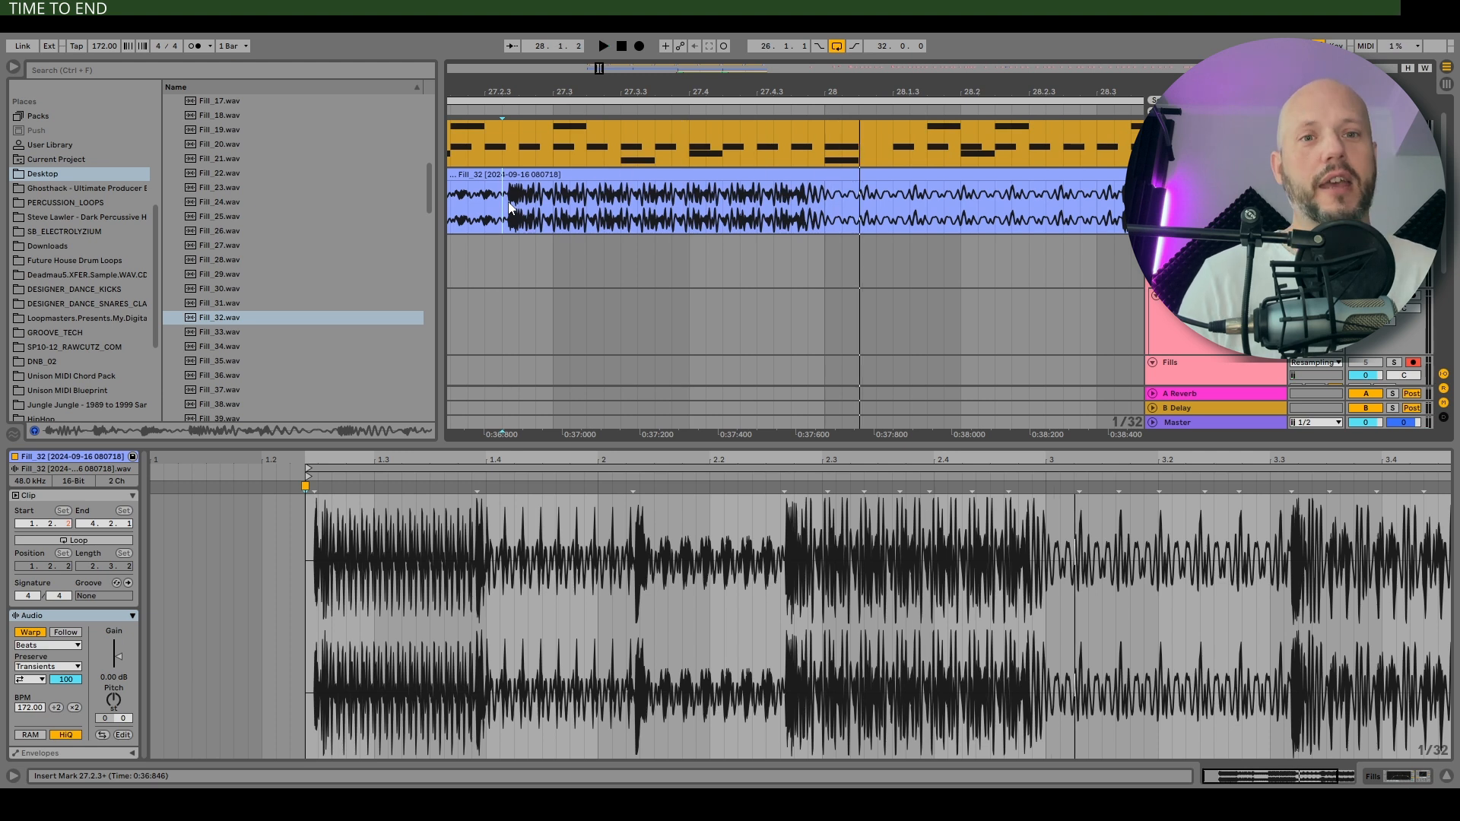